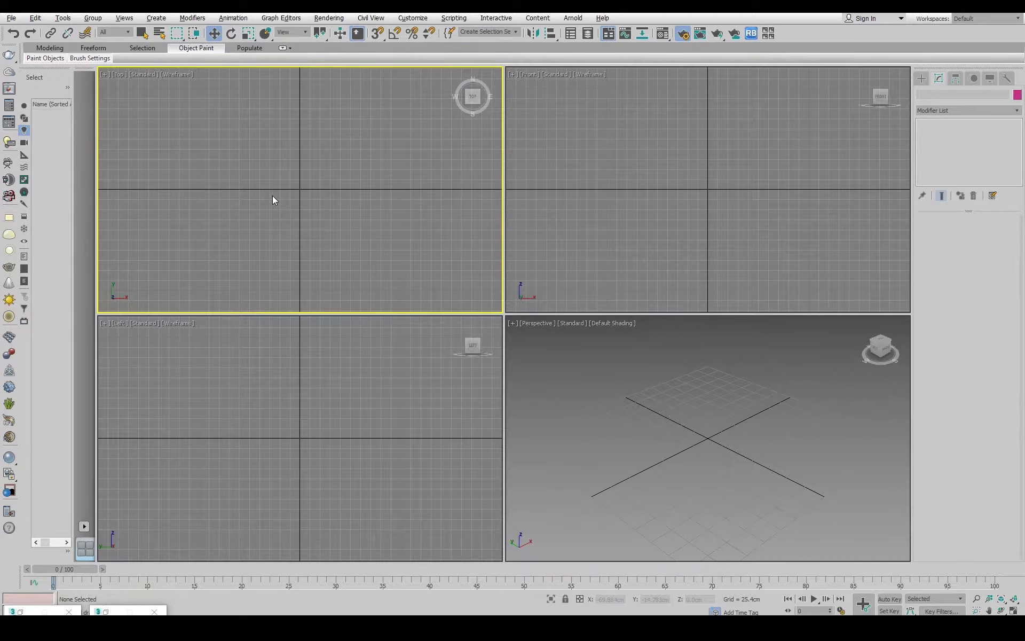
Open Render Setup and move its window out of the way of the viewports.
key("F10")
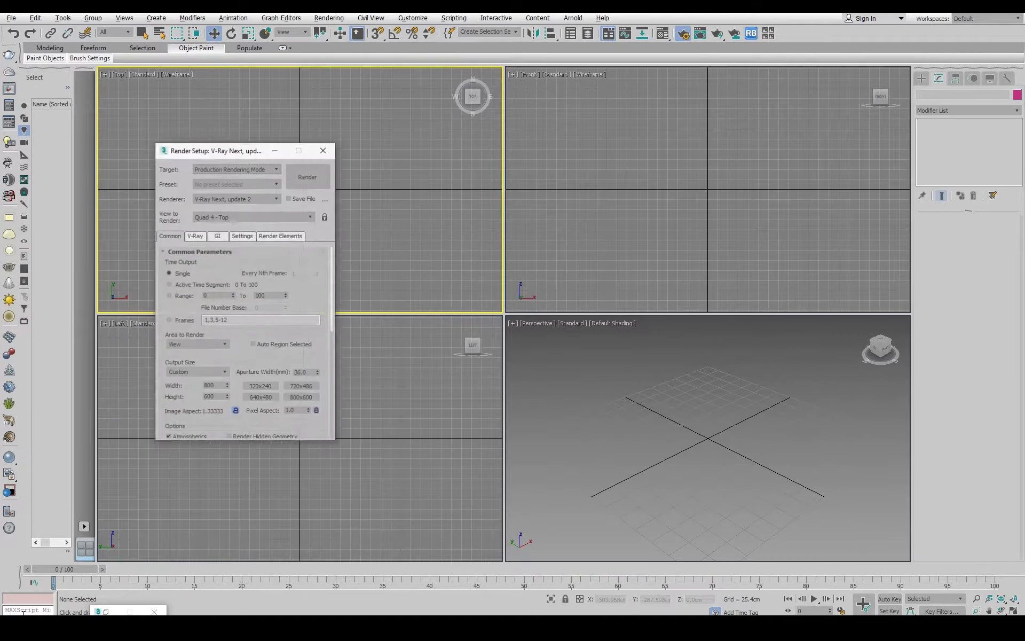
left_click_drag(253, 155, 127, 138)
Create a cylinder near the world origin in the perspective view, about 20.7 cm in radius and 5.4 cm high.
left_click(920, 78)
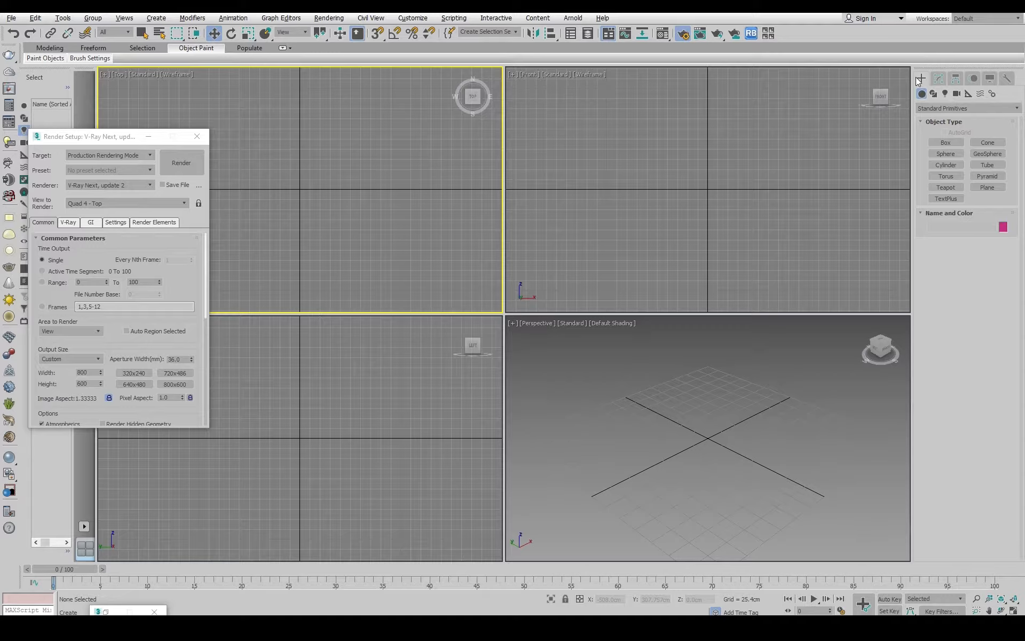
left_click(949, 108)
left_click(950, 108)
left_click(954, 166)
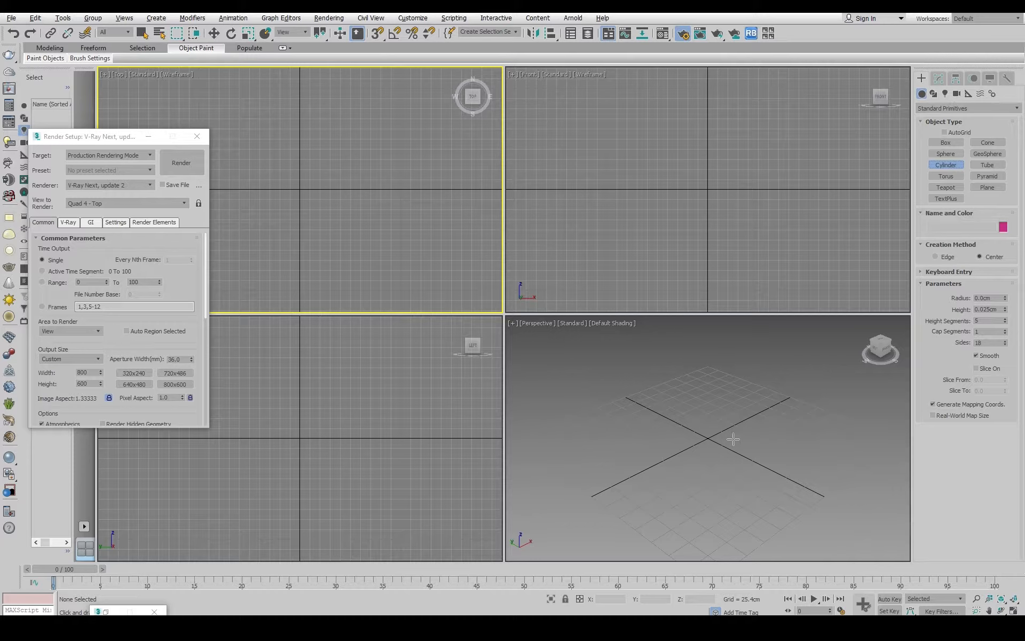
left_click_drag(708, 437, 721, 439)
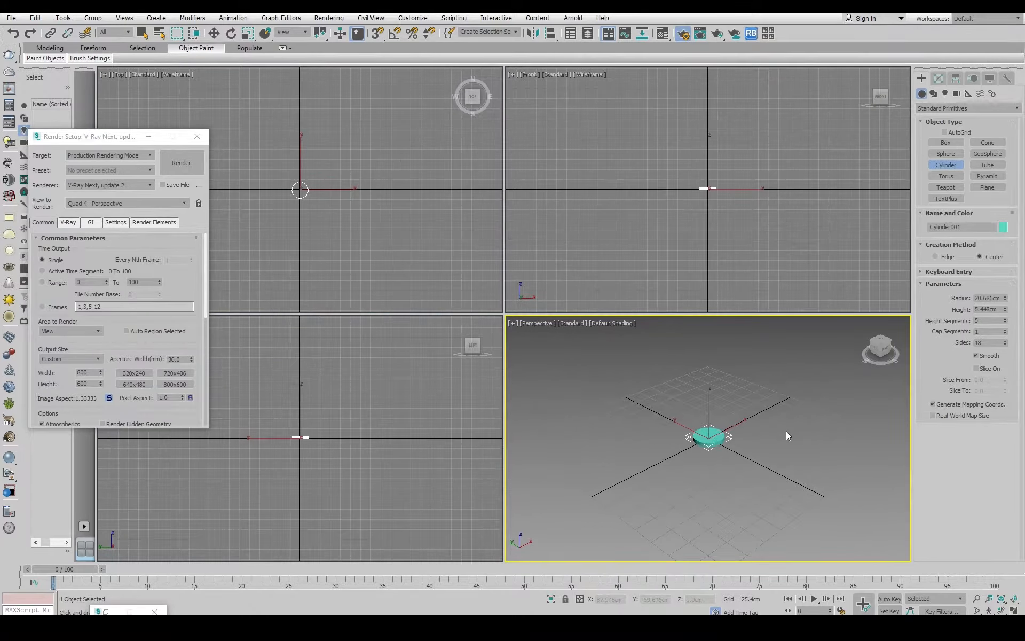
key("w")
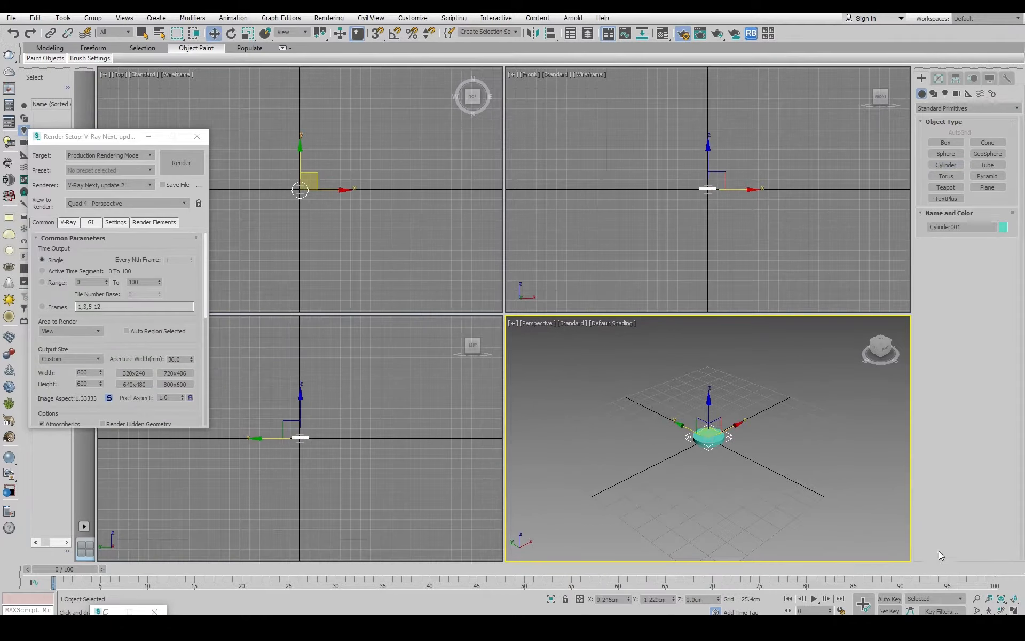
Maximize the perspective view and set the cylinder's radius to 5 cm and its height to 1 cm.
left_click(1013, 610)
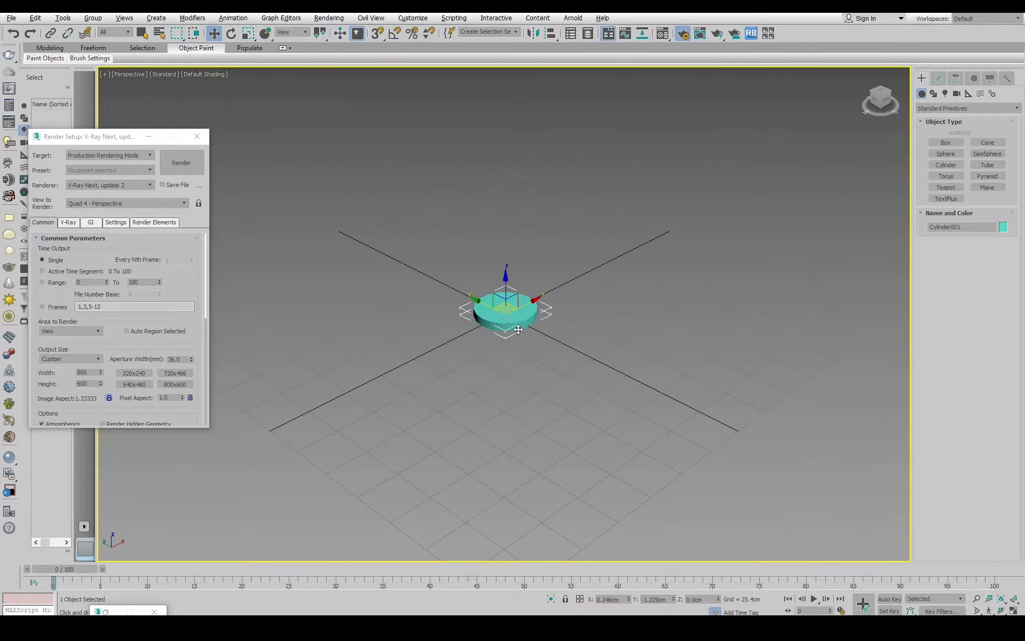
scroll(493, 300, "up", 8)
left_click(938, 78)
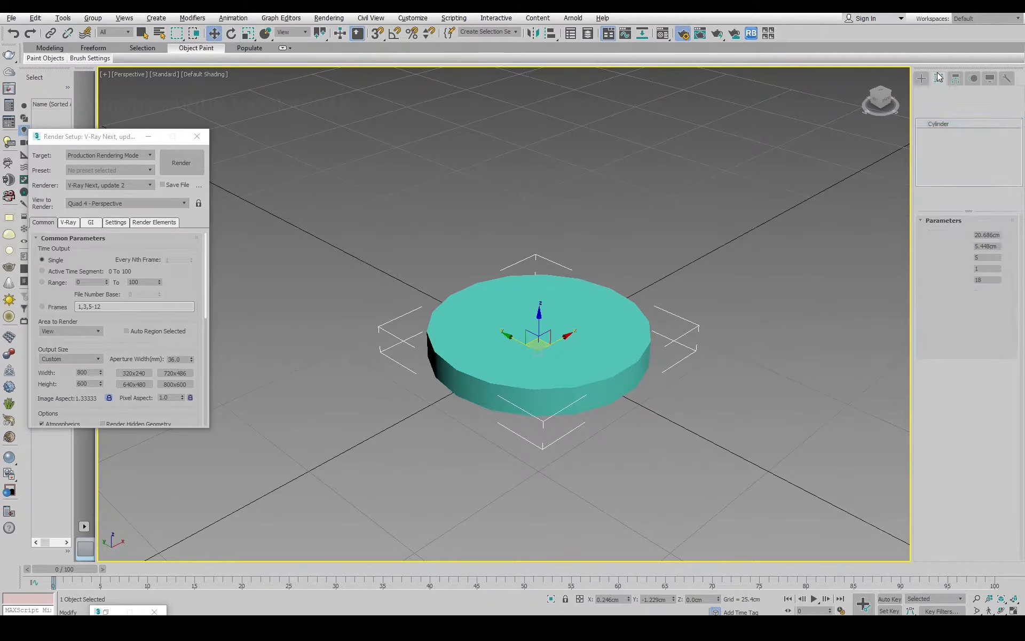
left_click(993, 234)
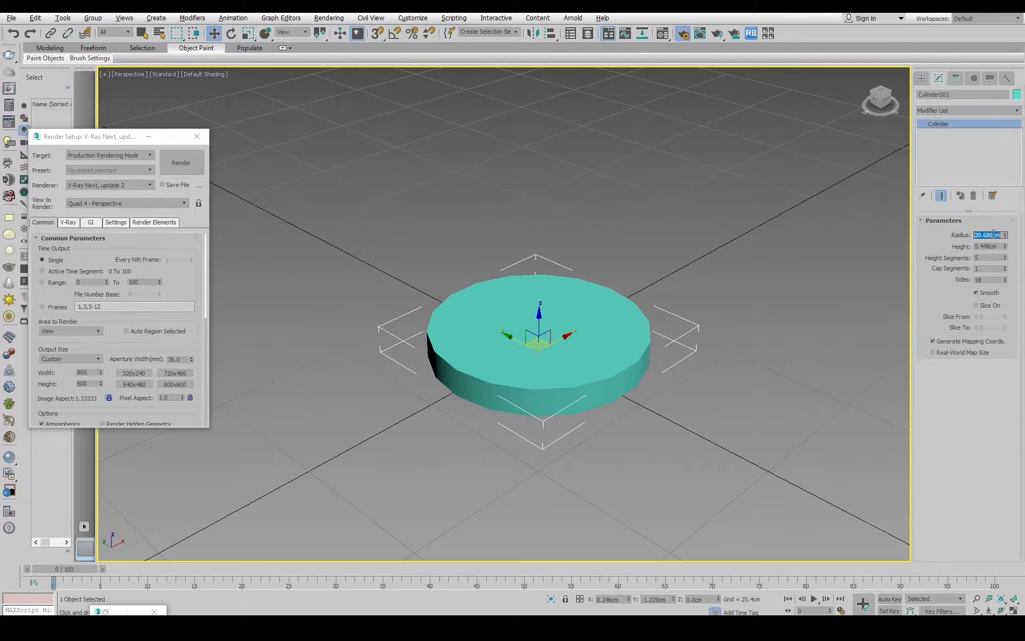
type("5")
key("Return")
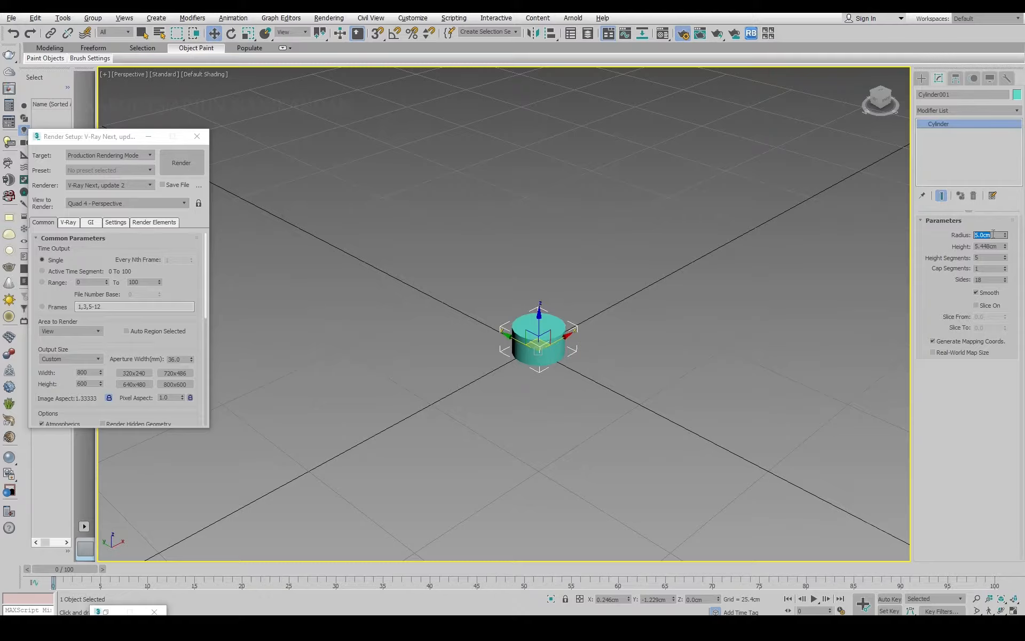
key("Tab")
type("1")
key("Return")
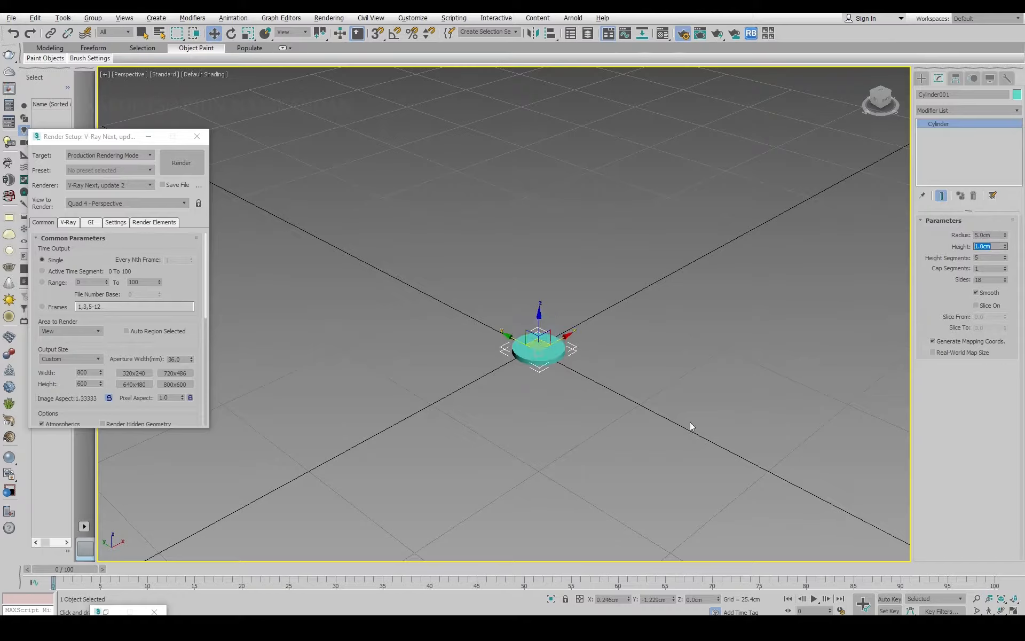
Centre the disc on the world origin by resetting its X and Y position to 0 cm.
right_click(630, 597)
right_click(674, 598)
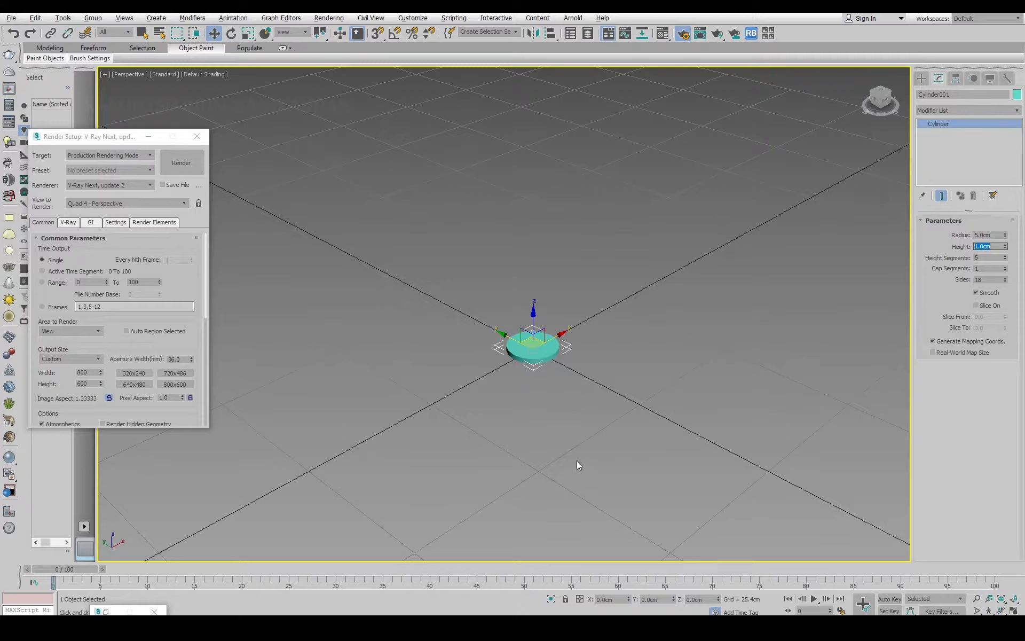
left_click(594, 353)
left_click(532, 340)
Clone the base disc straight upward by about 3 cm as a single independent copy.
scroll(541, 343, "up", 6)
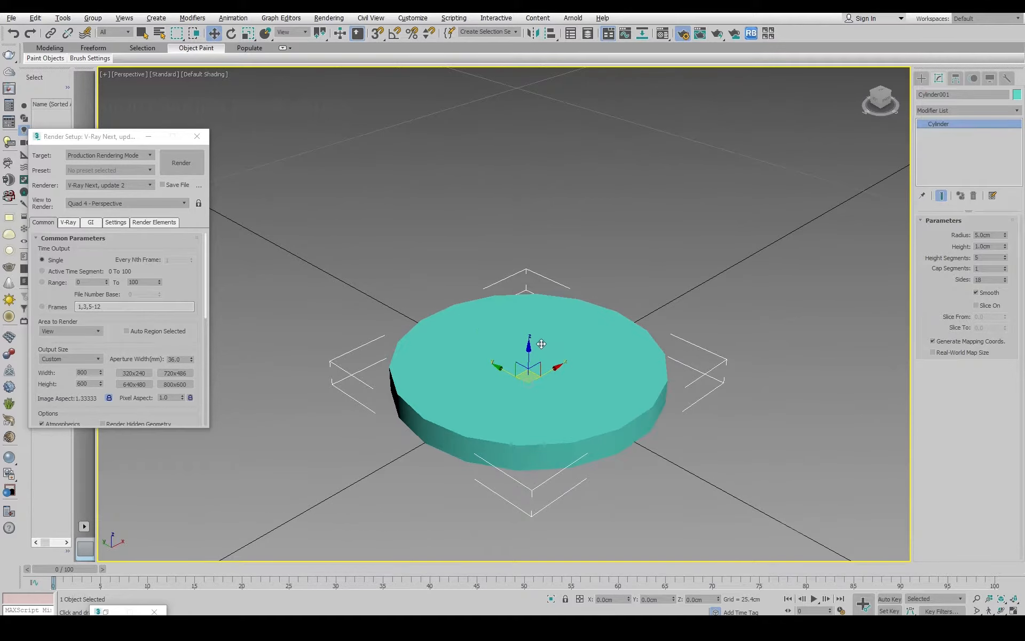
scroll(710, 327, "down", 5)
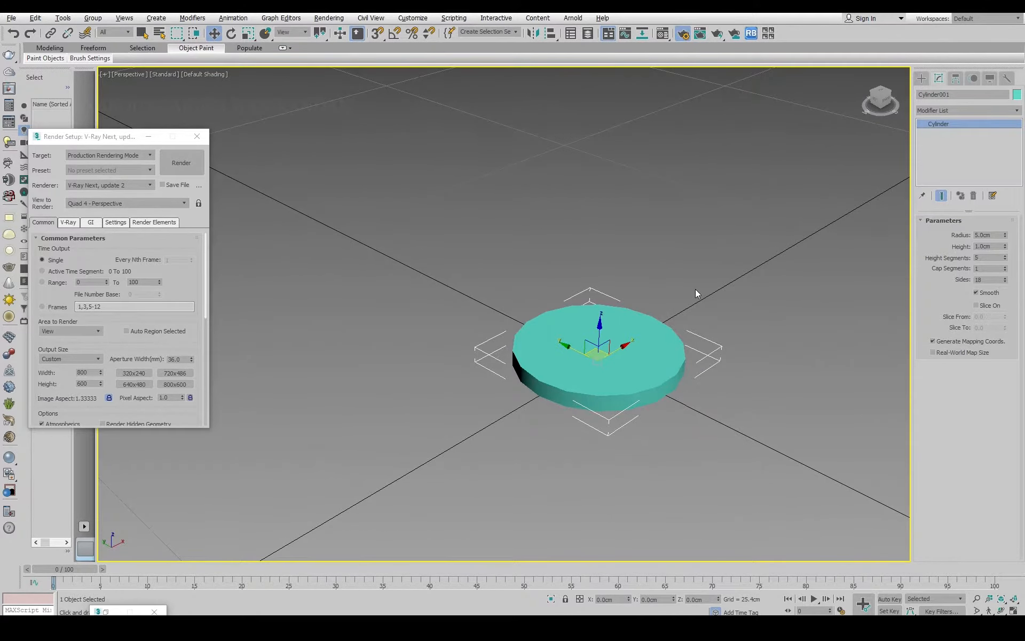
scroll(695, 290, "down", 3)
middle_click_drag(745, 264, 664, 351)
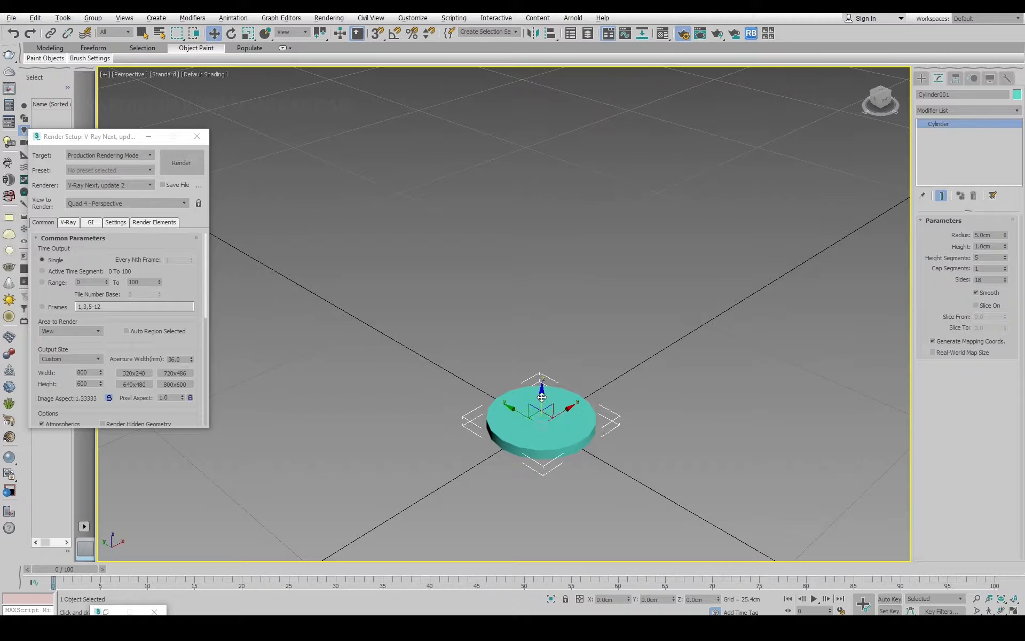
left_click_drag(542, 397, 542, 370, "shift")
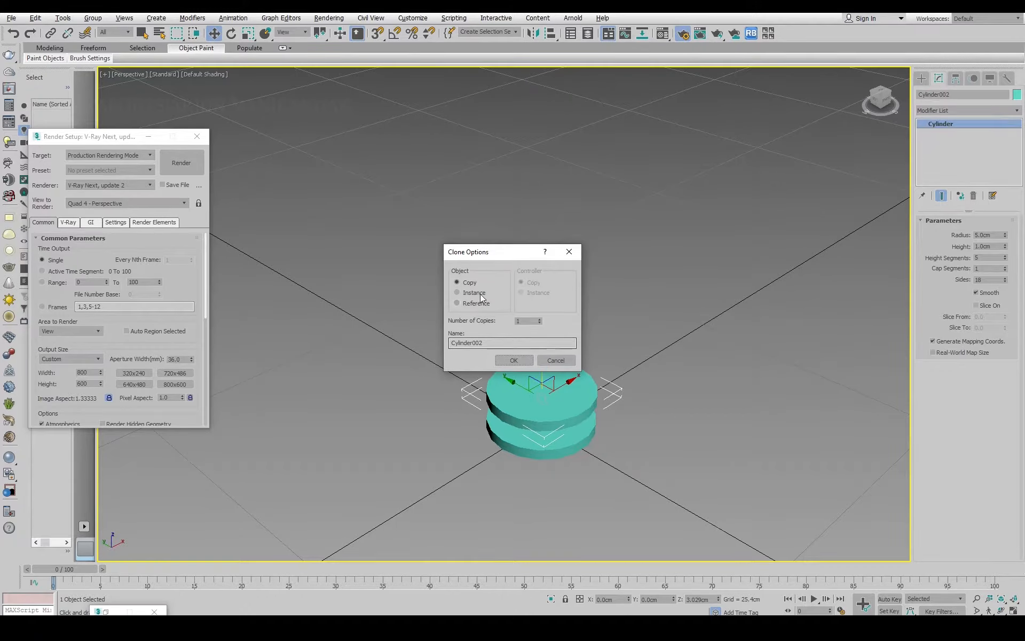
left_click(521, 363)
Turn the copied cylinder into a thin pole with a radius of 0.5 cm and a height of 30 cm.
double_click(989, 235)
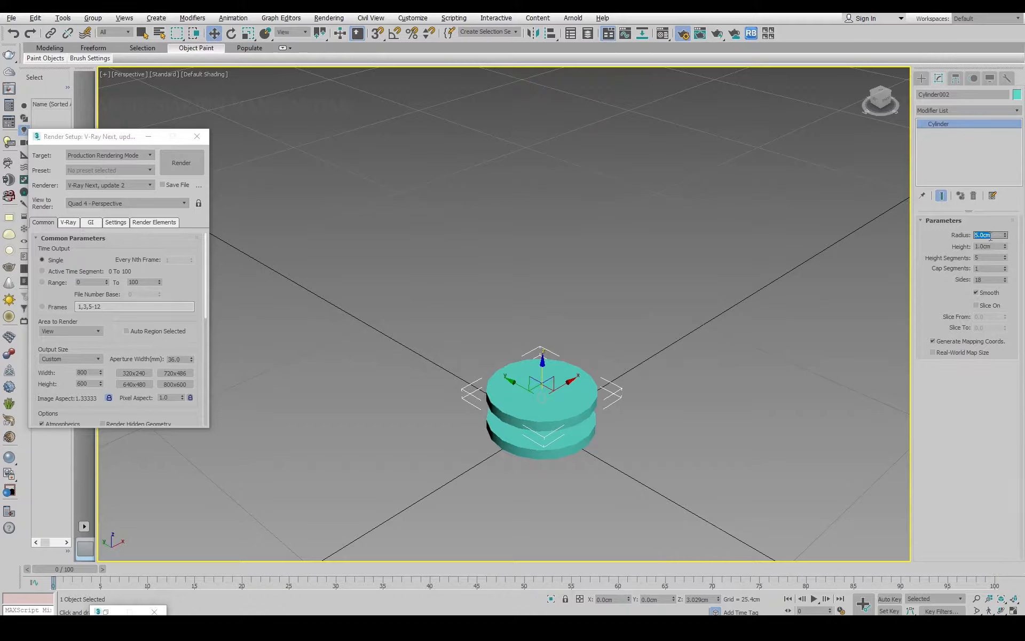
type("0.5")
key("Return")
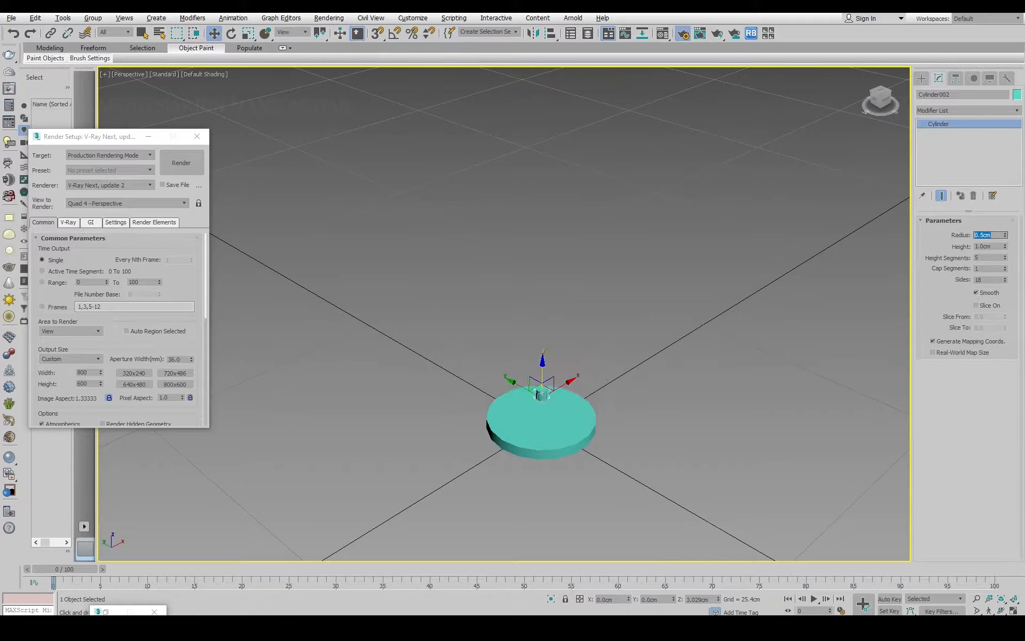
double_click(996, 245)
type("30")
key("Return")
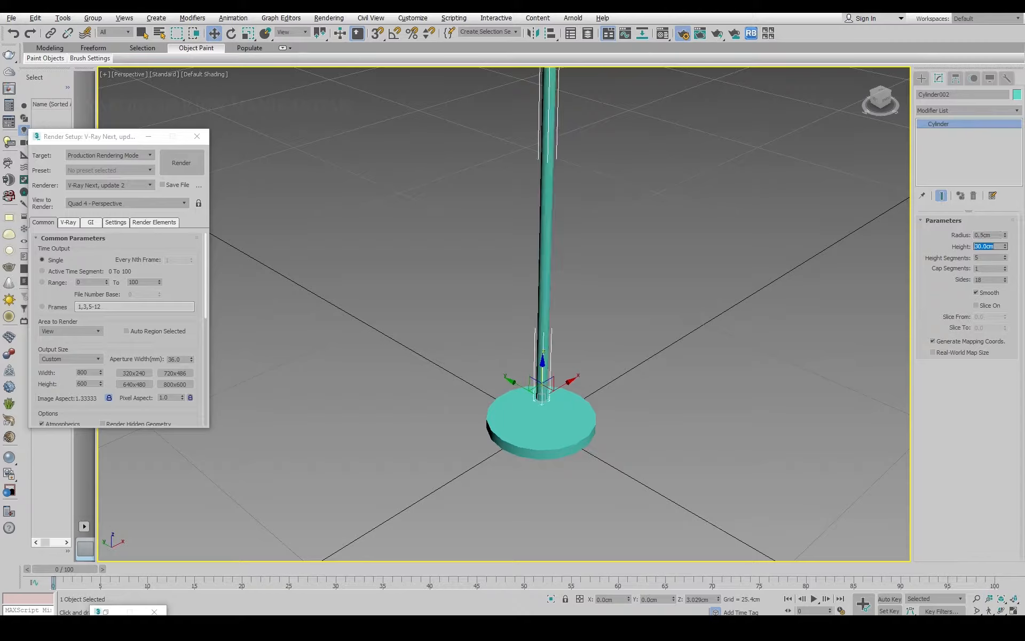
Seat the pole on top of the base disc by setting its Z position to 1 cm.
left_click(571, 425)
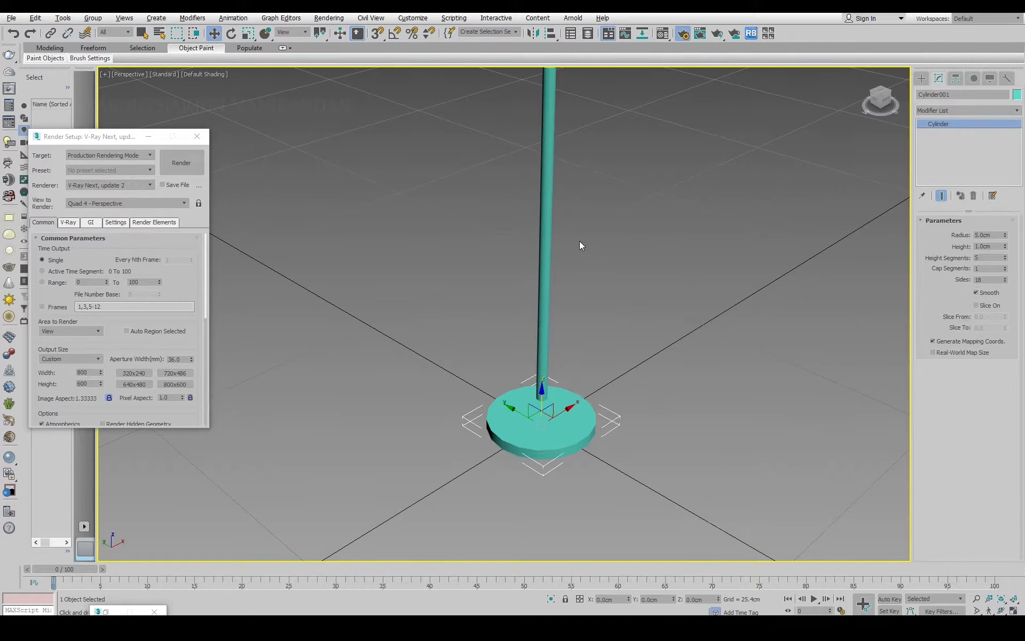
left_click(548, 237)
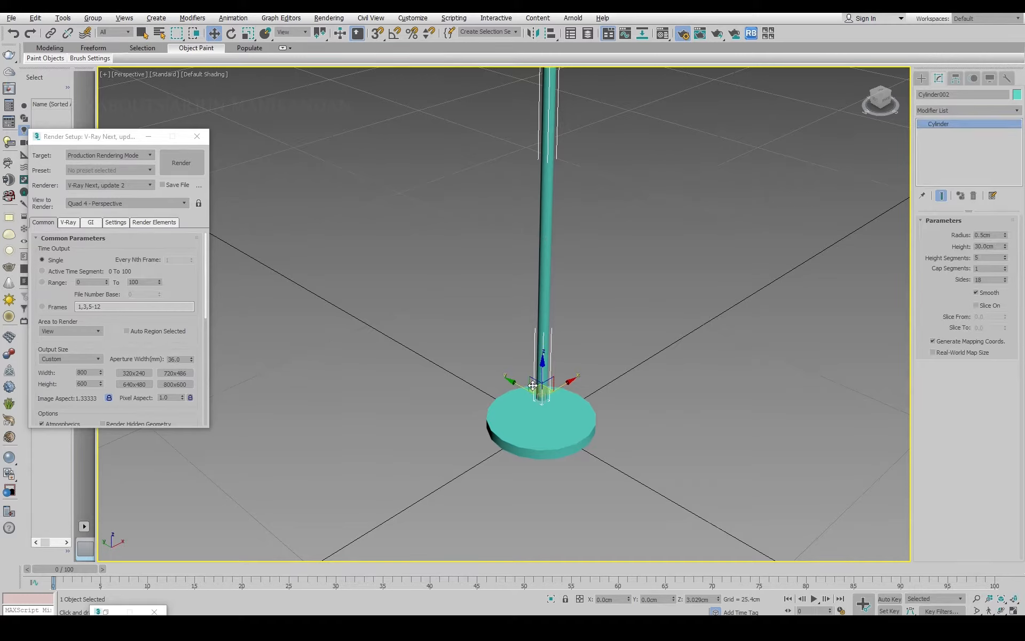
double_click(704, 599)
type("1")
key("Return")
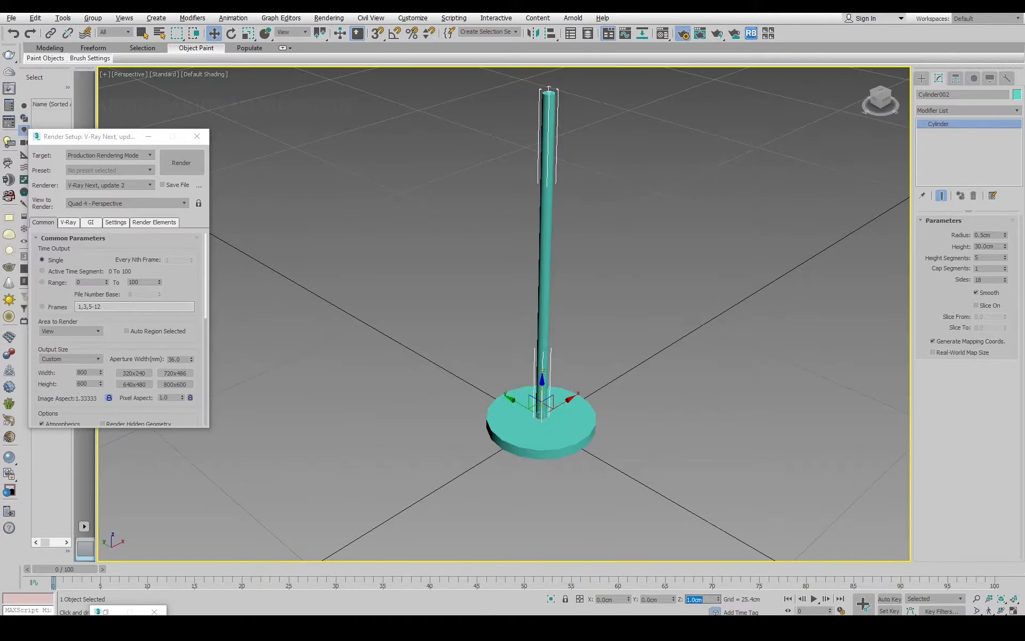
Shorten the pole by setting its height to 20 cm, and deselect it.
scroll(570, 461, "up", 4)
scroll(571, 461, "down", 5)
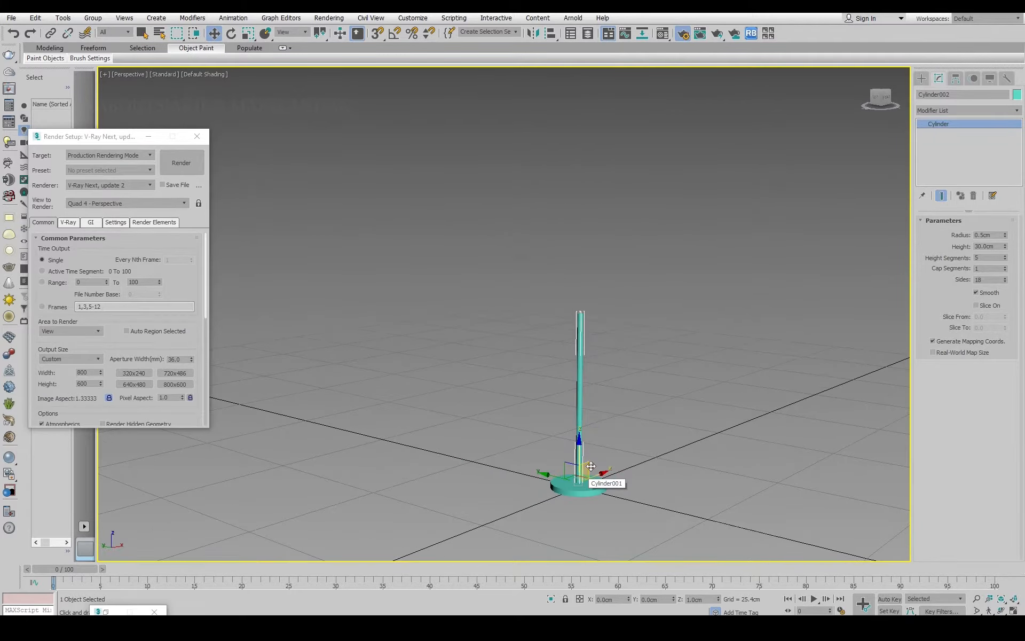
middle_click_drag(596, 419, 619, 342, "alt")
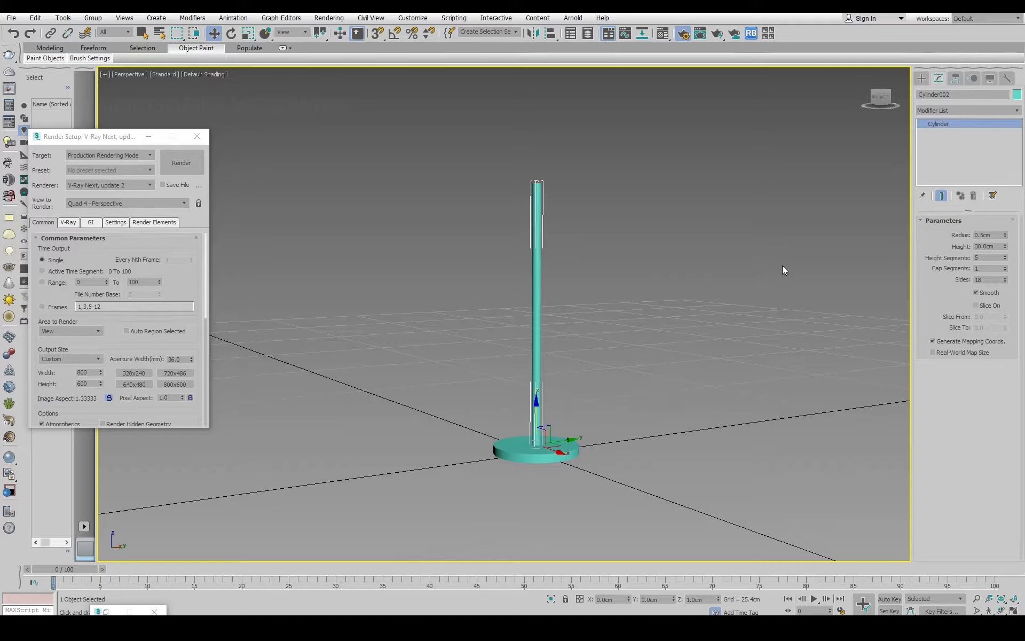
double_click(989, 246)
type("20")
key("Return")
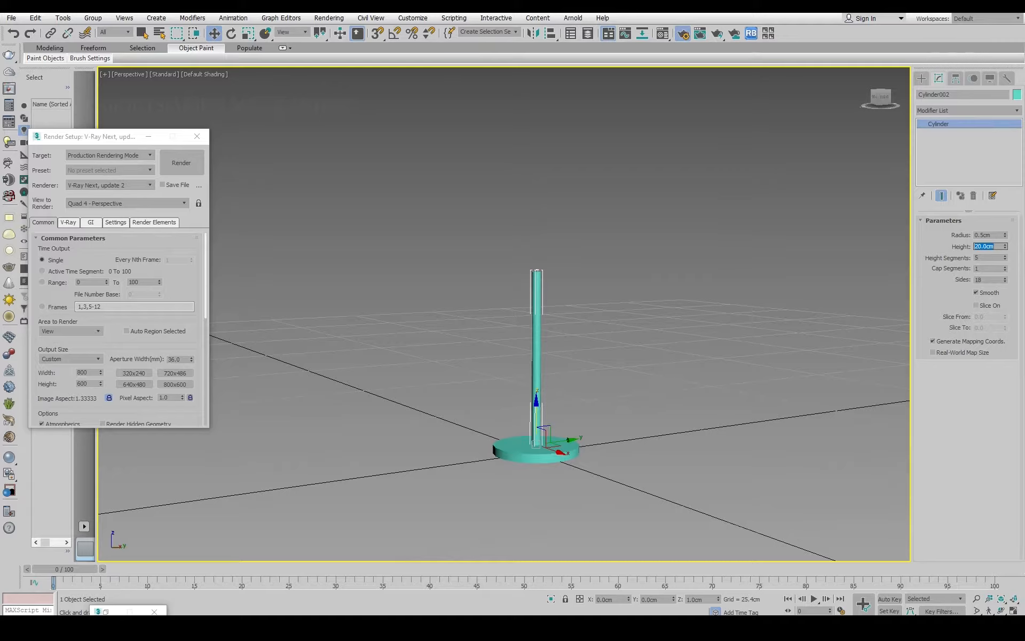
left_click(626, 346)
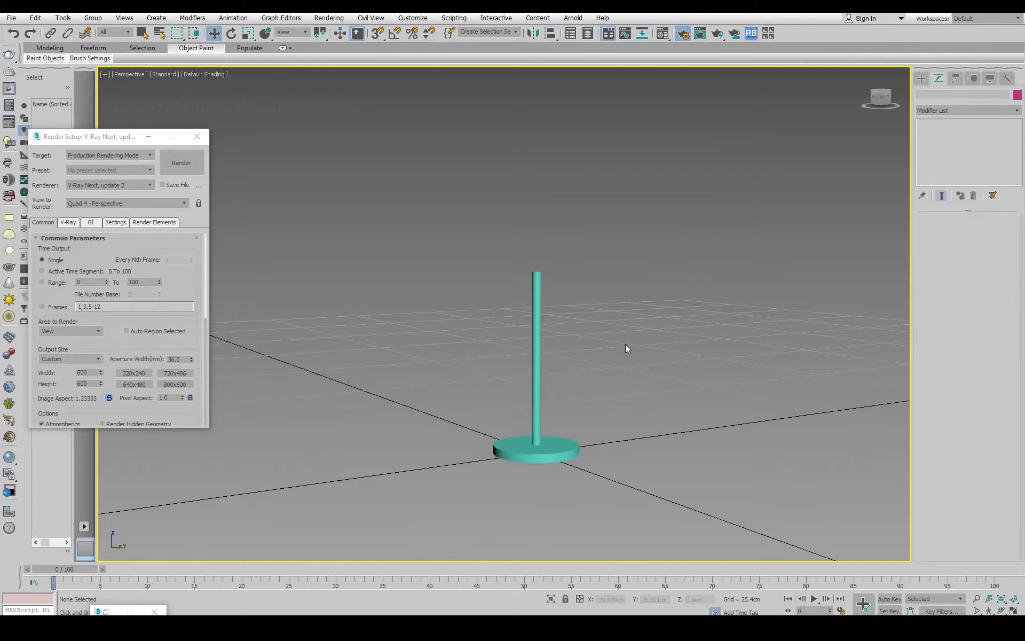
left_click(538, 347)
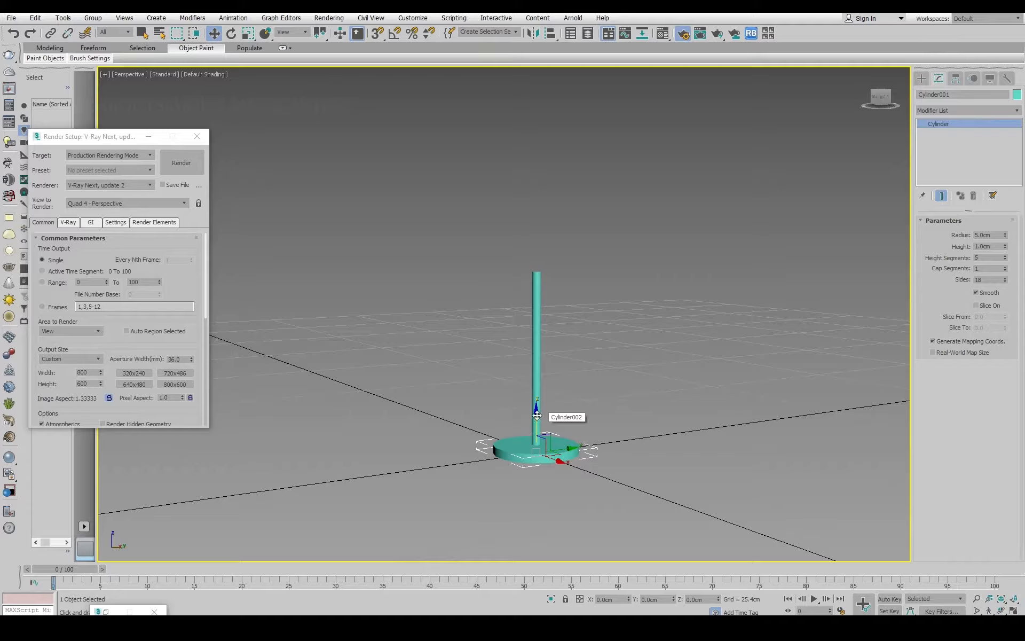
left_click_drag(537, 414, 536, 331, "shift")
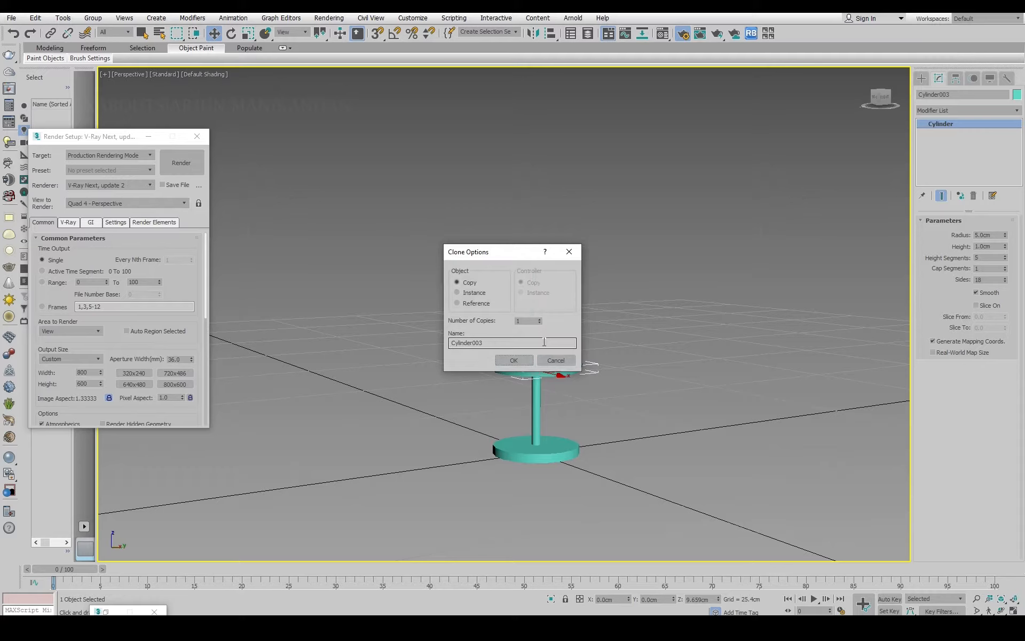
left_click(563, 361)
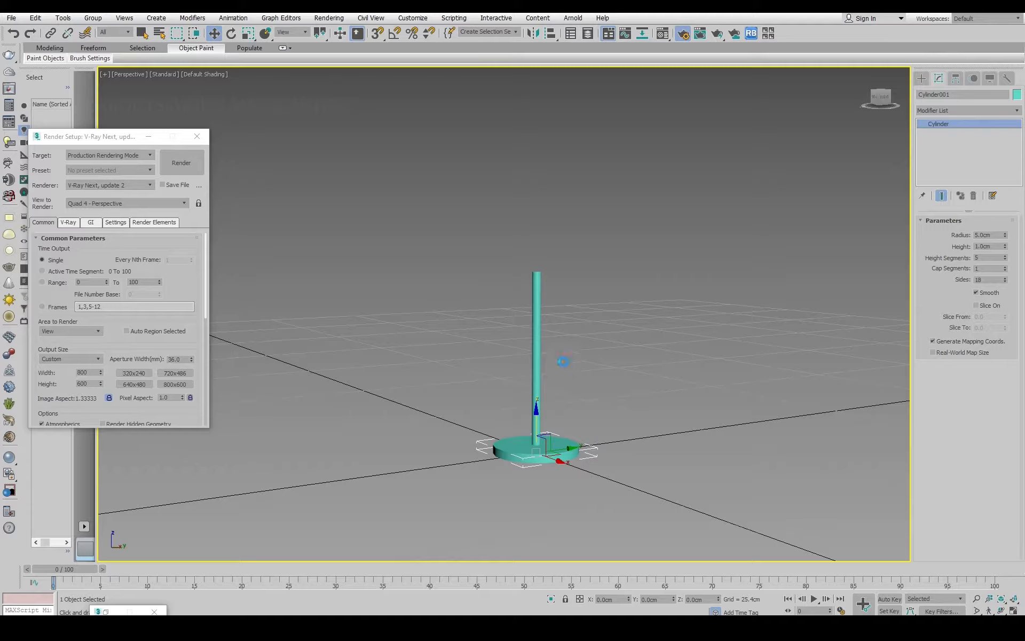
Clone the base disc in place as a copy and move it to the pole's upper end at Z 21 cm.
key("ctrl+v")
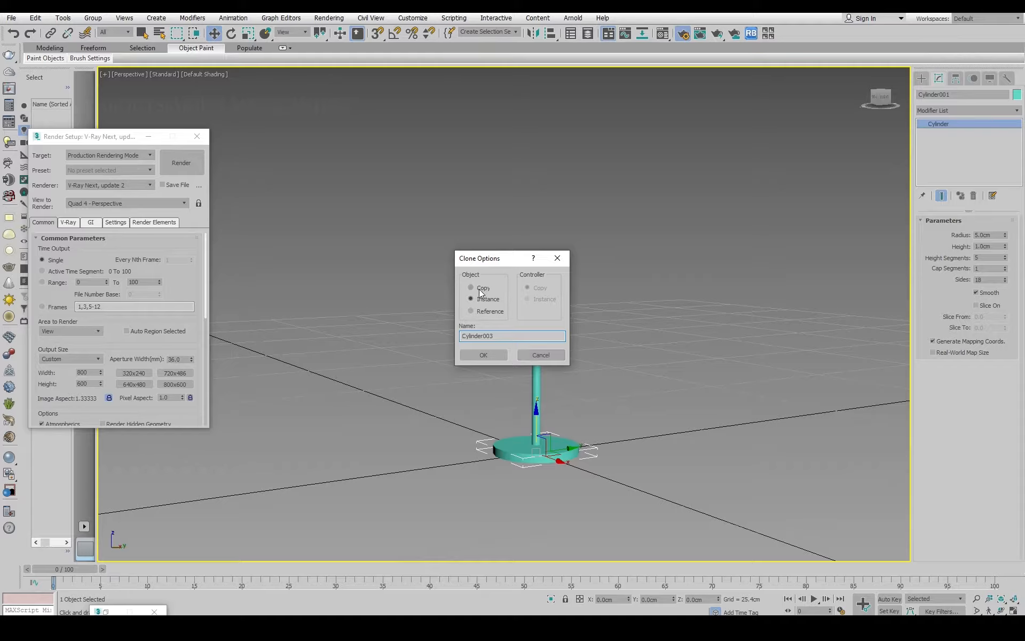
left_click(490, 354)
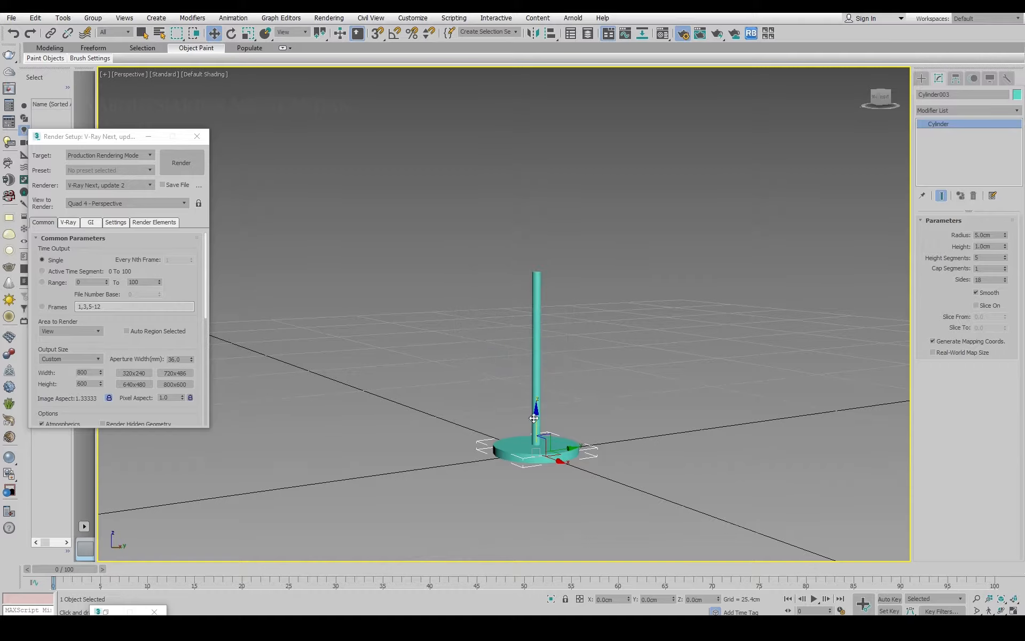
mouse_move(535, 418)
left_mouse_down()
mouse_move(561, 230)
mouse_move(576, 236)
left_mouse_up()
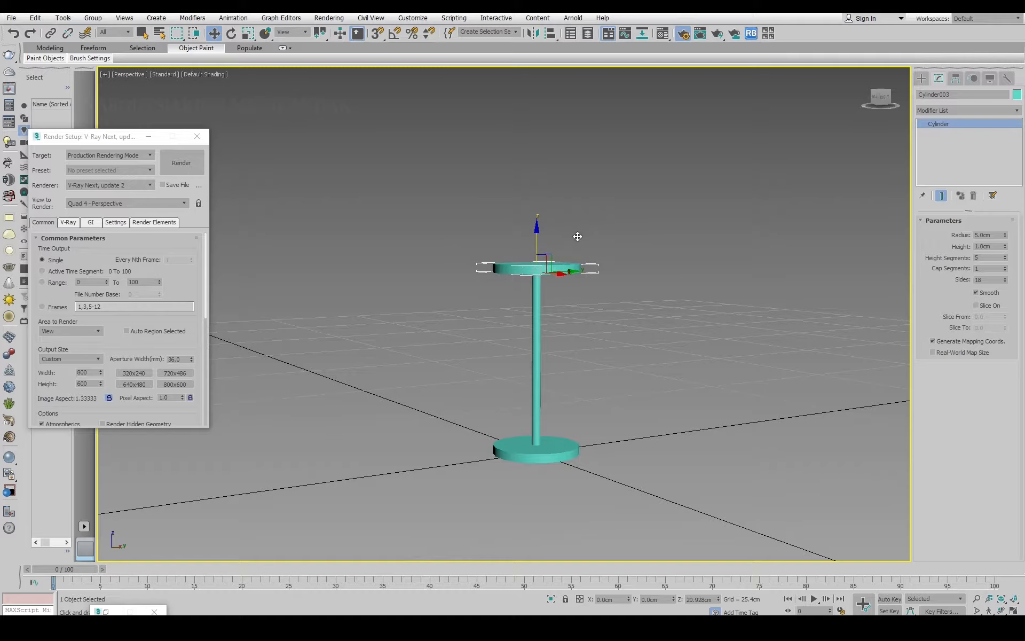
double_click(695, 598)
type("21")
key("Return")
Shape the upper disc into the lampshade body with a height of 10 cm and a radius of 10 cm.
middle_click_drag(515, 441, 460, 398, "alt")
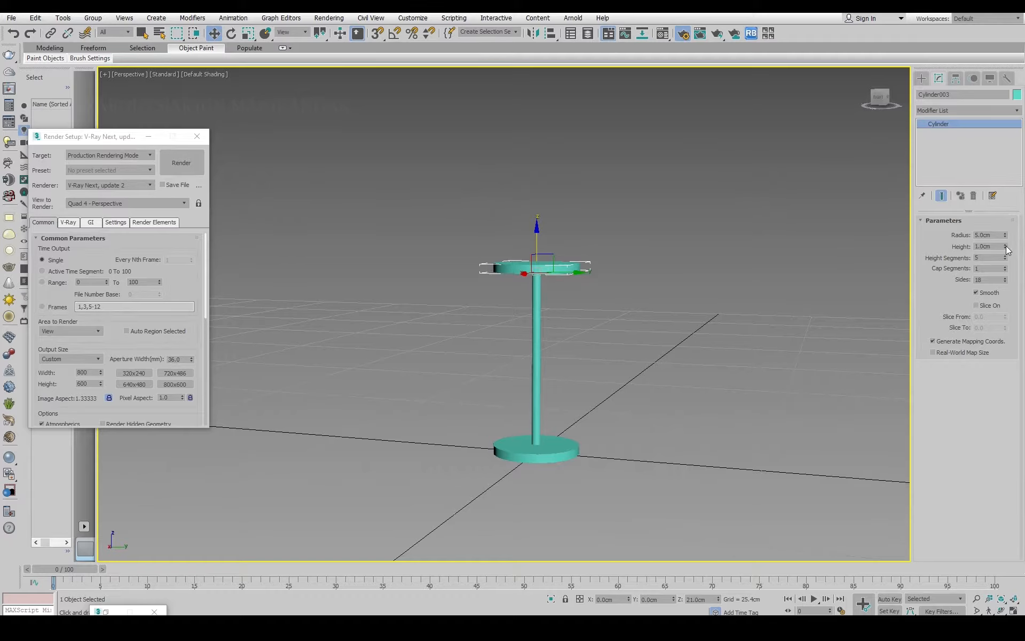
mouse_move(1006, 246)
left_mouse_down()
mouse_move(1009, 203)
mouse_move(26, 115)
mouse_move(996, 249)
left_mouse_up()
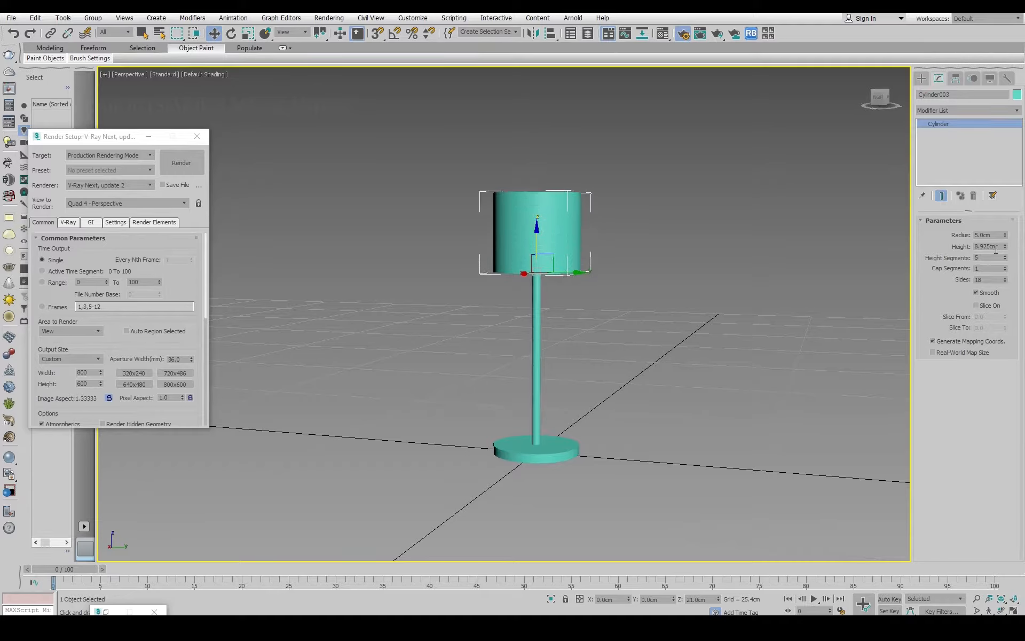
type("10")
key("Return")
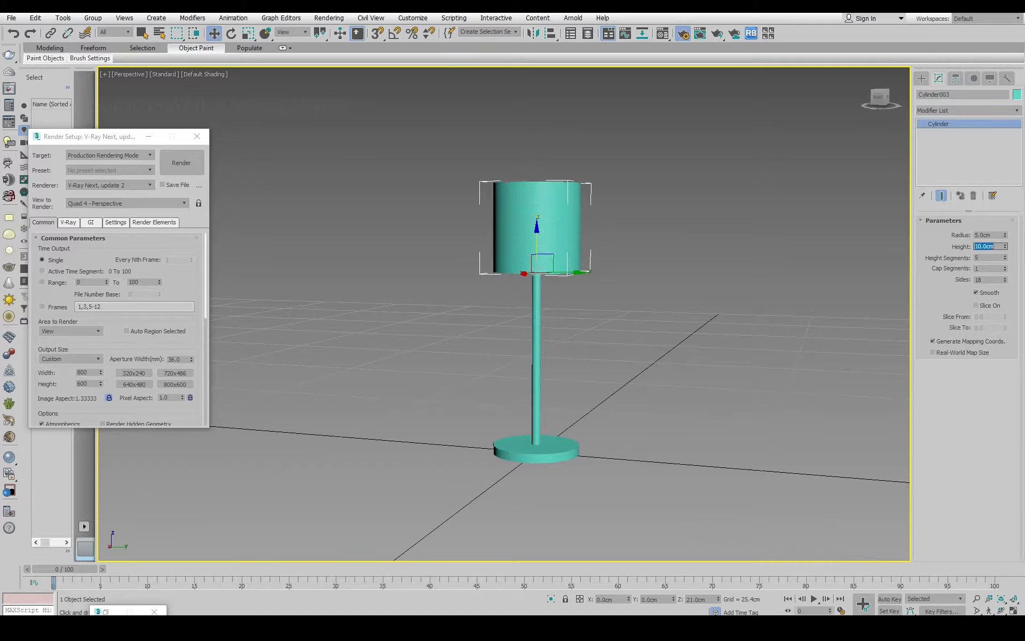
double_click(989, 234)
type("10")
key("Return")
Switch to the Photos app to examine the shade shape in the table lamp reference picture.
middle_click_drag(709, 448, 545, 425, "alt")
key("alt+Tab")
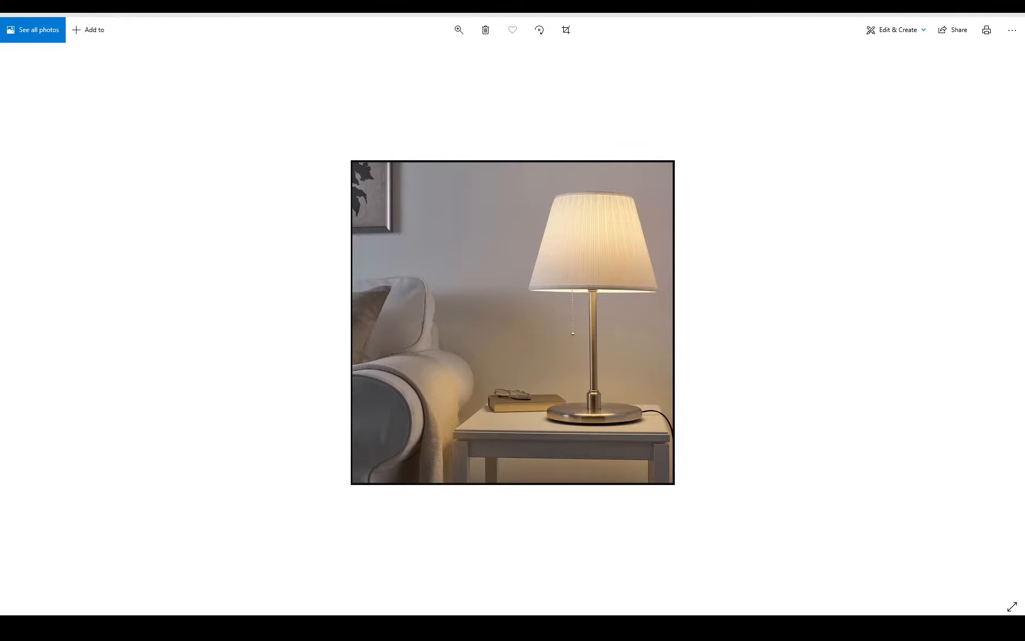
Switch back to 3ds Max and apply a Taper modifier to the lampshade with an amount of -0.49.
left_click(554, 568)
left_click(453, 219)
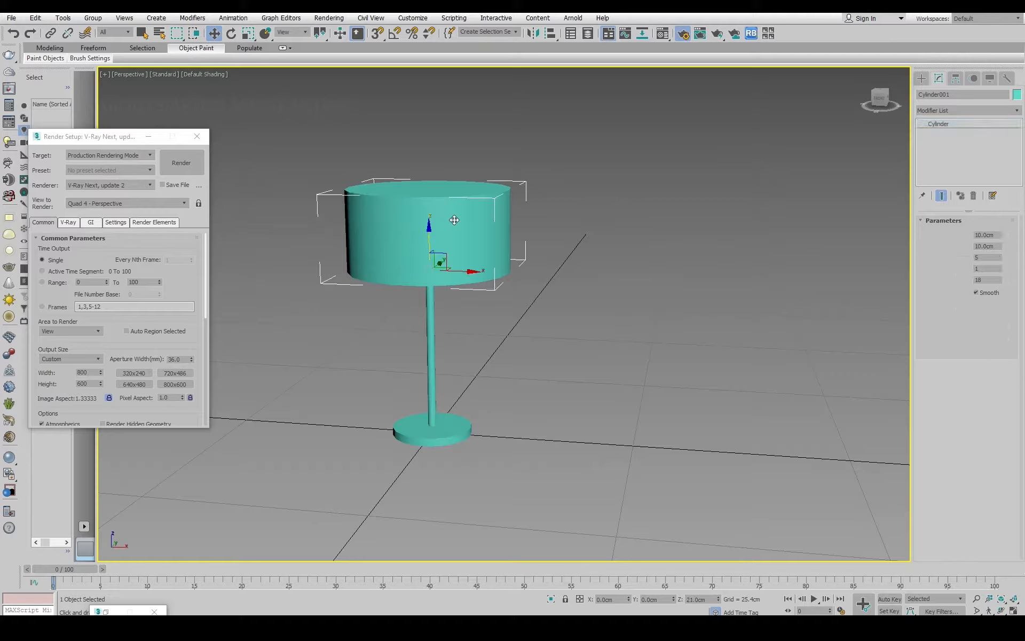
left_click(986, 108)
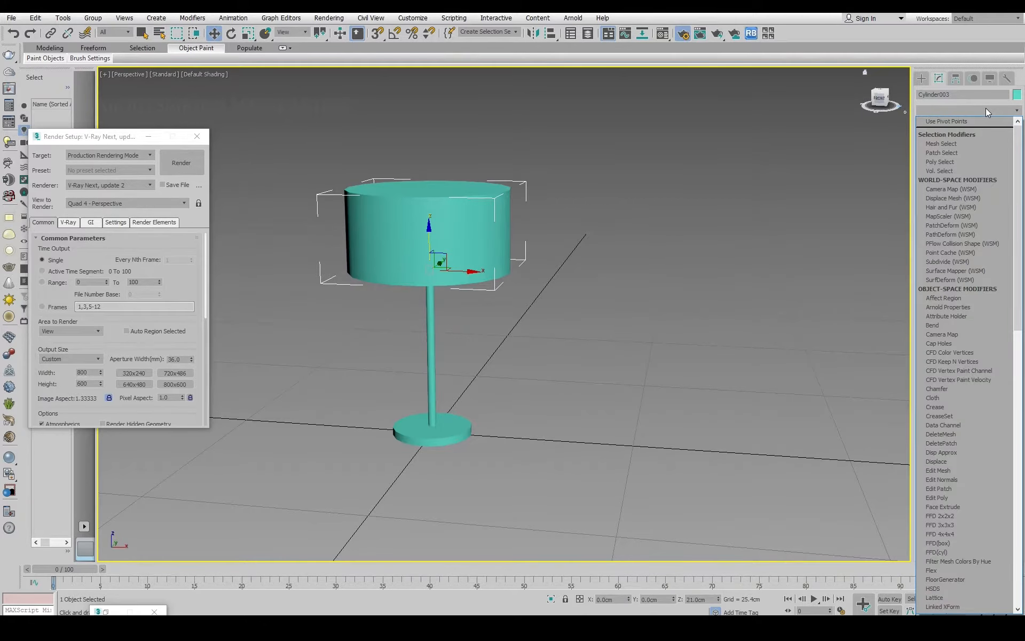
key("t")
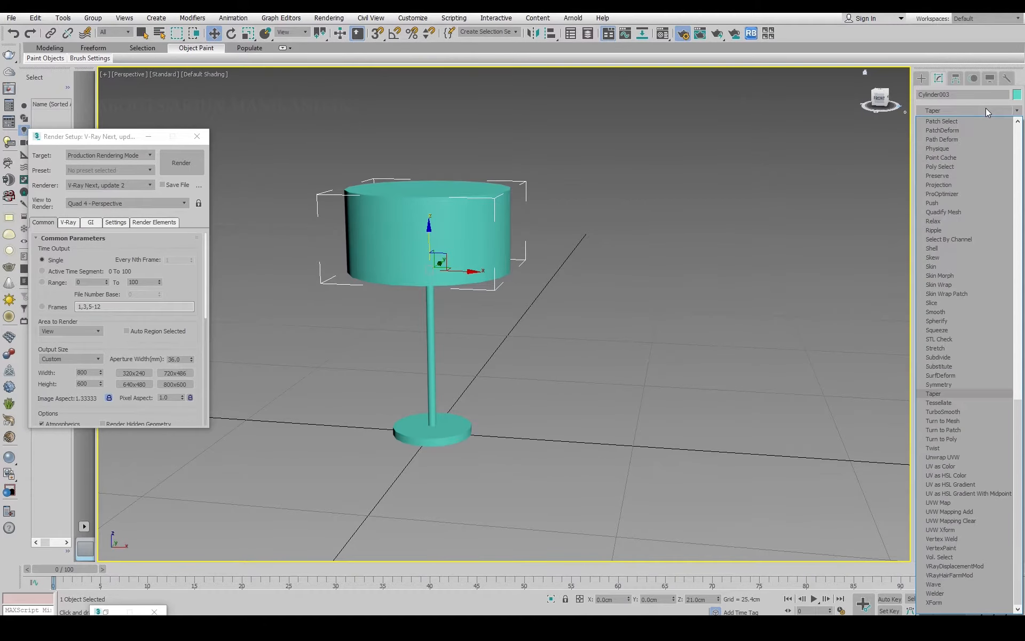
left_click(946, 393)
left_click(992, 243)
left_click_drag(994, 247, 998, 263)
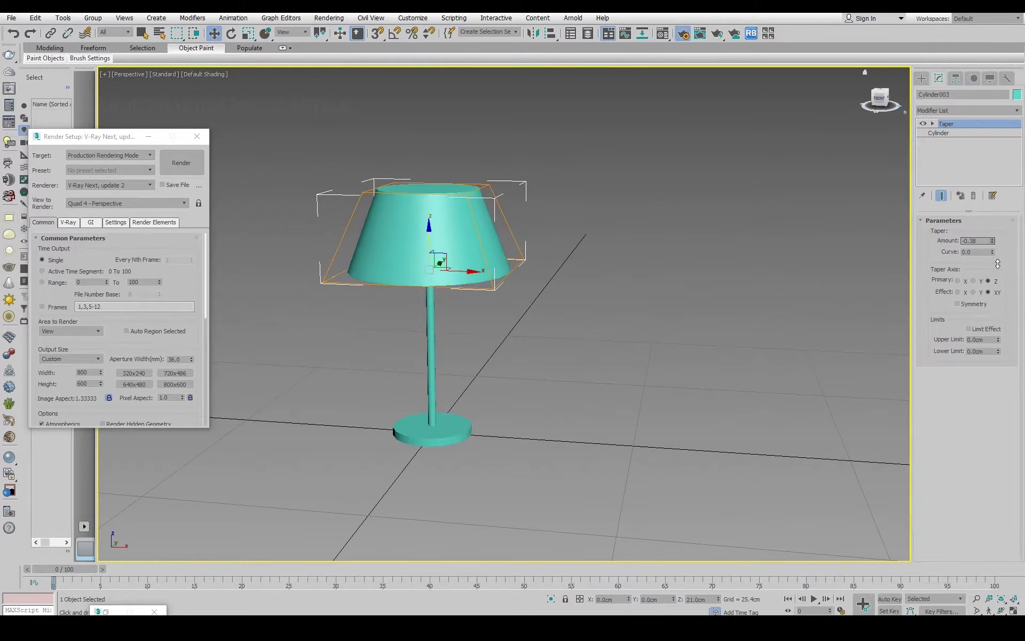
left_click_drag(997, 263, 1018, 269)
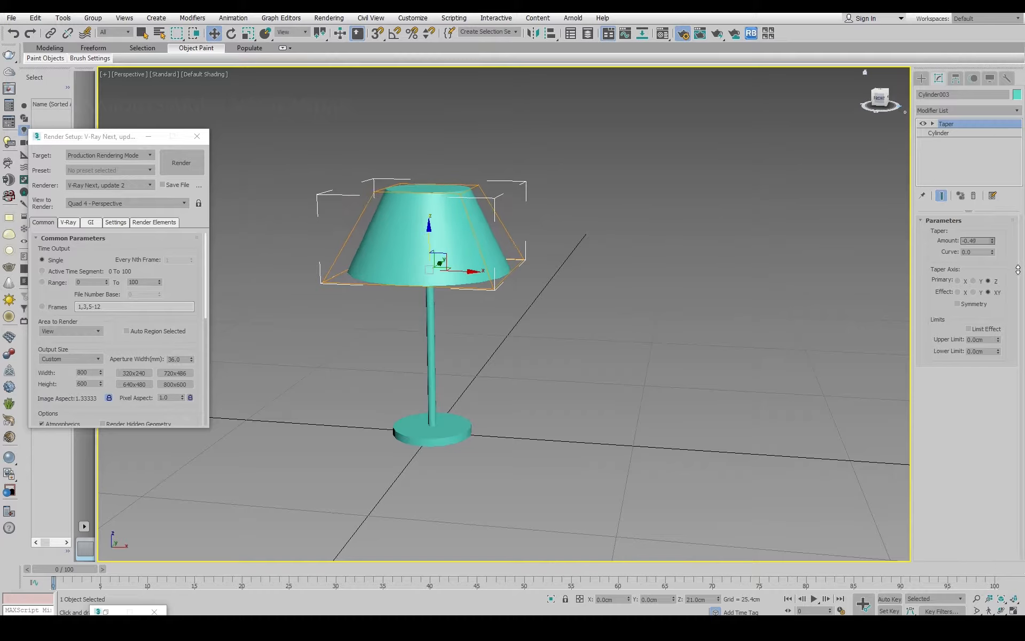
Try out the lampshade's taper settings with a curve of -0.43 and a positive amount of 0.31, and vary the curve further.
middle_click_drag(508, 358, 545, 347, "alt")
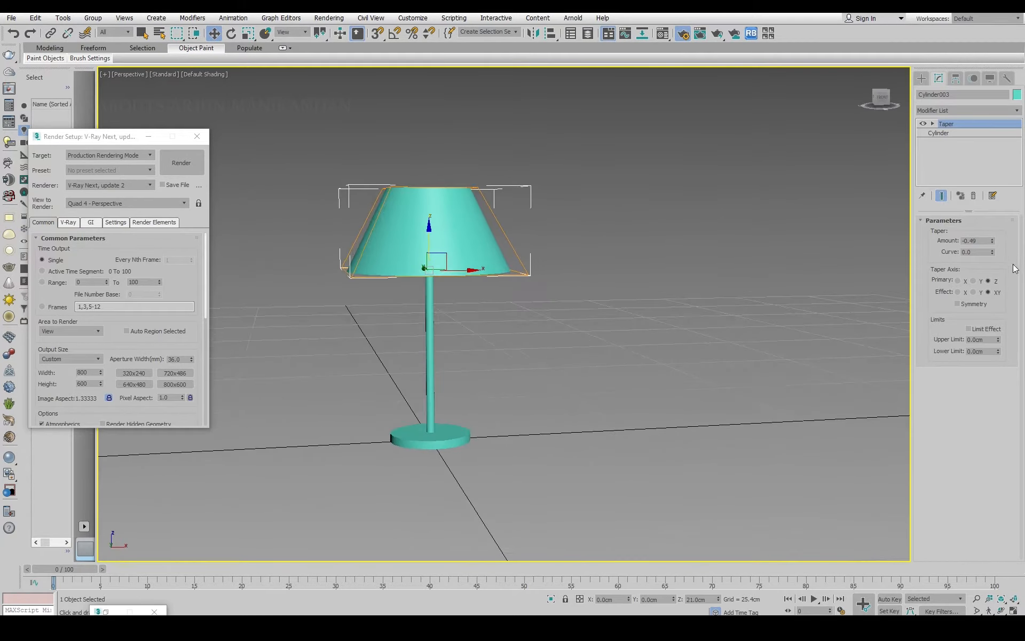
left_click_drag(992, 254, 1019, 277)
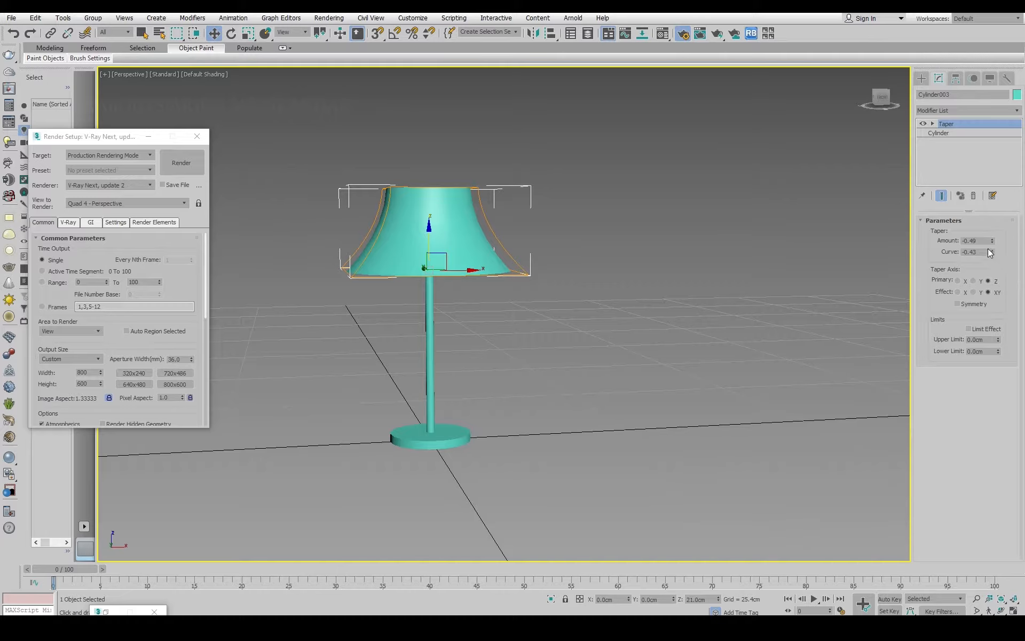
left_click_drag(992, 240, 993, 196)
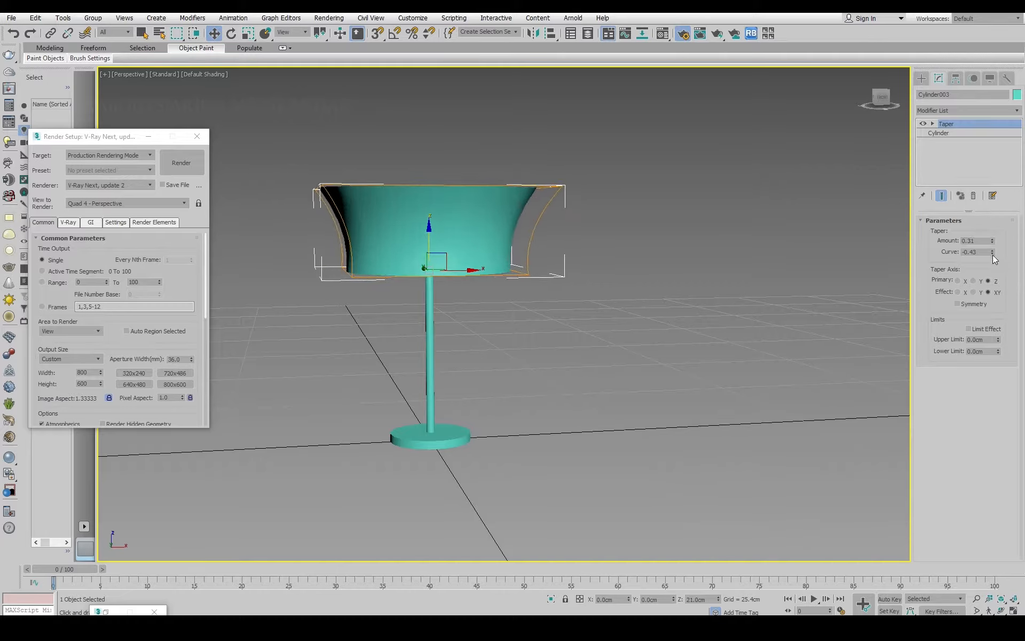
left_click_drag(992, 253, 991, 198)
Select the pole and base together and assign the 01 - Default material to them.
middle_click_drag(726, 307, 436, 375, "alt")
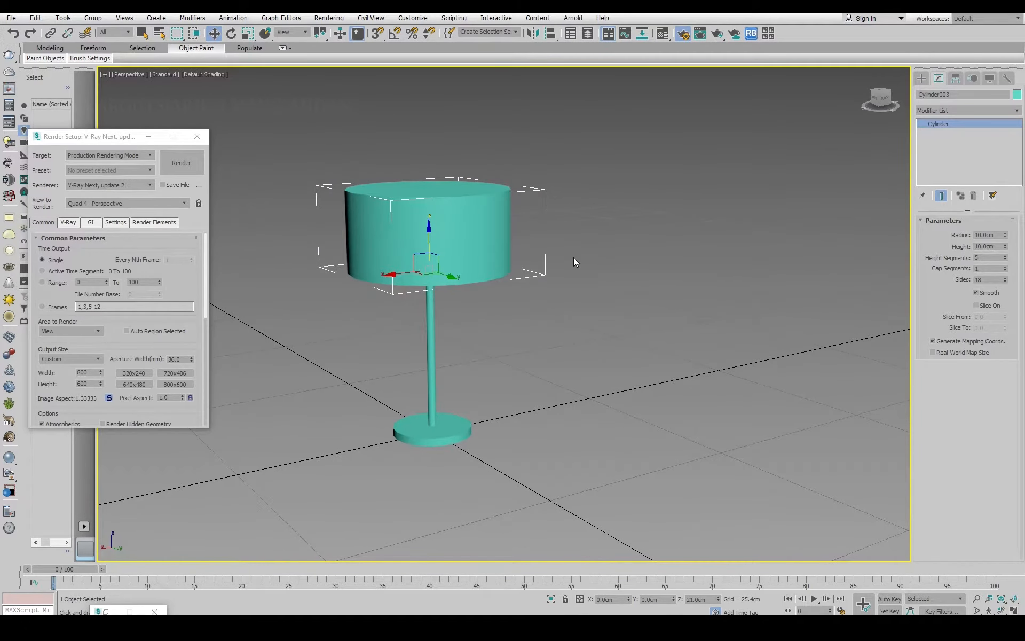
scroll(485, 434, "up", 3)
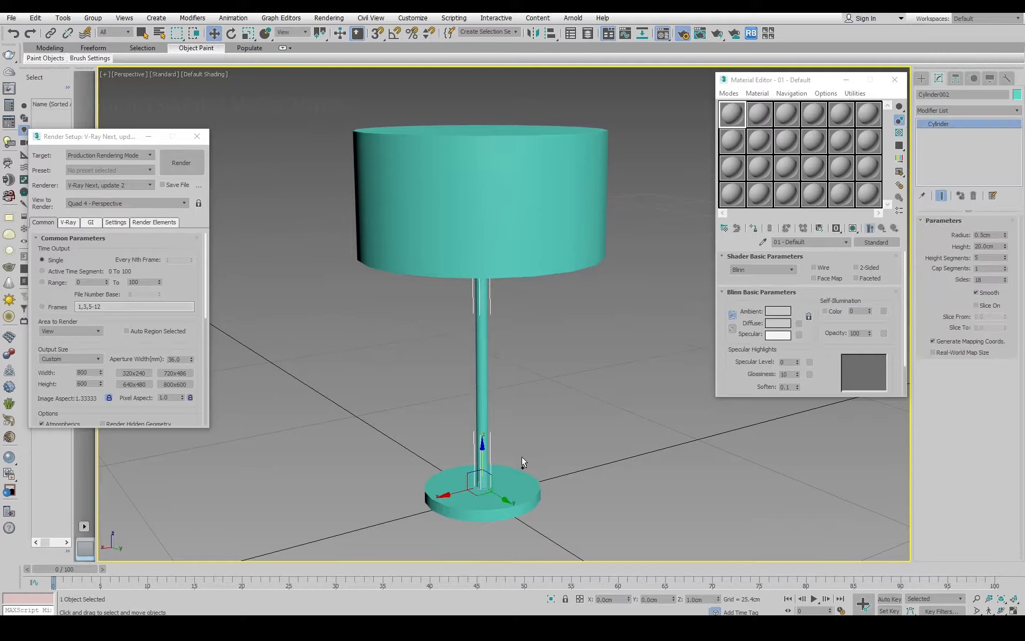
left_click(513, 483, "ctrl")
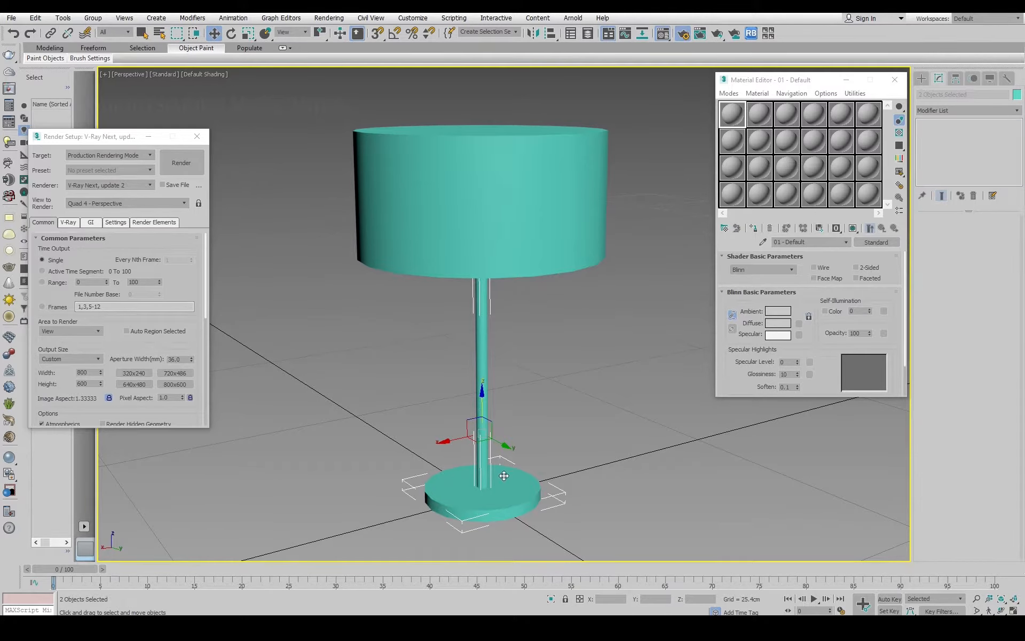
left_click(755, 228)
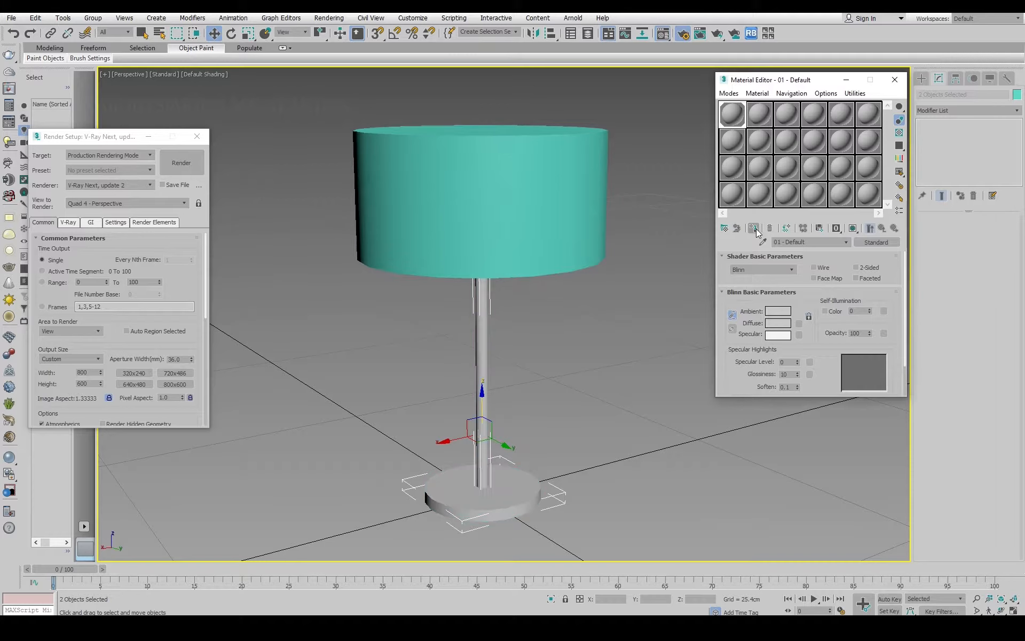
Convert the pole and base material to VRayMtl and set its diffuse colour to a near-black grey with value 7.
left_click(887, 243)
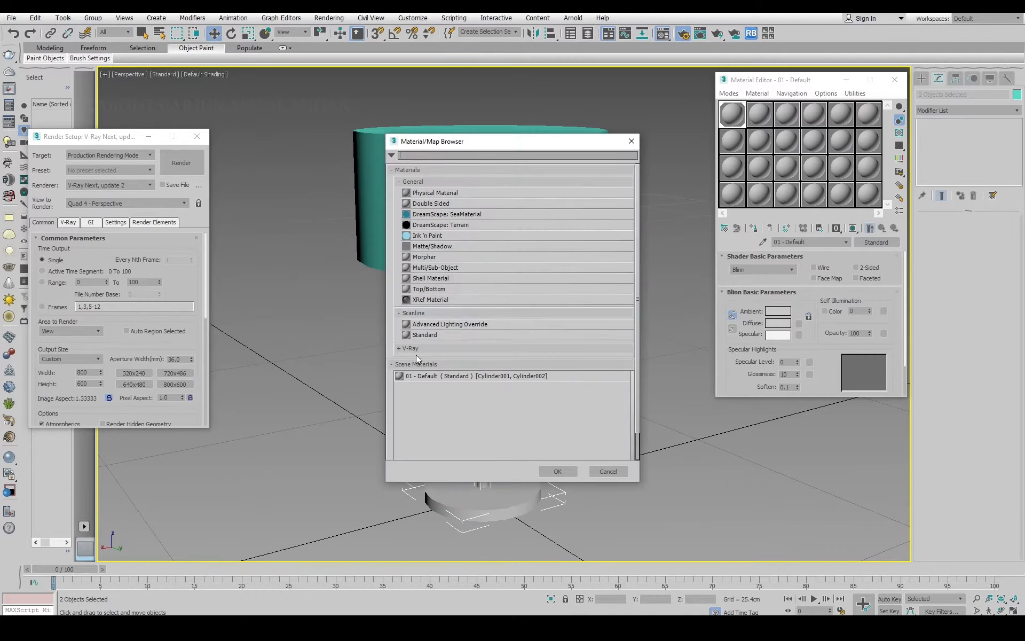
scroll(417, 358, "down", 2)
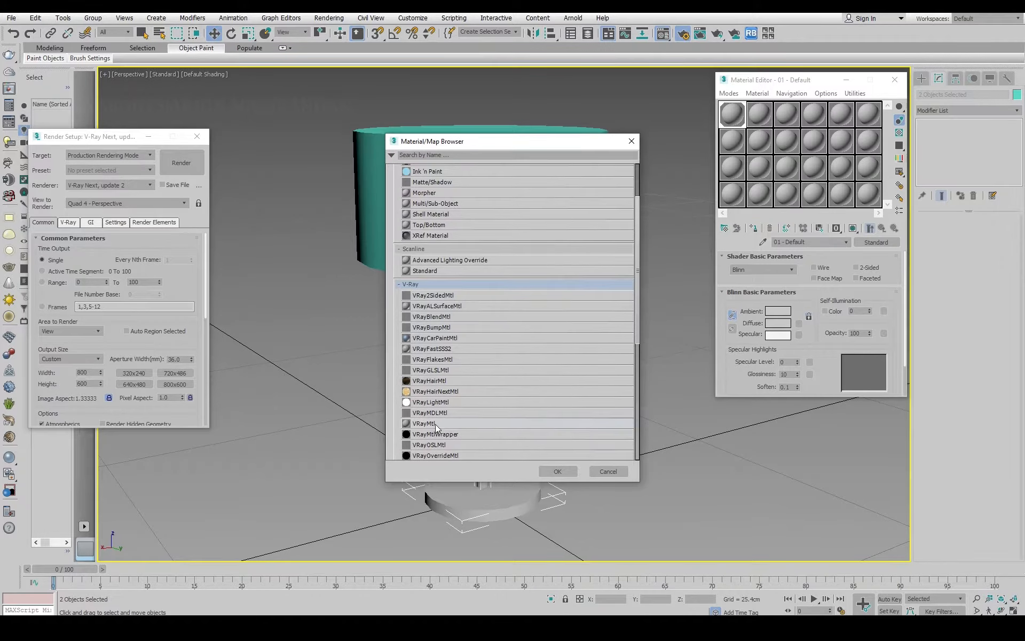
left_click(563, 475)
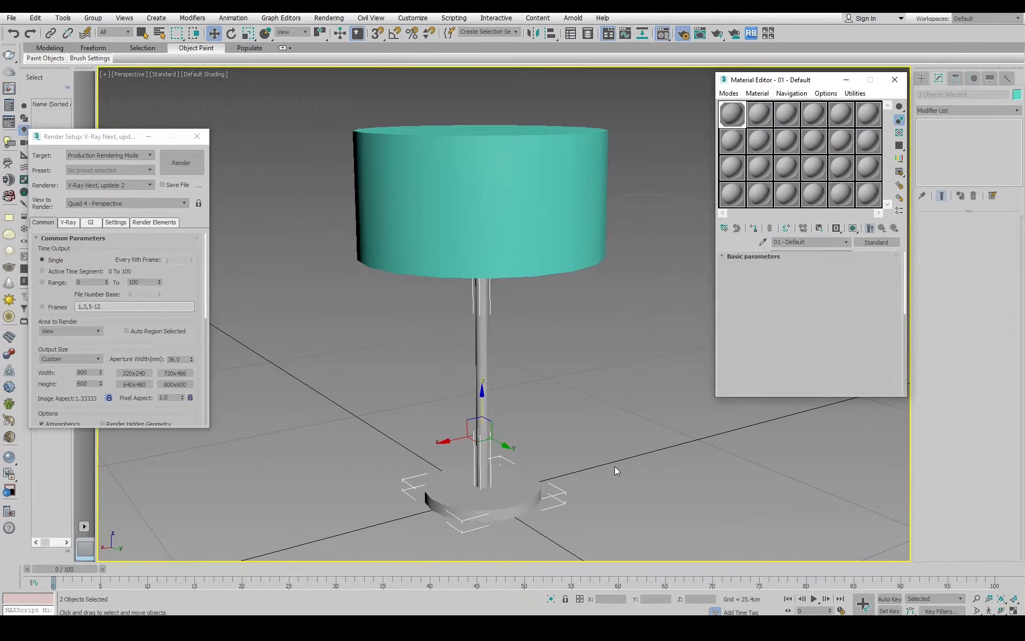
left_click(776, 269)
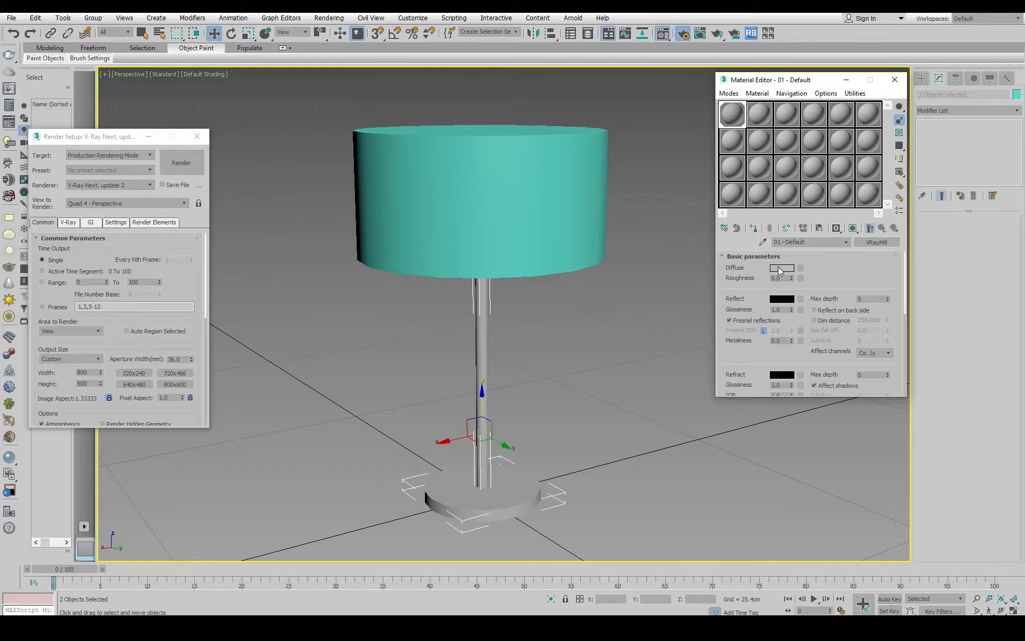
left_click_drag(310, 100, 308, 72)
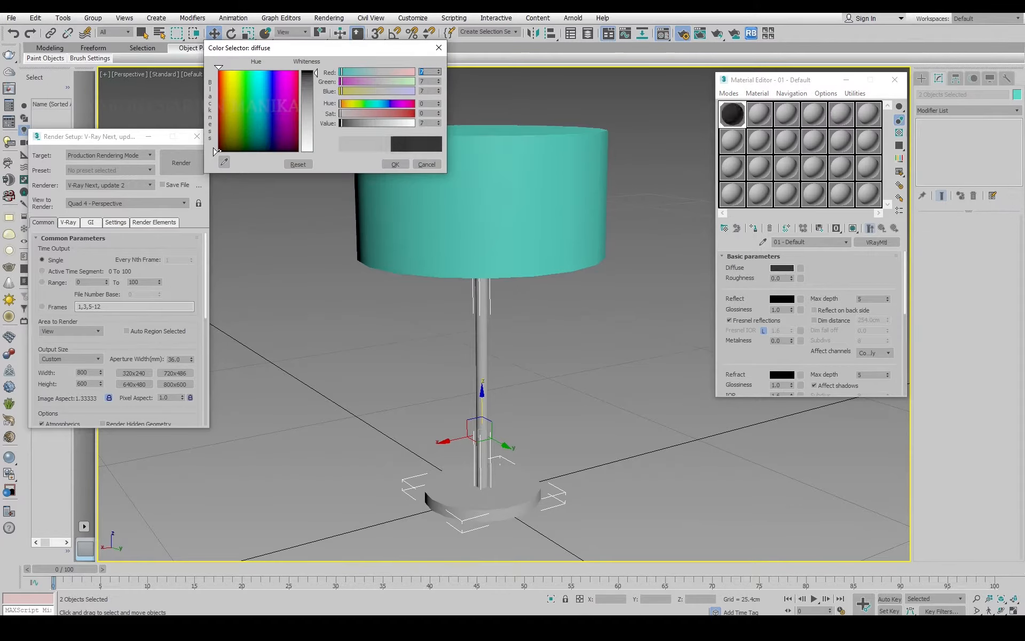
left_click(395, 164)
left_click(781, 298)
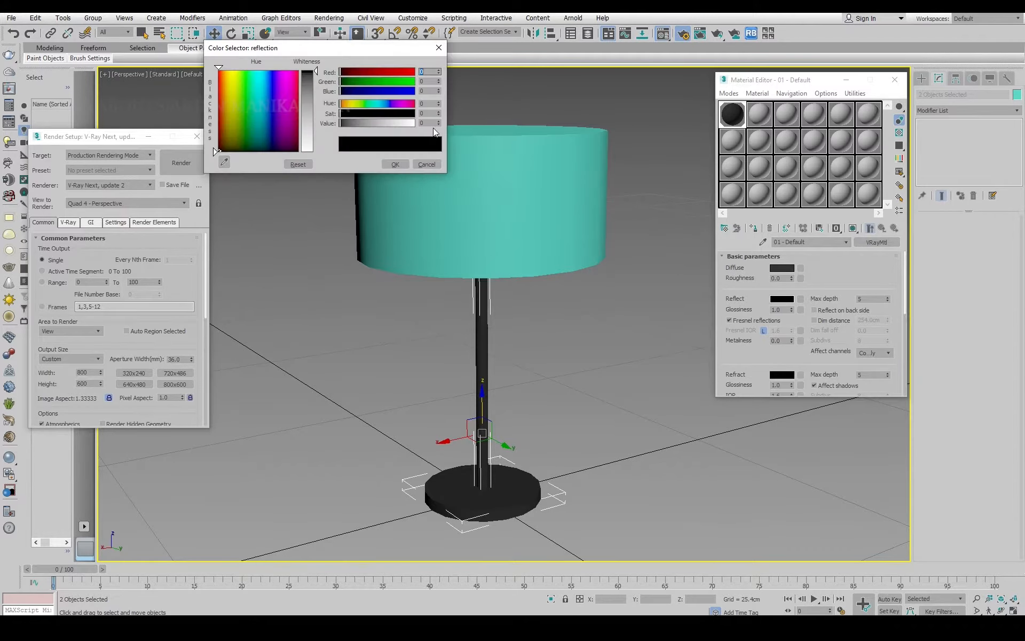
left_click(309, 137)
left_click(414, 164)
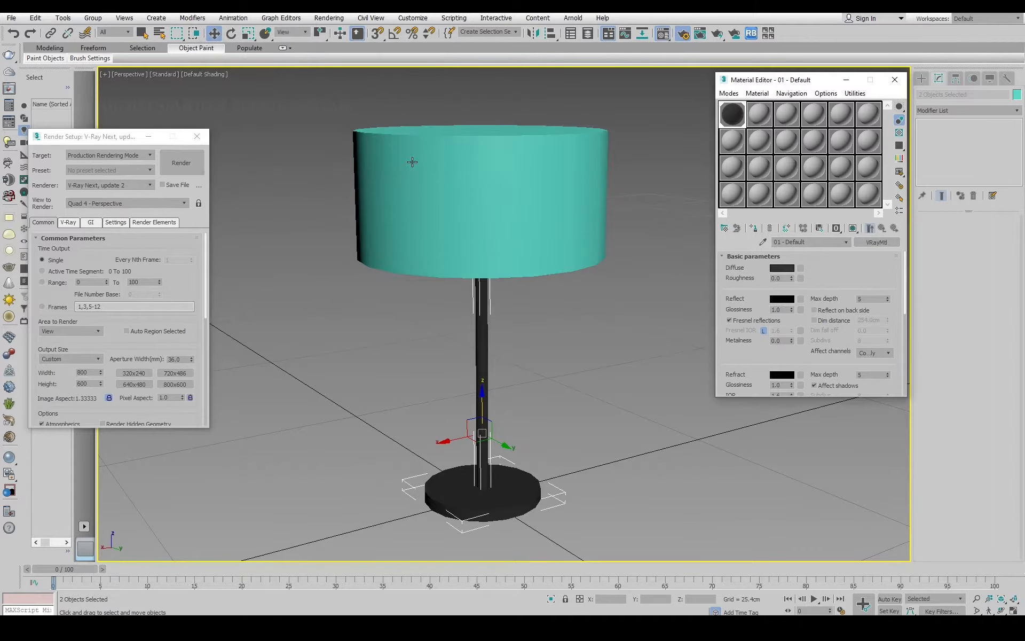
Set the reflection colour of the pole and base material to near-white.
left_click(782, 299)
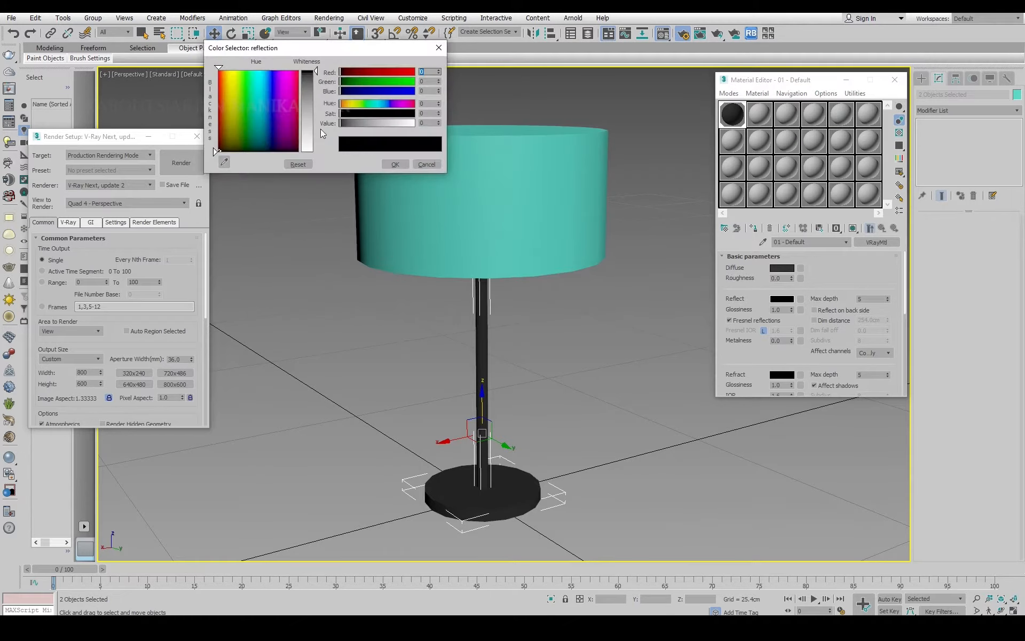
left_click(309, 138)
left_click(402, 164)
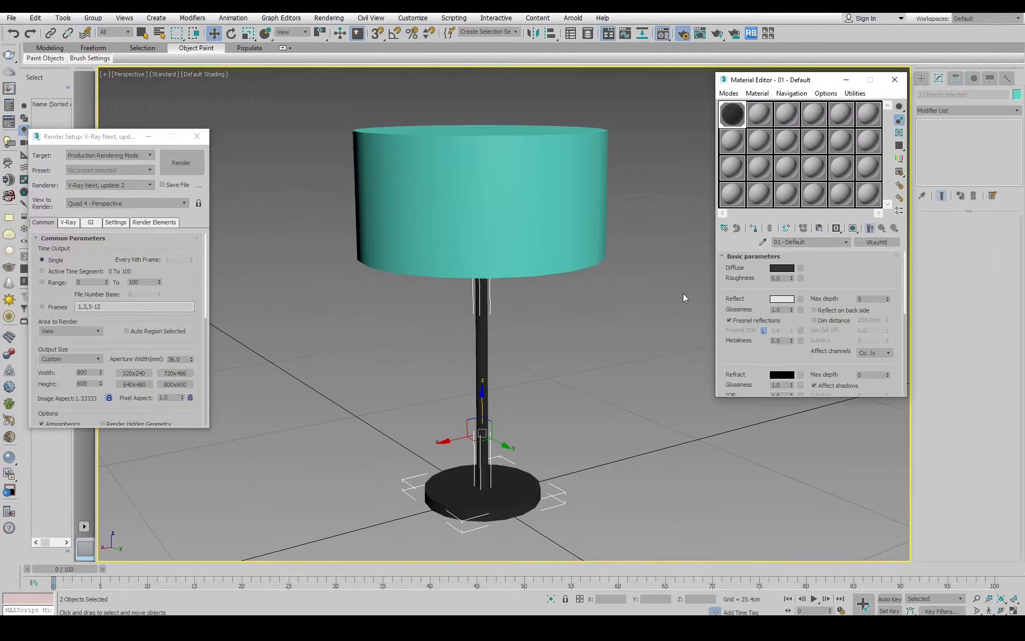
Turn off Fresnel reflections, set the reflection glossiness to 0.75, and deselect the pole and base.
left_click(743, 320)
double_click(785, 310)
type(".75")
key("Return")
left_click(597, 366)
Convert the lampshade cylinder to an Editable Poly.
left_click(501, 214)
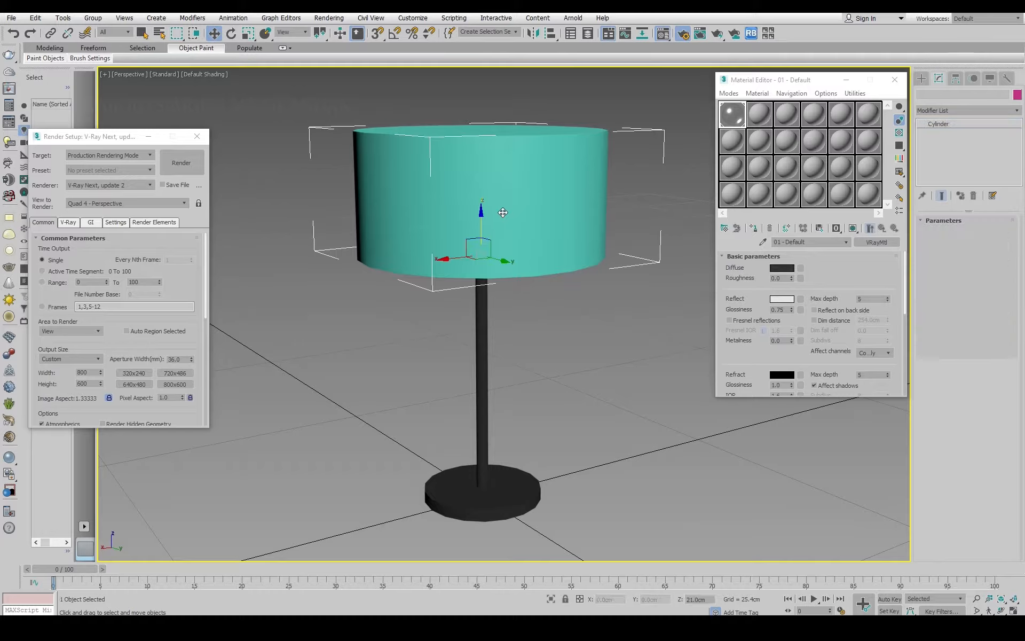
mouse_move(572, 354)
middle_mouse_down("alt")
mouse_move(521, 330)
mouse_move(499, 297)
mouse_move(538, 293)
mouse_move(564, 367)
middle_mouse_up("alt")
middle_click_drag(530, 219, 492, 239, "alt")
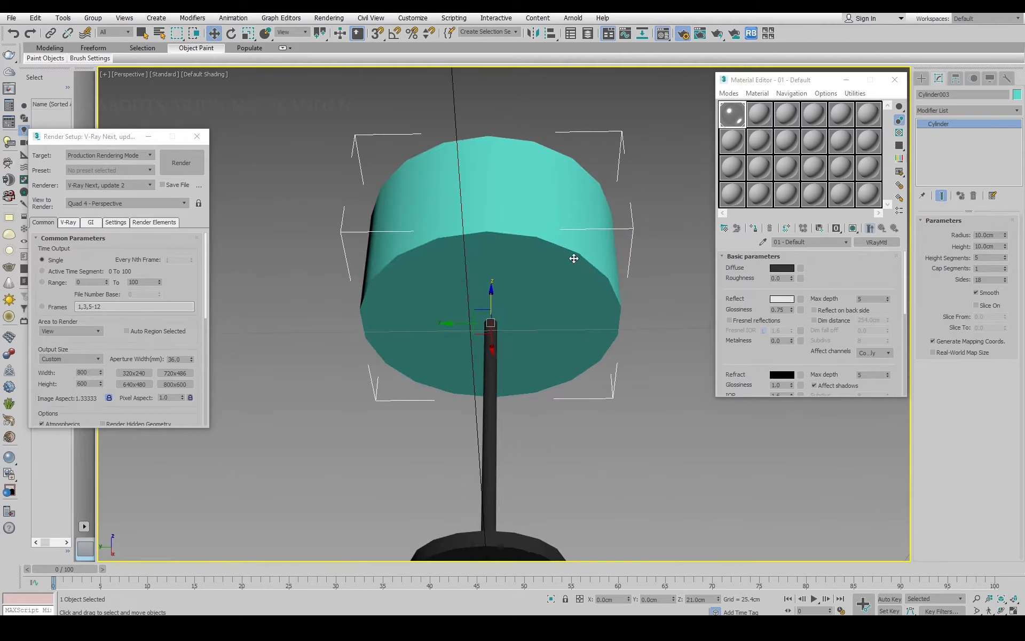
right_click(538, 278)
mouse_move(579, 395)
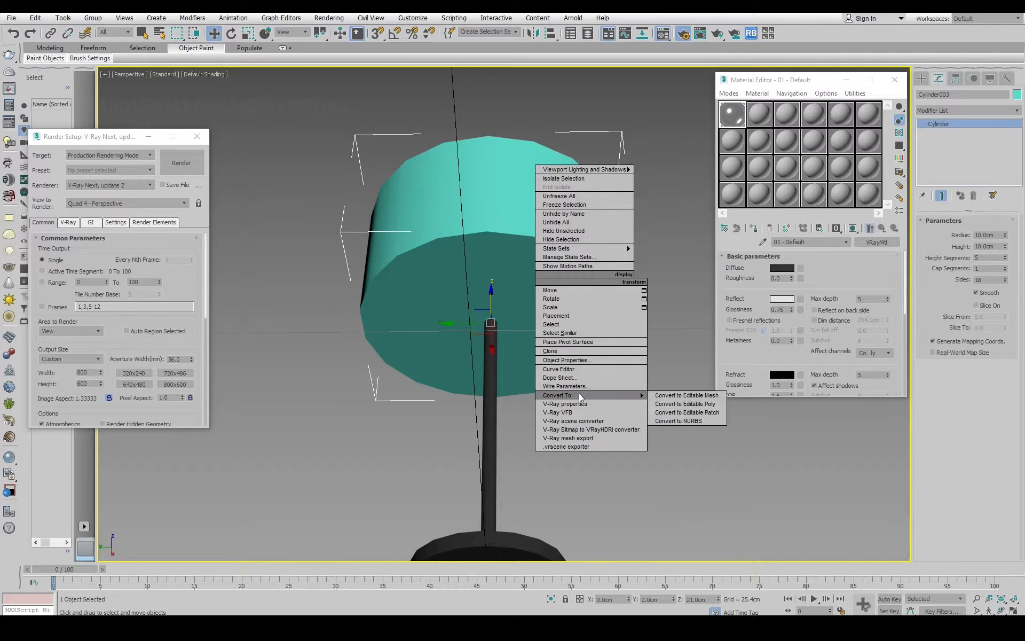
left_click(677, 402)
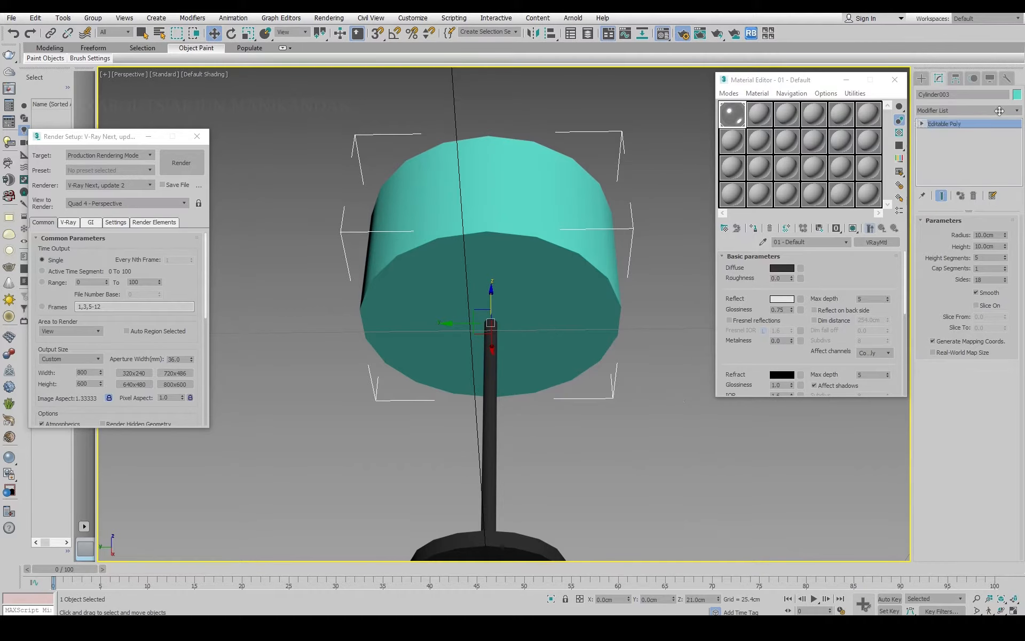
Delete the lampshade's underside cap polygon, leave polygon editing, and deselect the shade.
left_click(924, 123)
left_click(943, 160)
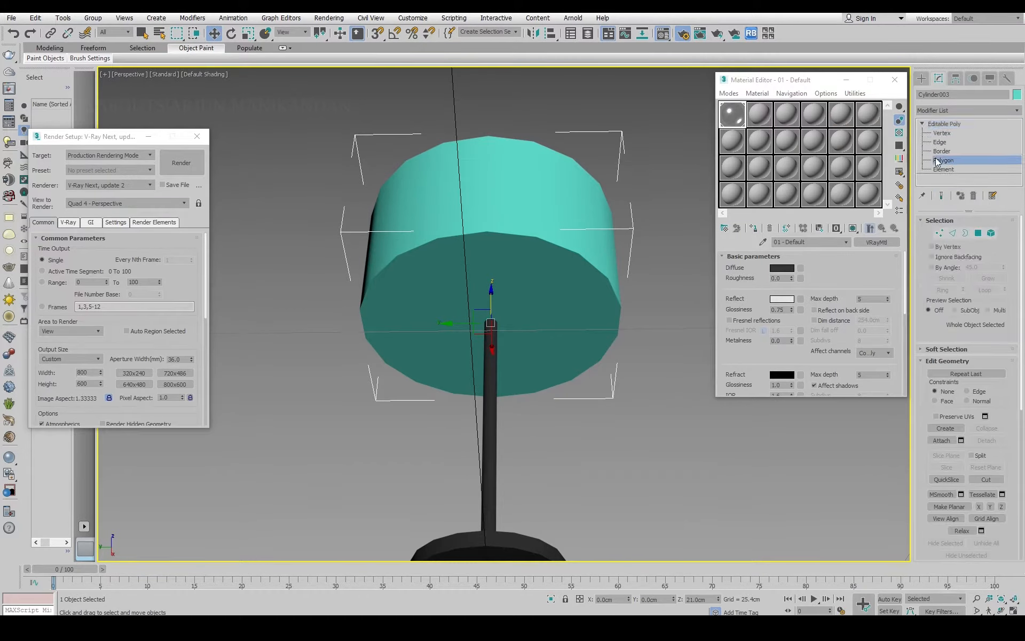
left_click(508, 275)
key("ctrl+d")
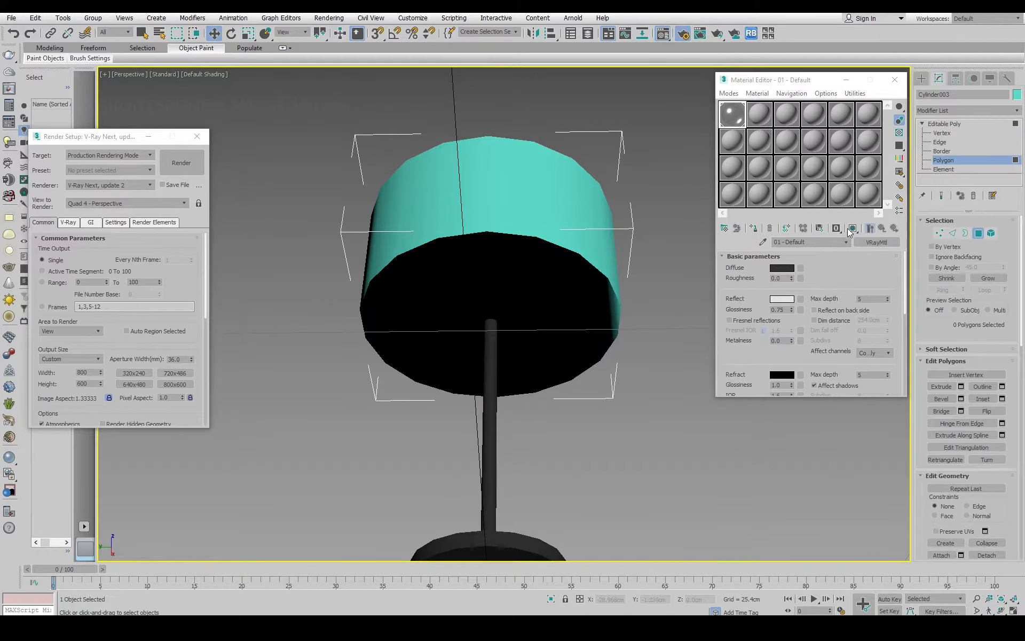
left_click(957, 159)
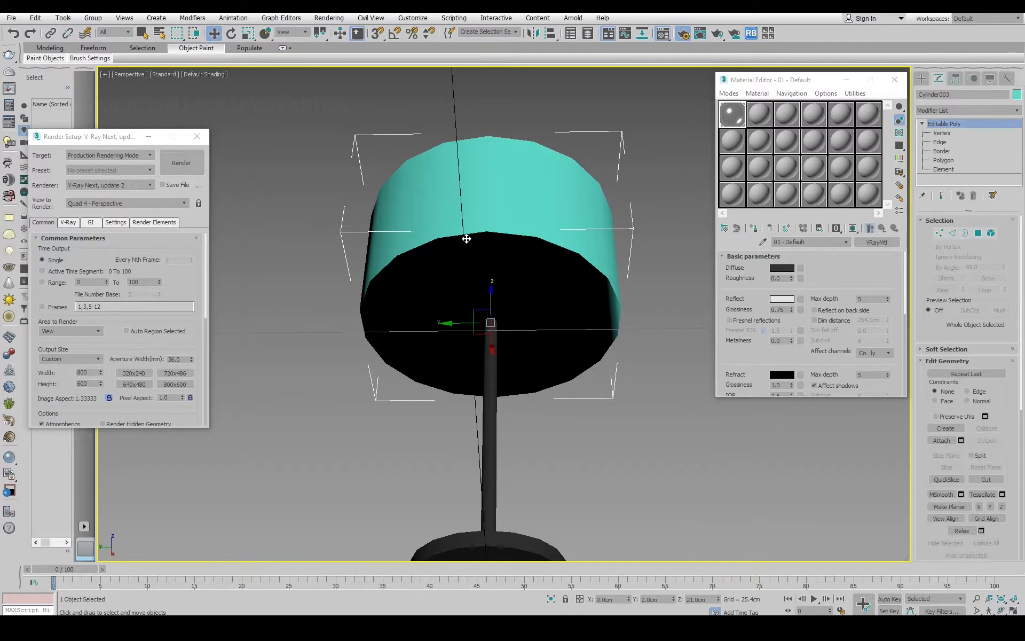
middle_click_drag(443, 245, 452, 293, "alt")
middle_click_drag(554, 390, 599, 283)
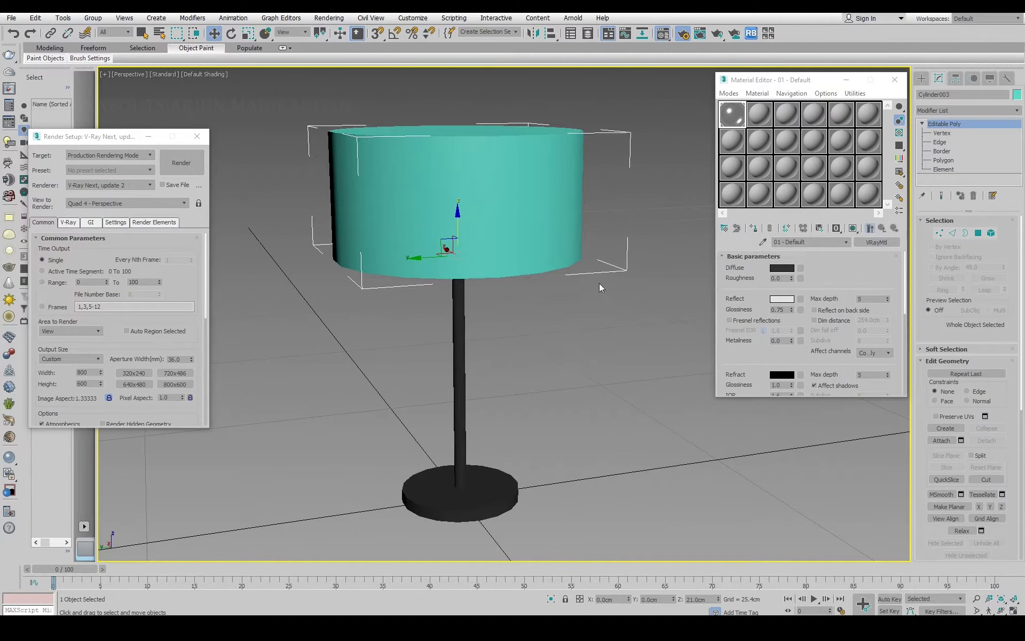
left_click(648, 213)
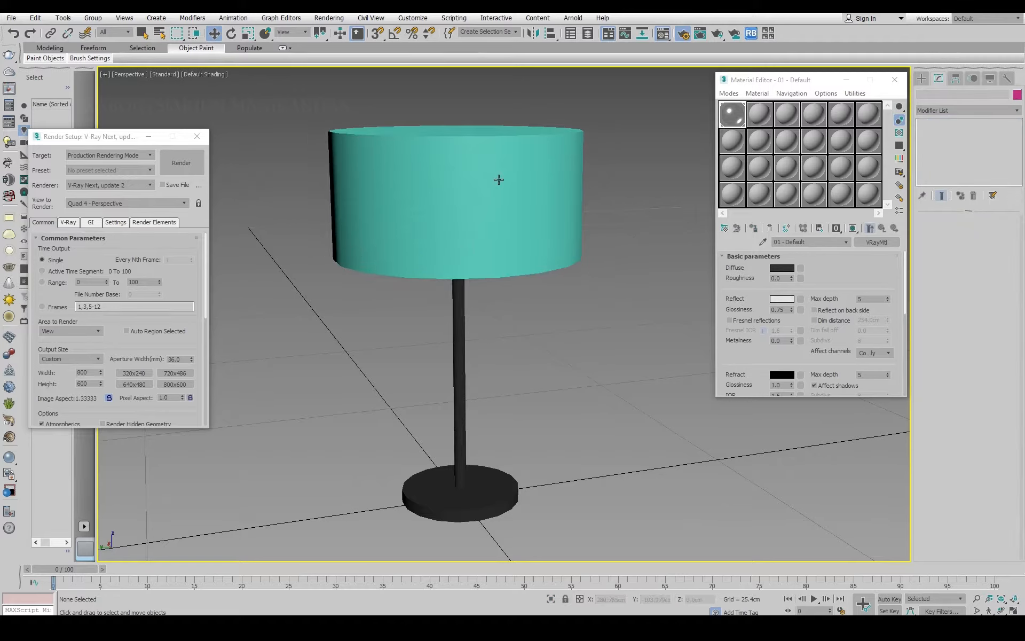
Select the lampshade and assign the 02 - Default material to it.
left_click(499, 179)
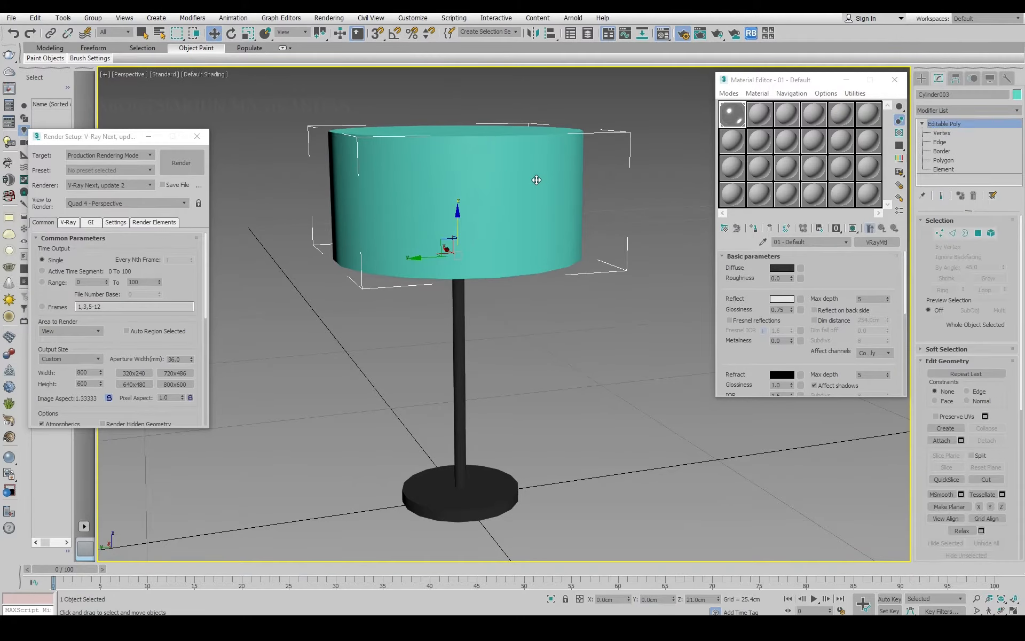
left_click(759, 117)
left_click(753, 229)
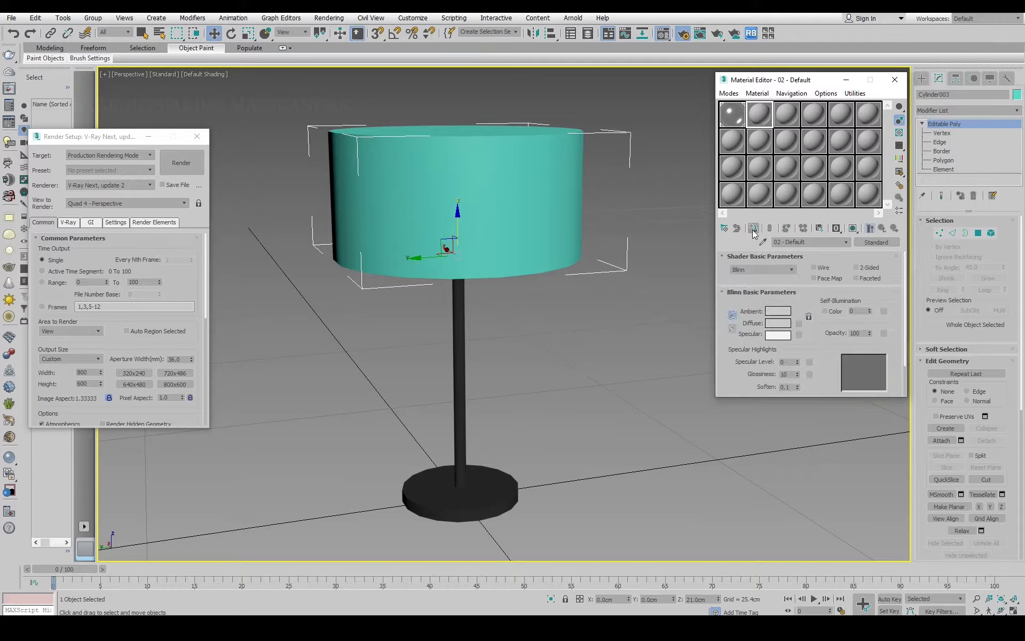
left_click(754, 229)
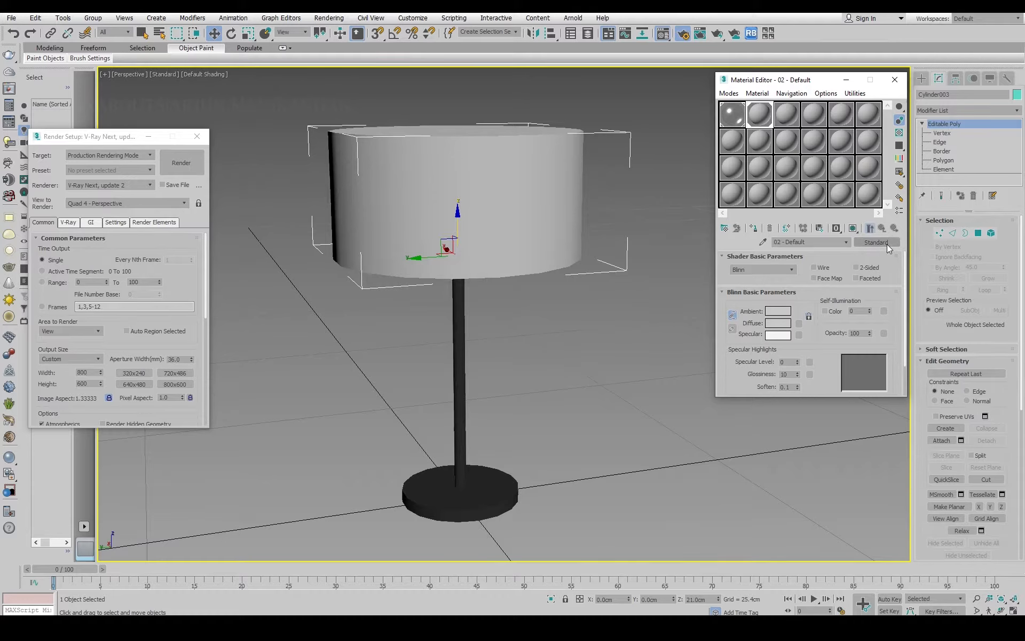
Change the 02 - Default material's type to VRay2SidedMtl, discarding the old material.
left_click(734, 119)
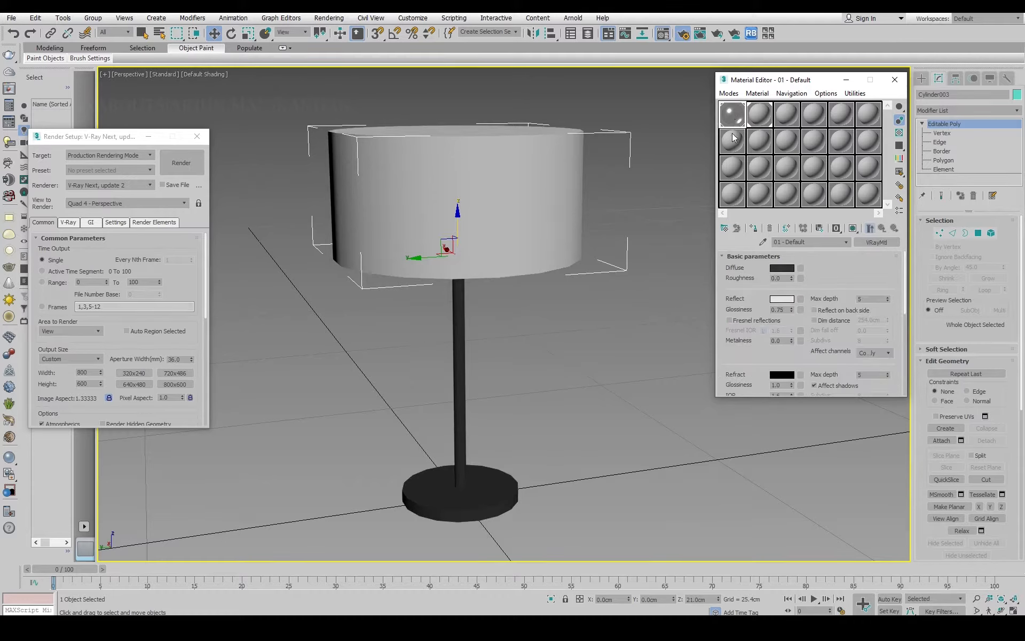
left_click(758, 117)
left_click(878, 242)
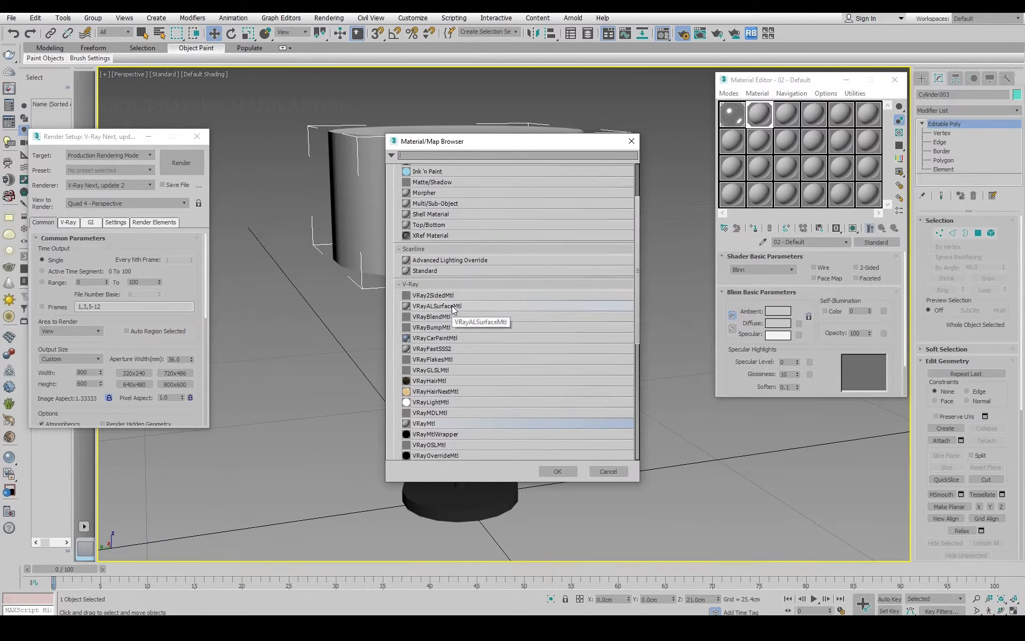
left_click(437, 295)
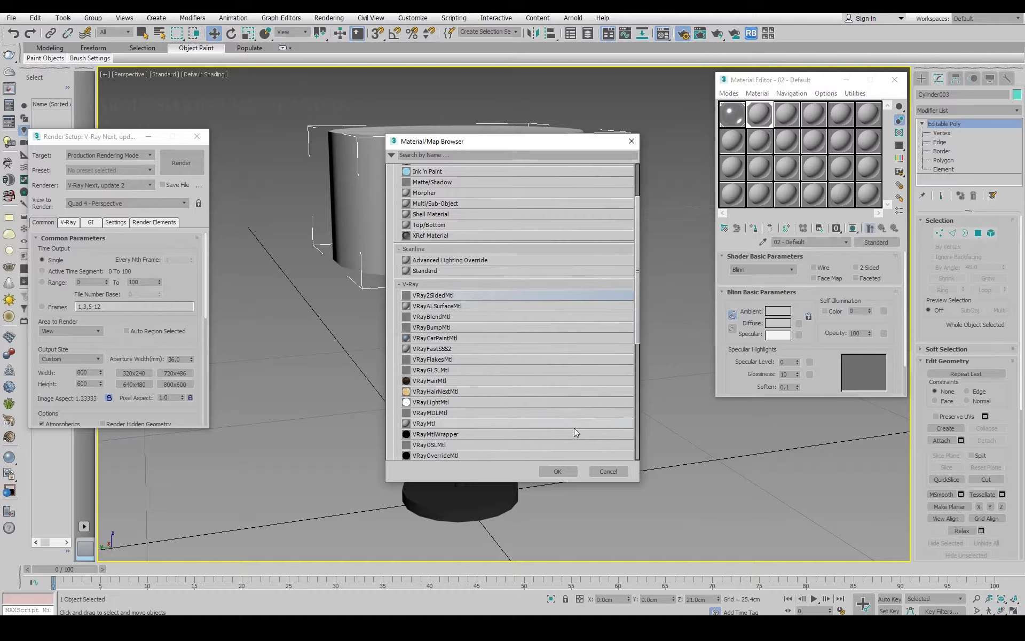
left_click(569, 469)
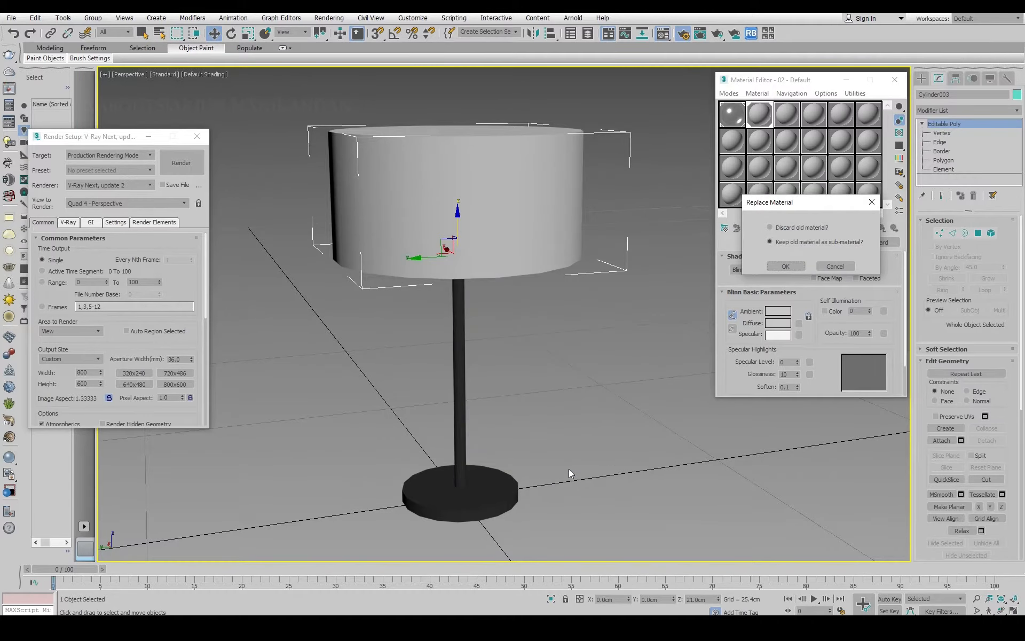
left_click_drag(788, 205, 342, 322)
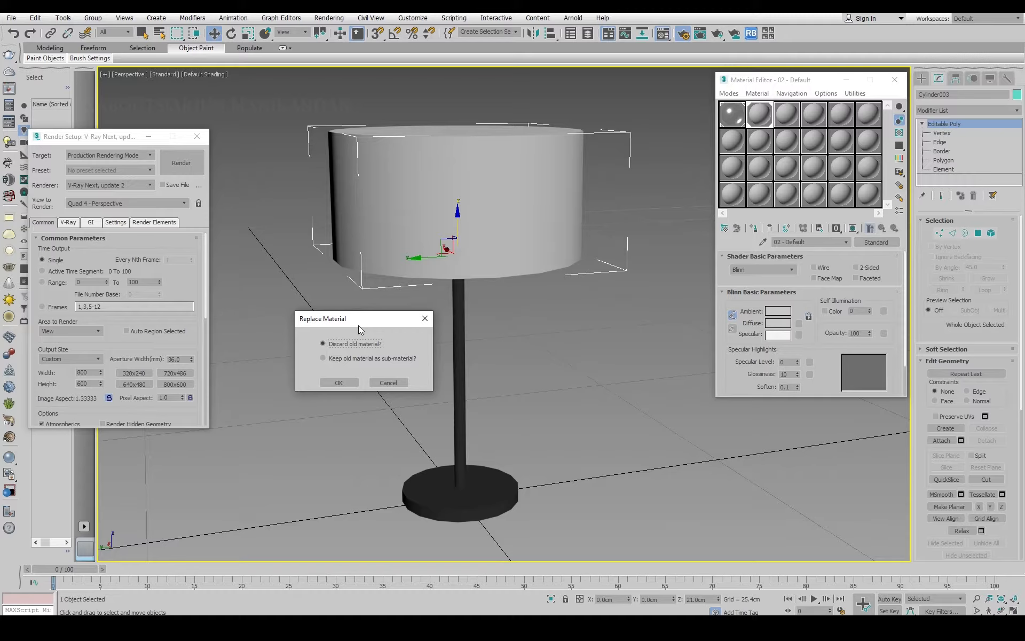
left_click(345, 383)
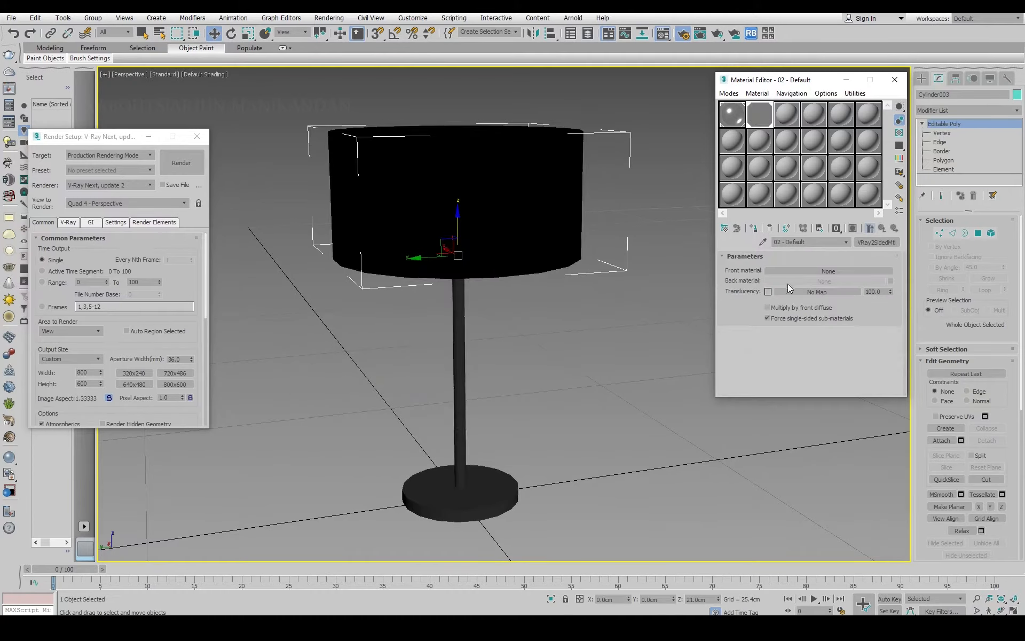
Set the two-sided material's translucency colour to white (255, 255, 255).
left_click(768, 292)
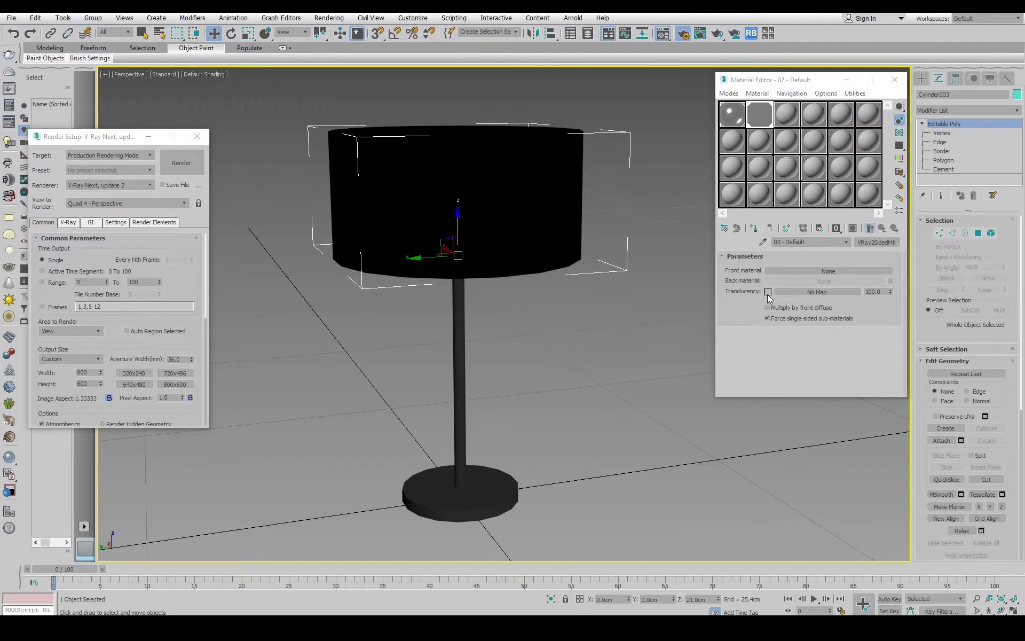
left_click_drag(319, 111, 315, 155)
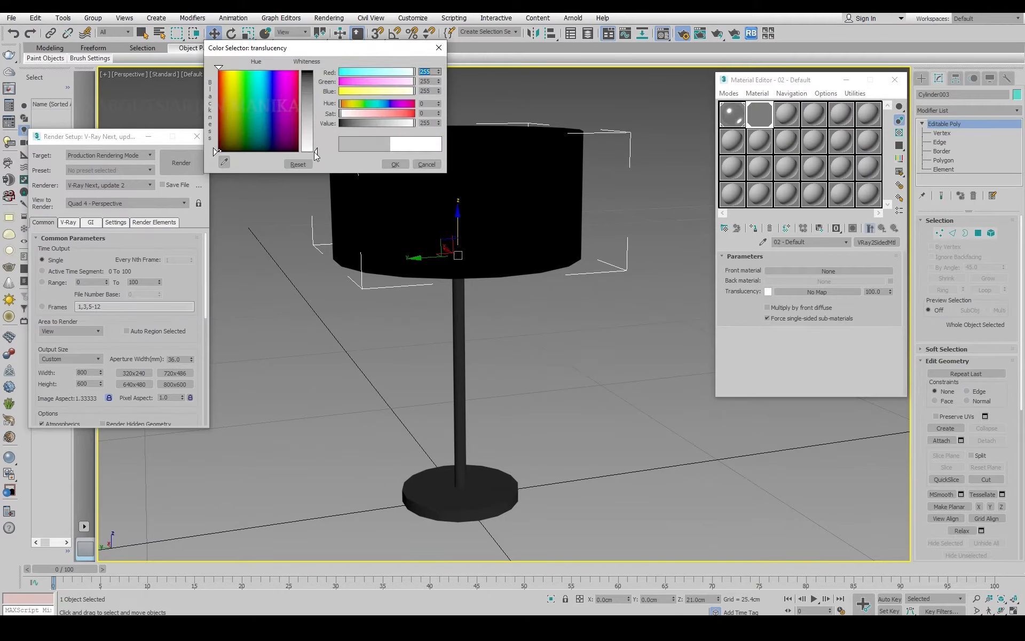
left_click(395, 164)
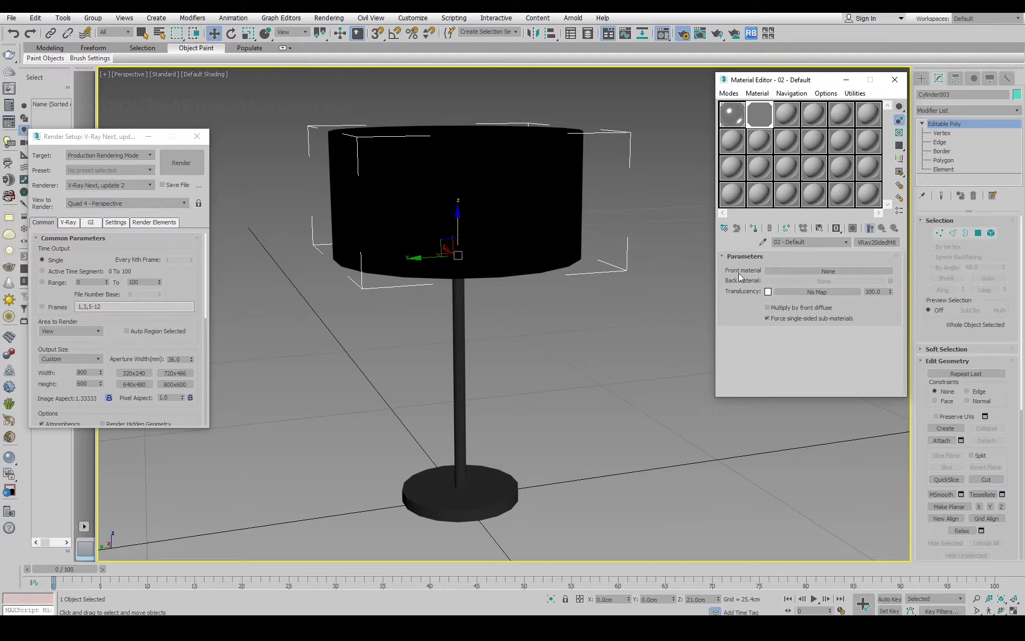
Load a VRayMtl as the front material of the two-sided material.
left_click(825, 272)
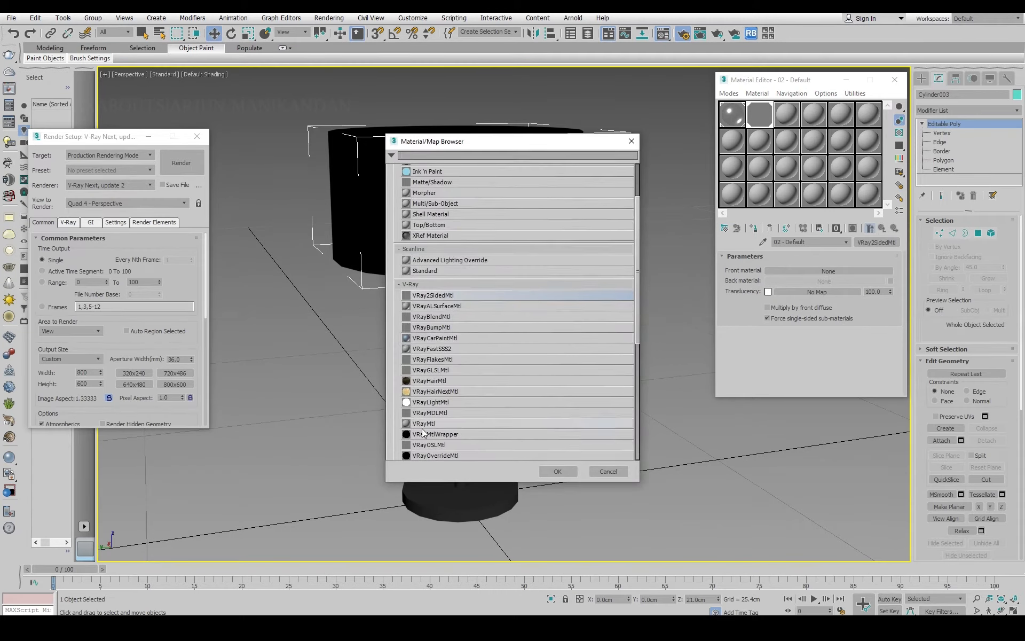
left_click(425, 424)
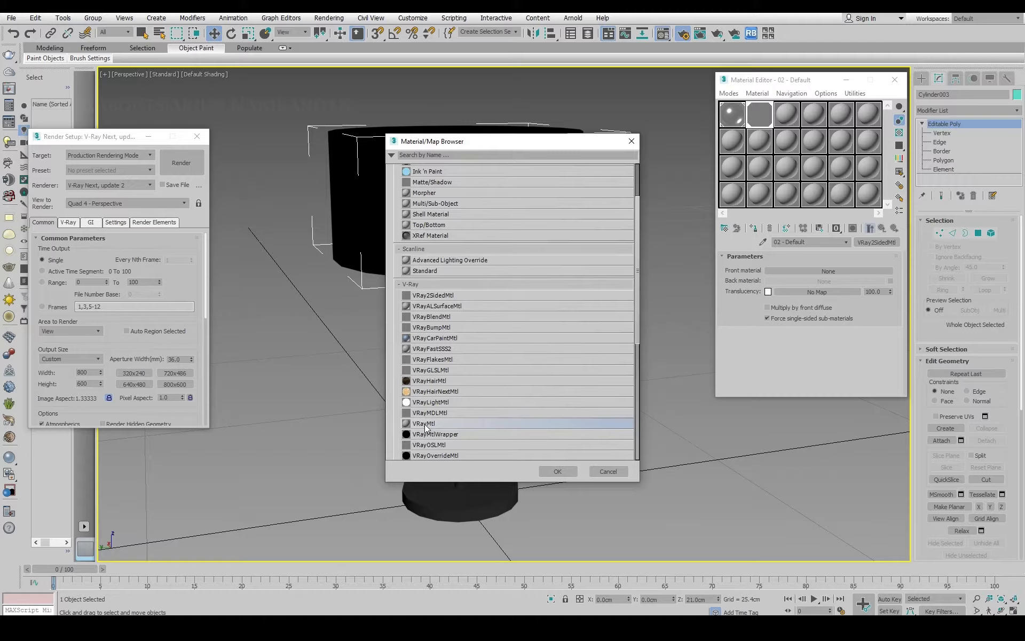
double_click(424, 423)
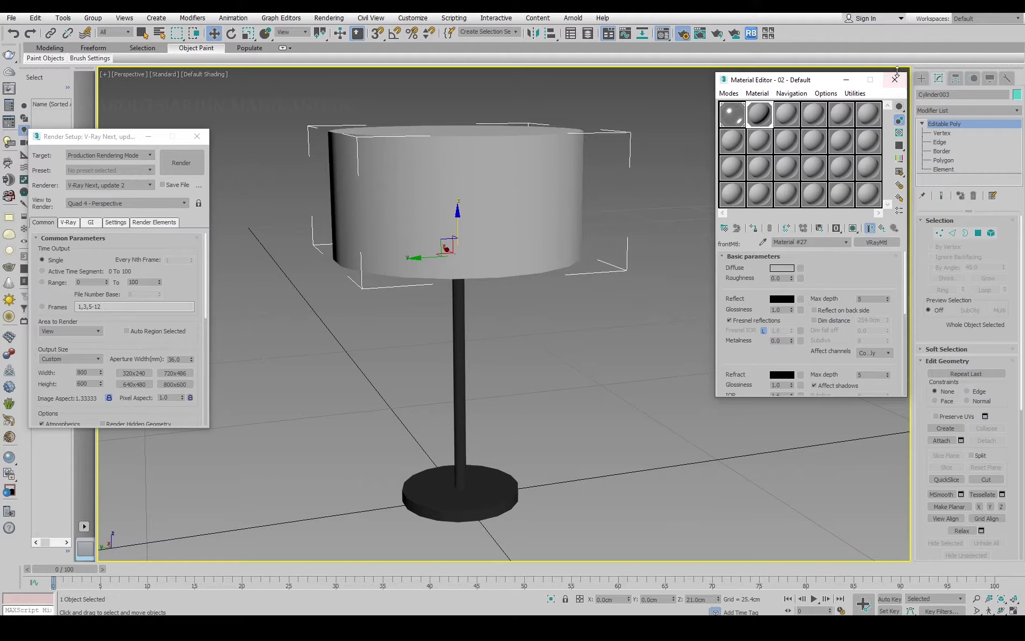
Minimise the open dialogs and create a small VRayLight plane on the lampshade's upper face with AutoGrid on.
left_click(846, 80)
left_click(149, 137)
left_click(921, 79)
left_click(944, 94)
left_click(946, 108)
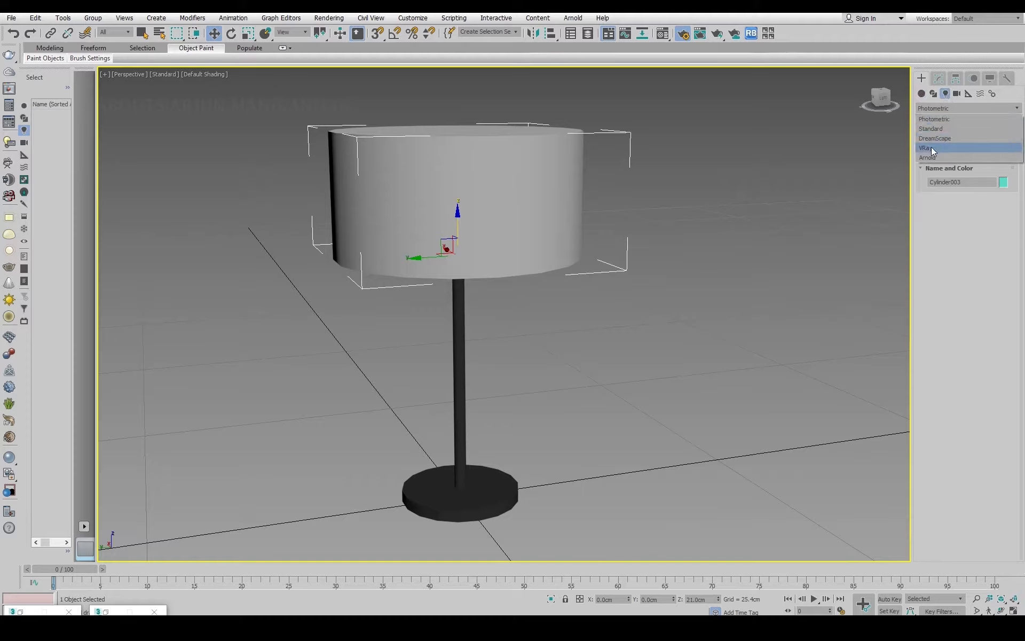
left_click(932, 147)
left_click(947, 142)
left_click(947, 133)
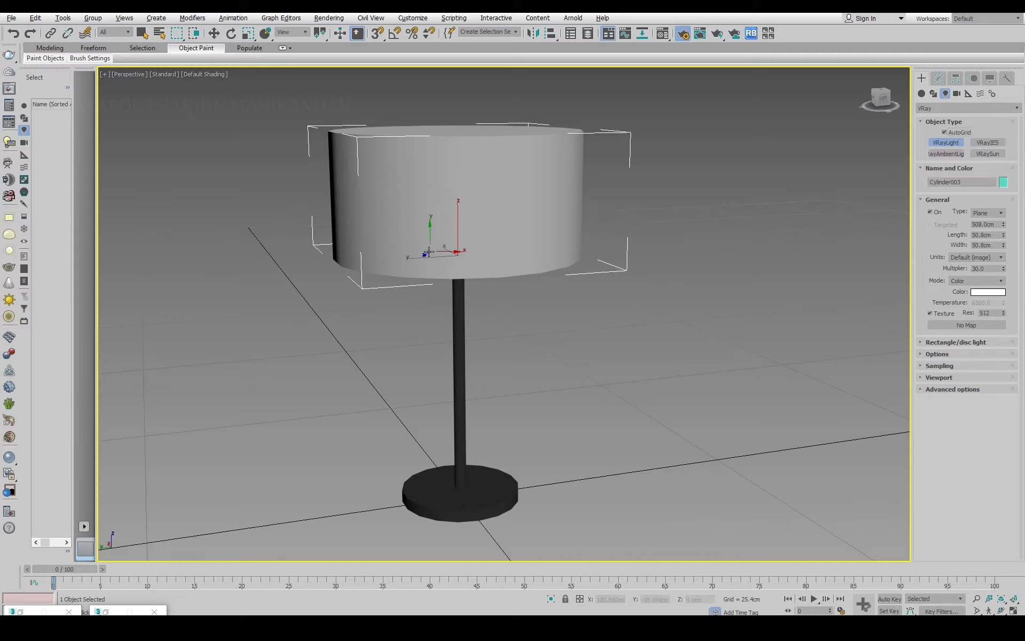
middle_click_drag(435, 247, 451, 219, "alt")
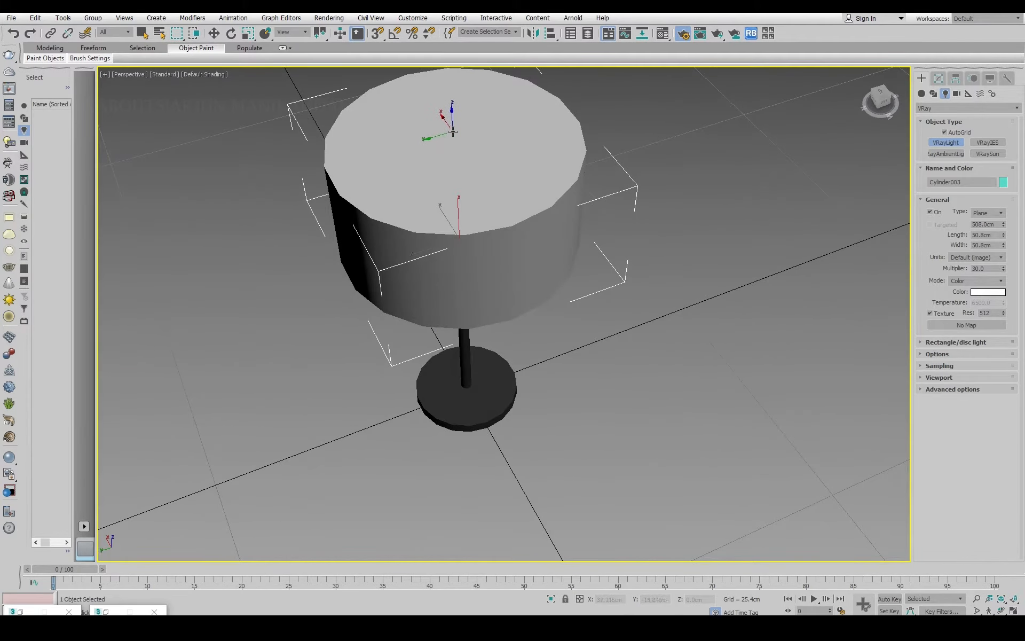
left_click_drag(453, 140, 448, 168)
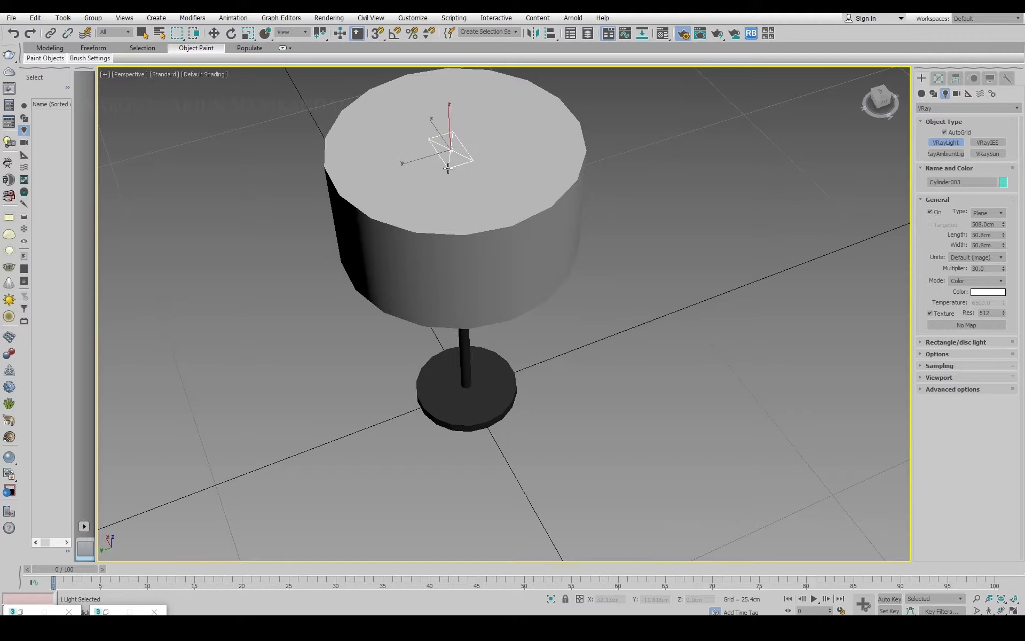
Move the plane light down inside the lampshade to a height of about 25.6 cm.
left_click(215, 33)
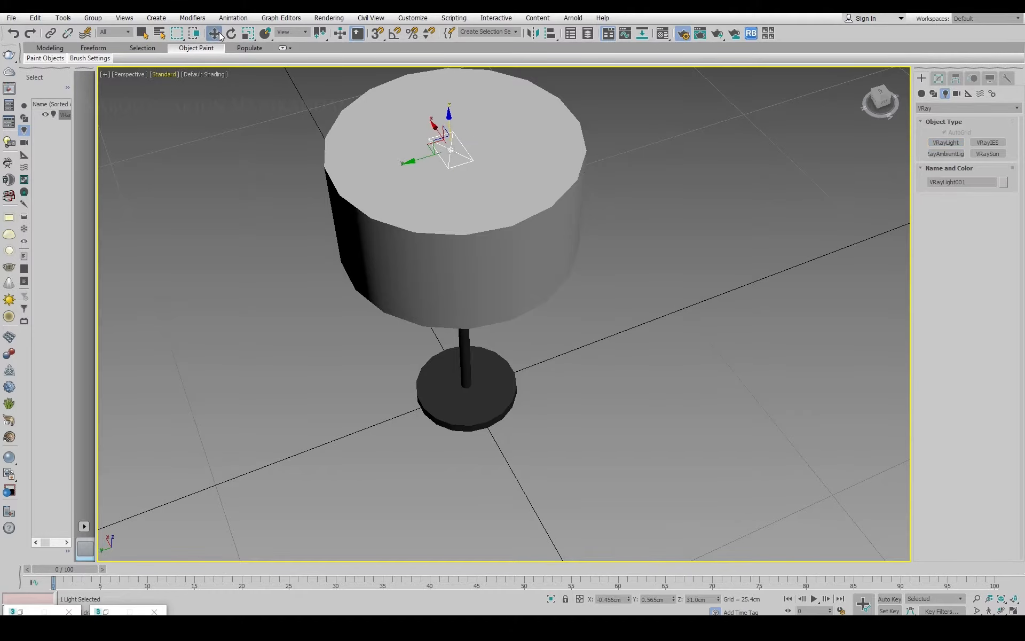
middle_click_drag(506, 274, 384, 247, "alt")
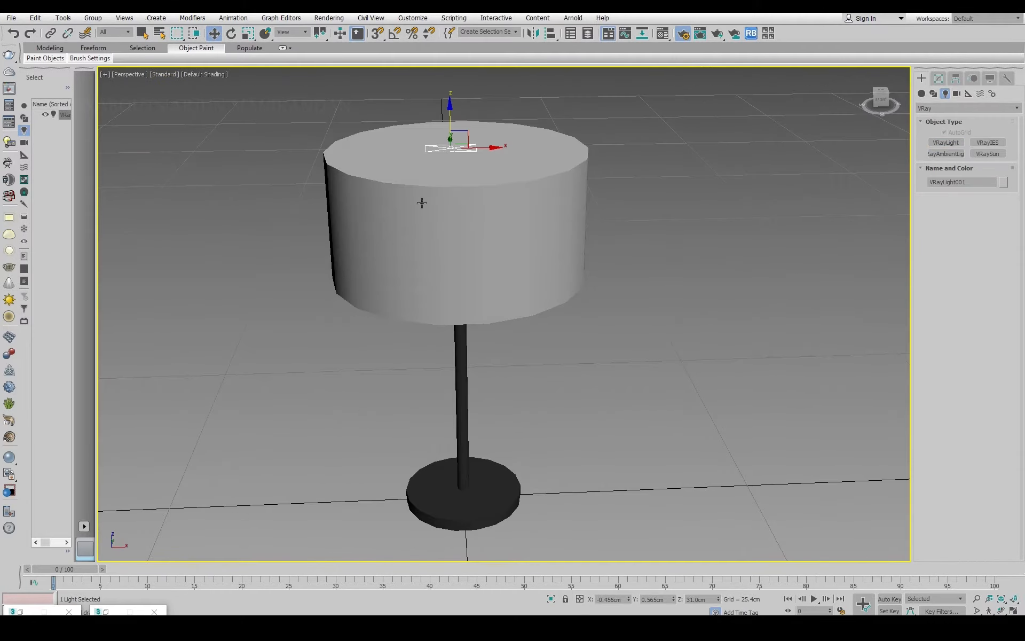
left_click_drag(449, 113, 450, 138)
mouse_move(459, 265)
middle_mouse_down("alt")
mouse_move(513, 197)
mouse_move(463, 229)
mouse_move(451, 255)
middle_mouse_up("alt")
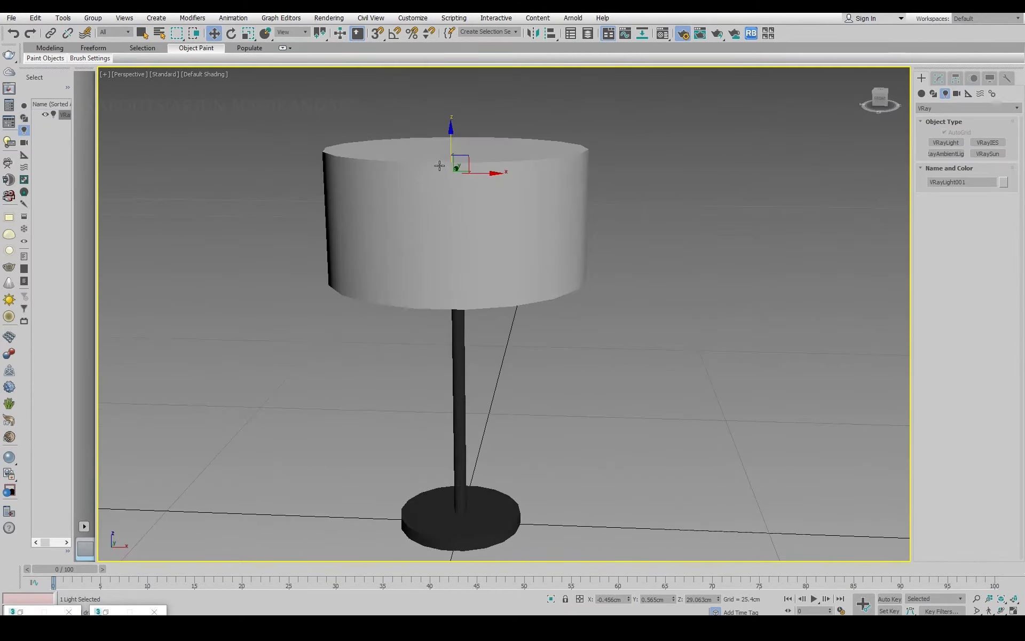
left_click_drag(449, 138, 451, 183)
middle_click_drag(482, 298, 499, 283, "alt")
left_click_drag(481, 217, 486, 218)
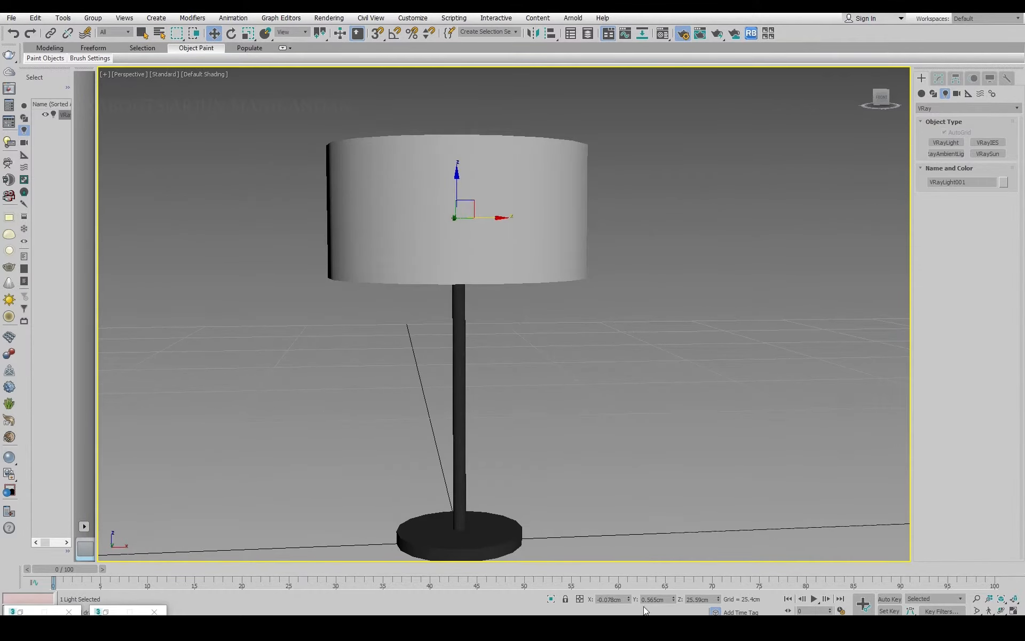
Centre the light at X 0 cm and Y 0 cm and start a test render.
right_click(628, 598)
right_click(673, 599)
middle_click_drag(431, 300, 575, 332, "alt")
middle_click_drag(495, 383, 508, 353, "alt")
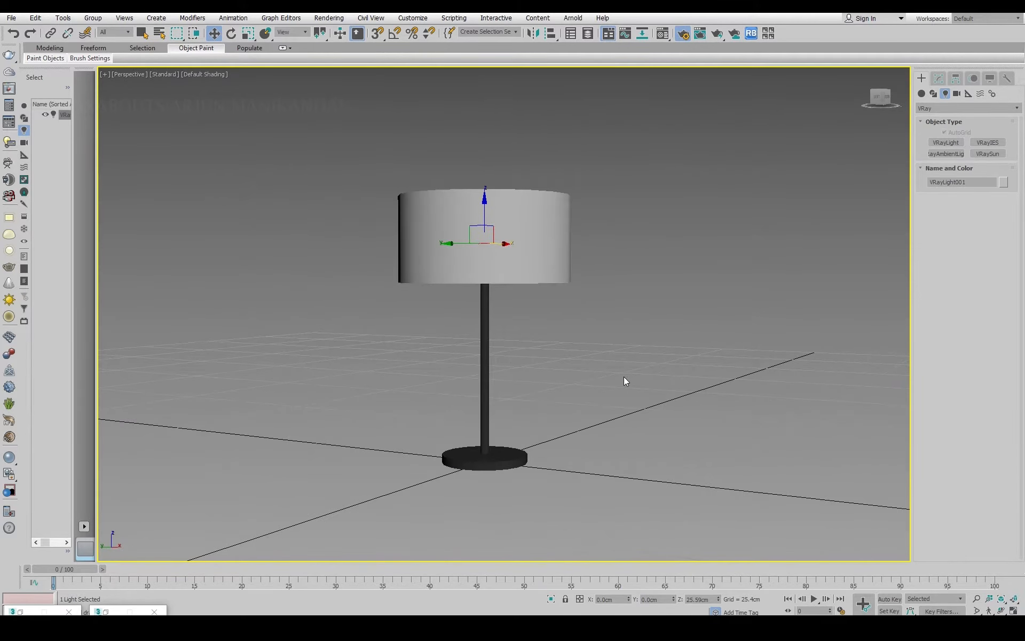
key("shift+q")
Create a large box that encloses the whole lamp as a room.
left_click(921, 93)
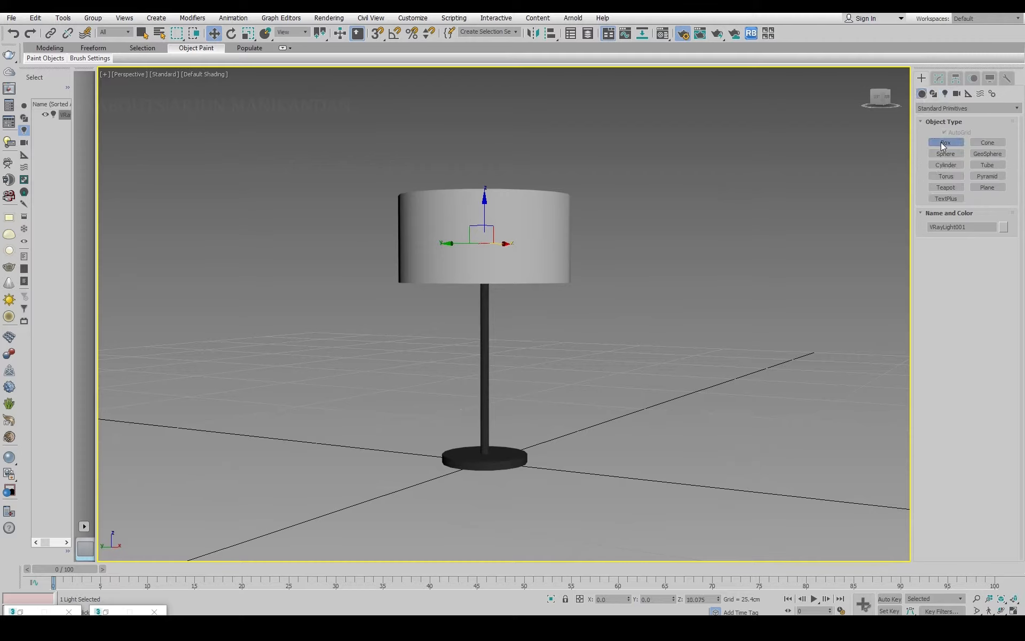
left_click(942, 142)
scroll(656, 317, "down", 5)
scroll(656, 317, "down", 3)
Add a Shell modifier to the enclosing box.
left_click(939, 78)
left_click(968, 111)
key("s")
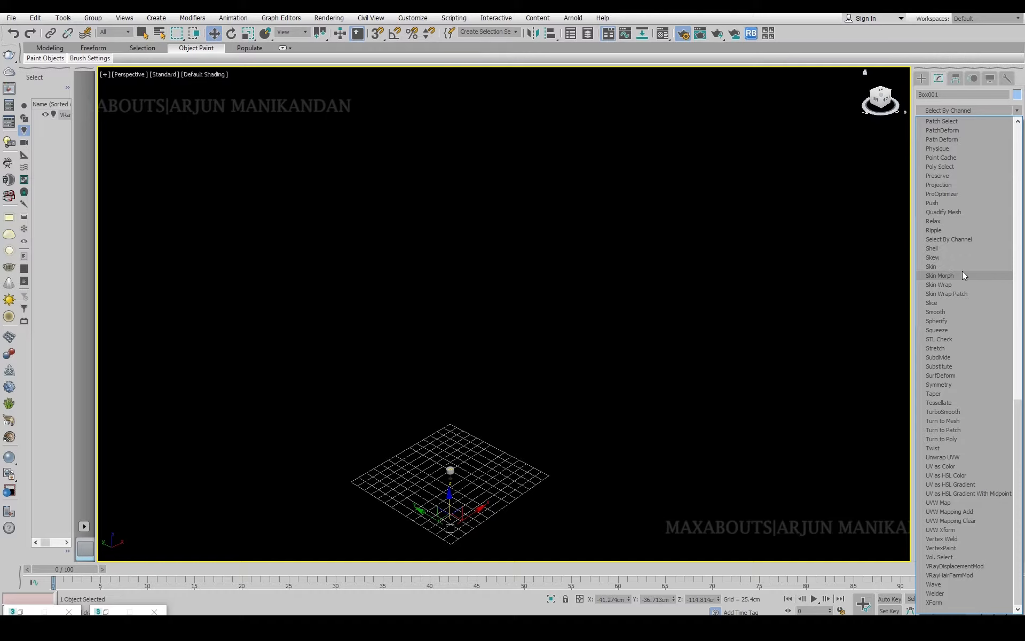
left_click(949, 250)
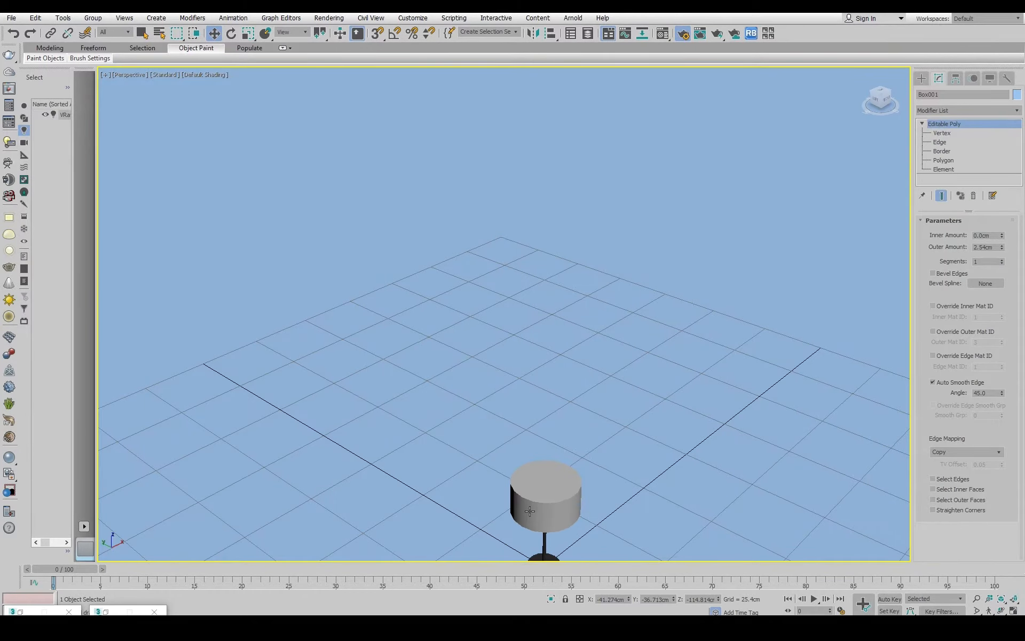
Select the enclosing box and assign it the 24 - Default material as a VRayMtl.
left_click(530, 511)
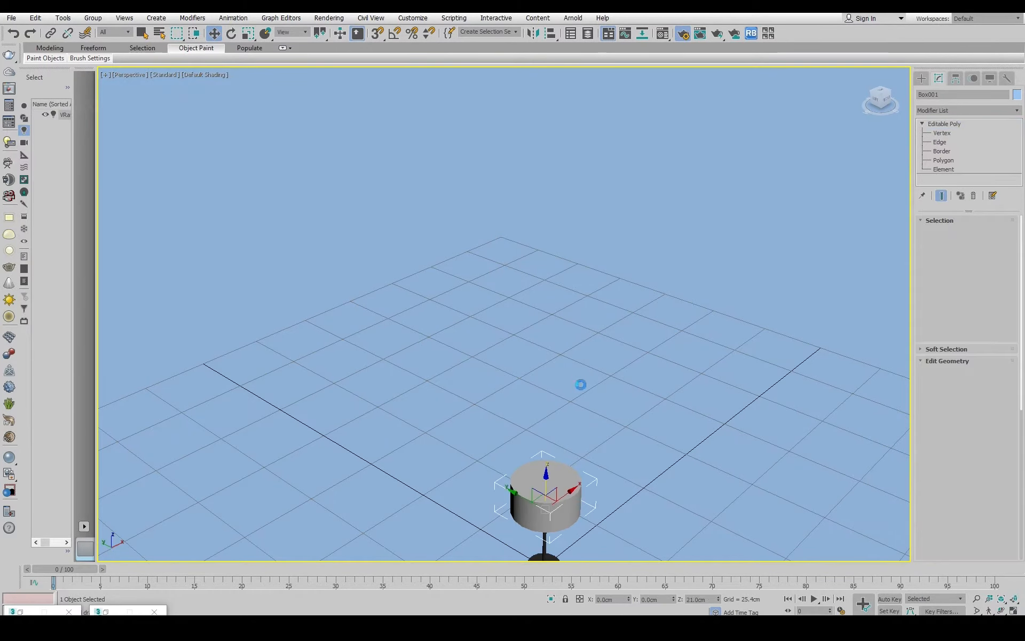
key("z")
scroll(594, 414, "down", 8)
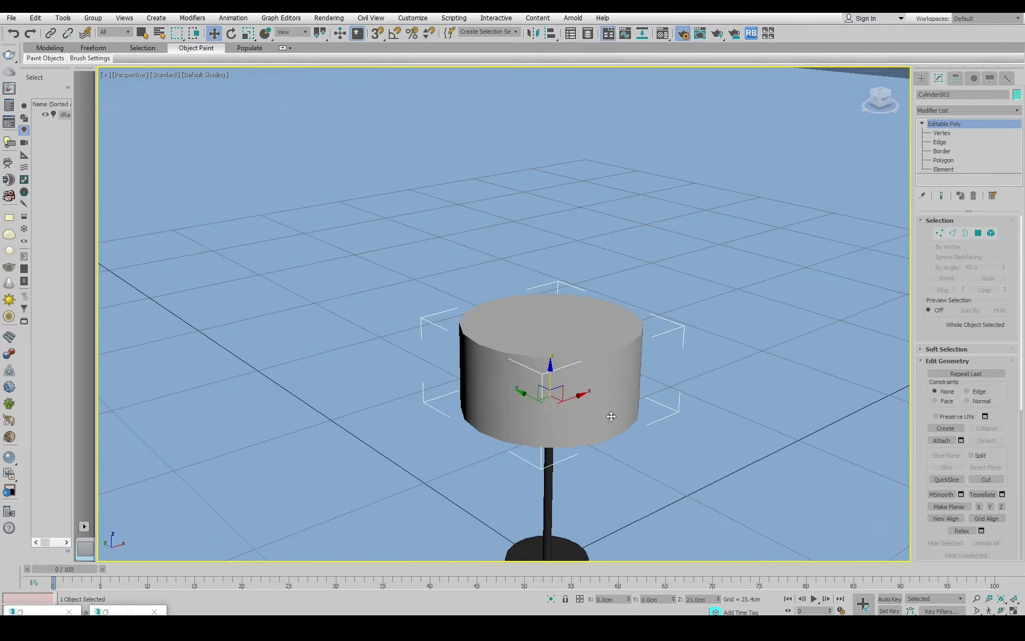
middle_click_drag(622, 404, 497, 352)
scroll(498, 359, "down", 4)
left_click(691, 231)
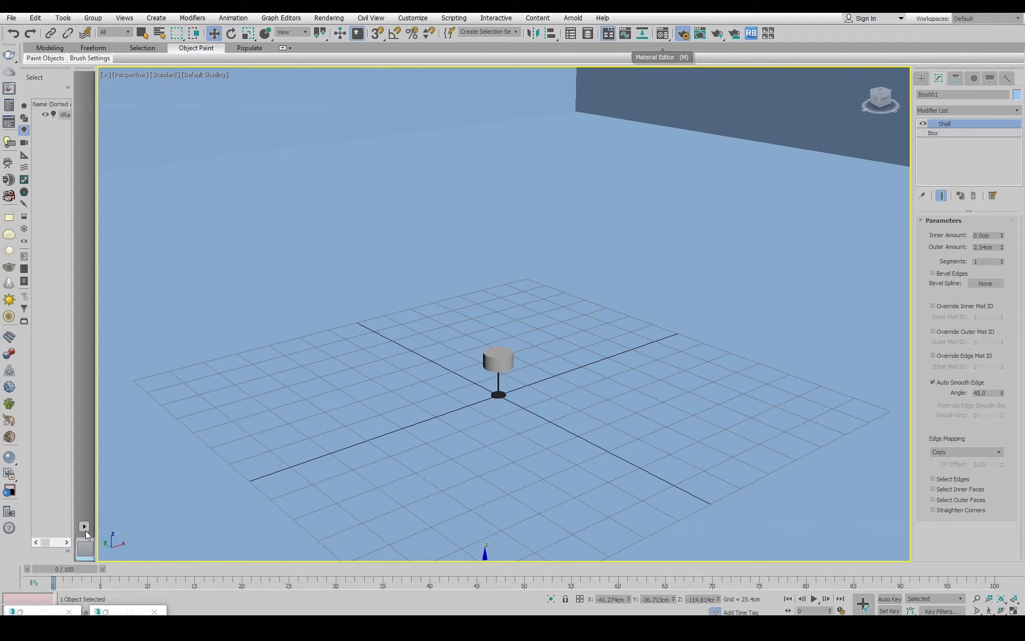
left_click(662, 35)
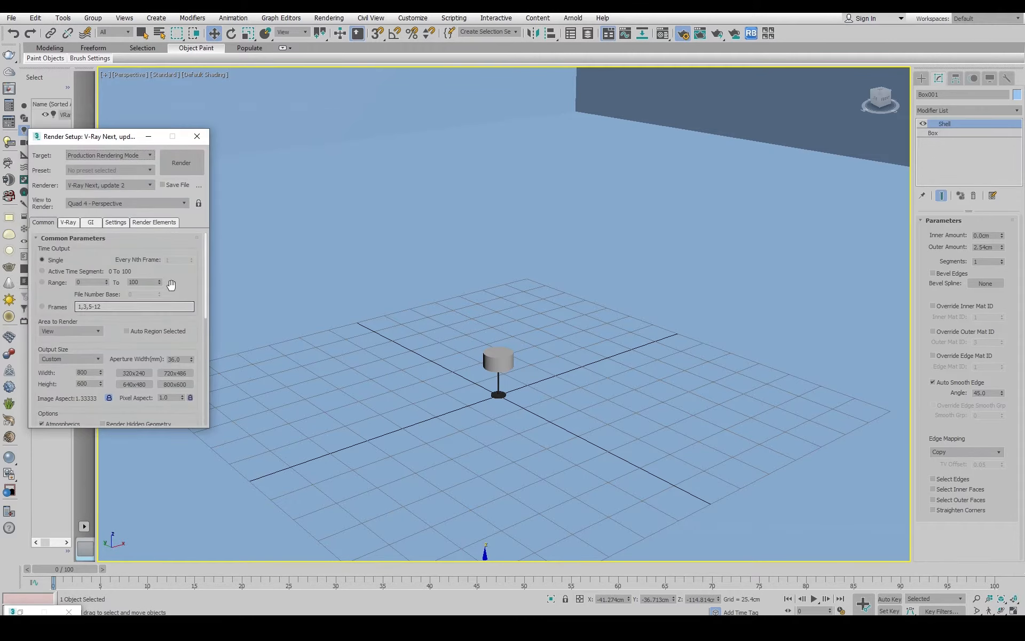
key("m")
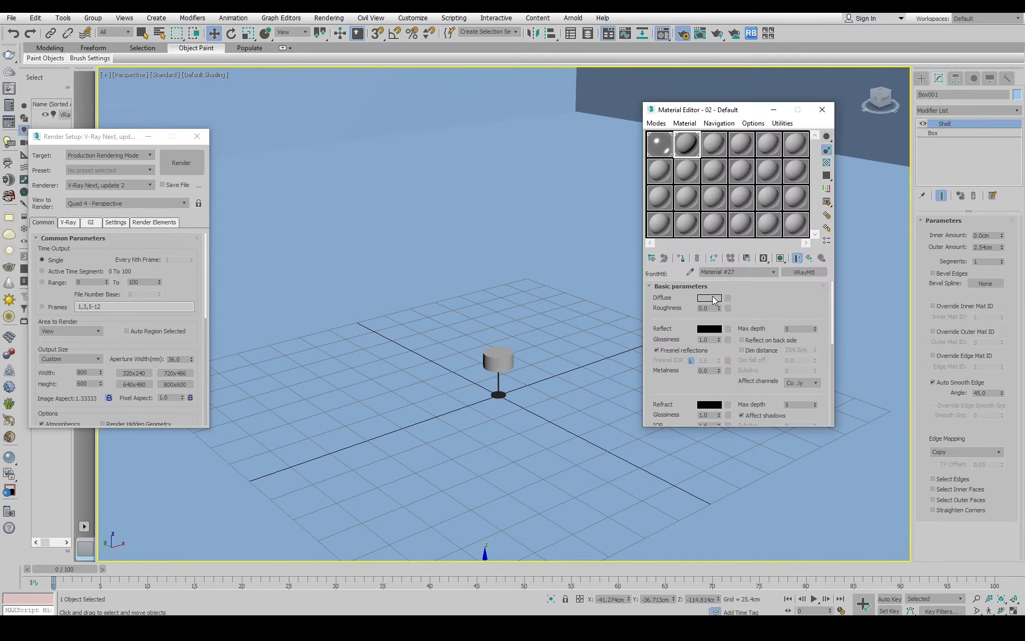
left_click_drag(711, 113, 801, 86)
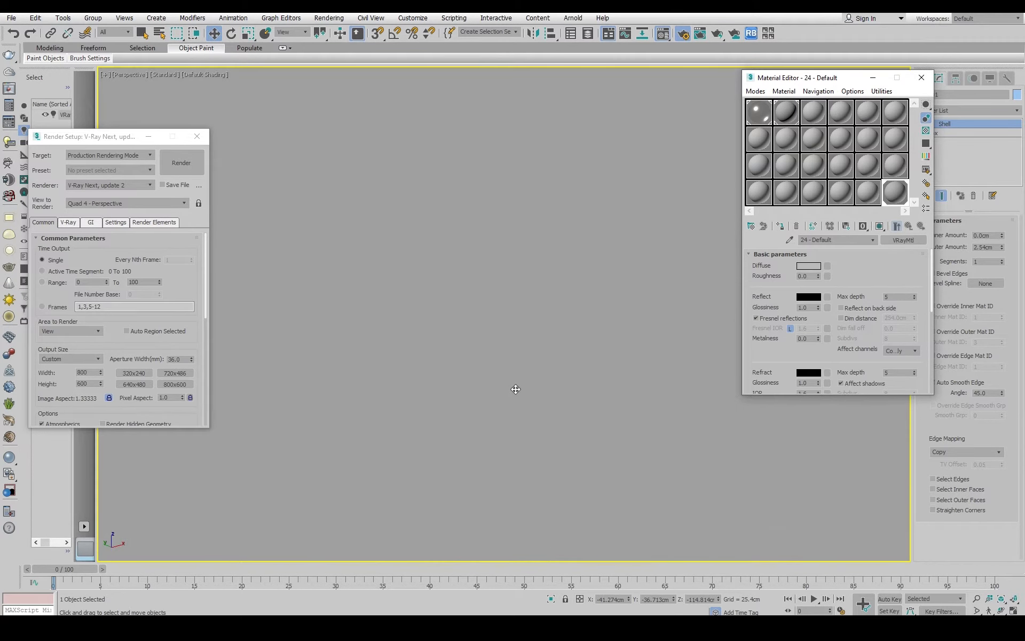
Select and frame the lampshade, check the light's position in wireframe display, and render the perspective view.
left_click(451, 335)
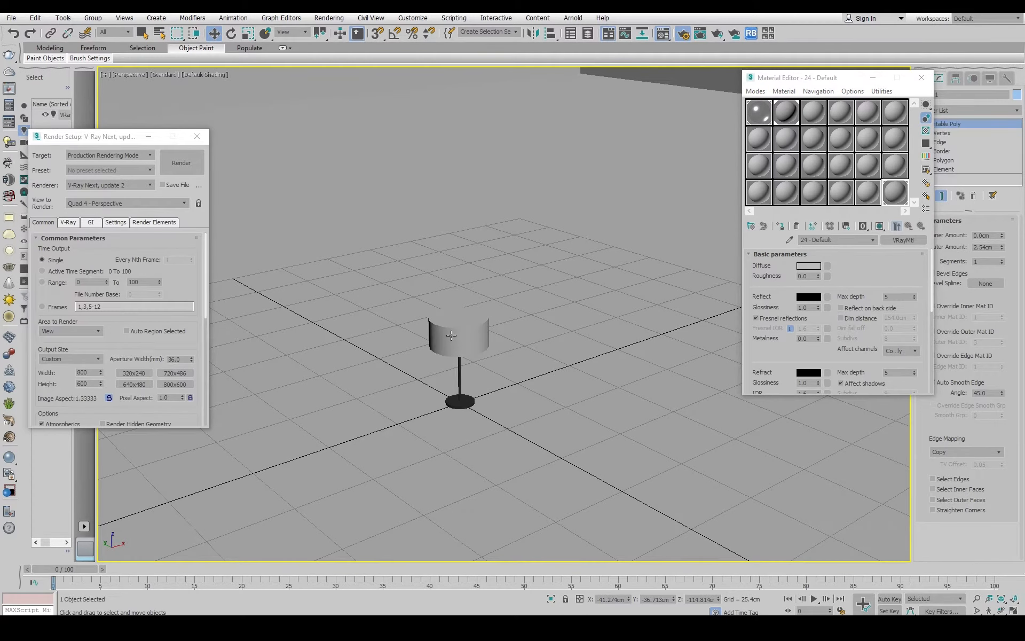
key("z")
middle_click_drag(523, 438, 531, 392, "alt")
scroll(553, 403, "down", 5)
mouse_move(579, 420)
middle_mouse_down()
mouse_move(577, 394)
mouse_move(573, 408)
middle_mouse_up()
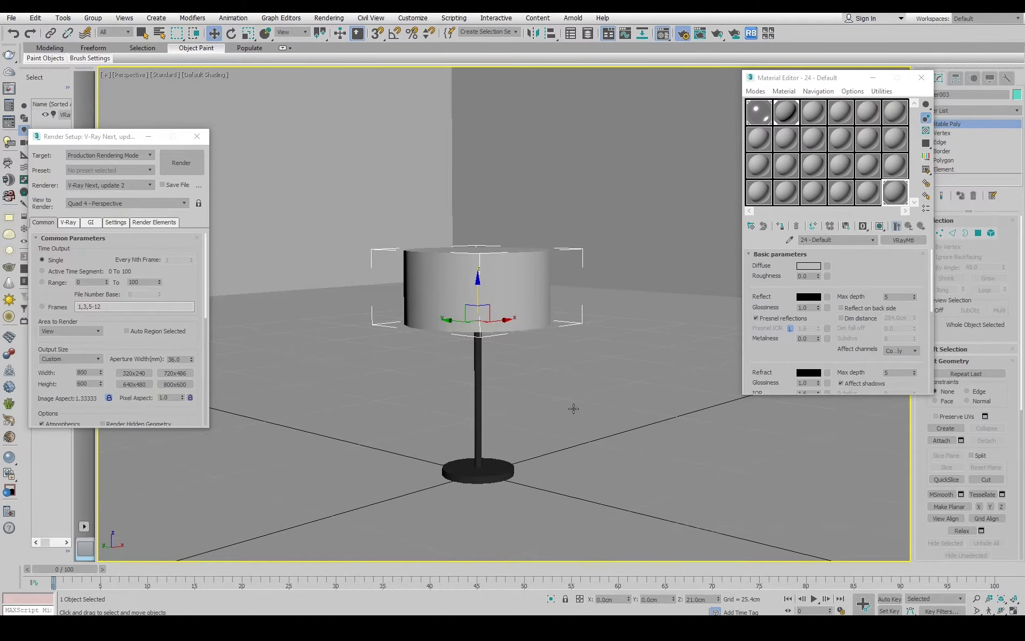
key("F3")
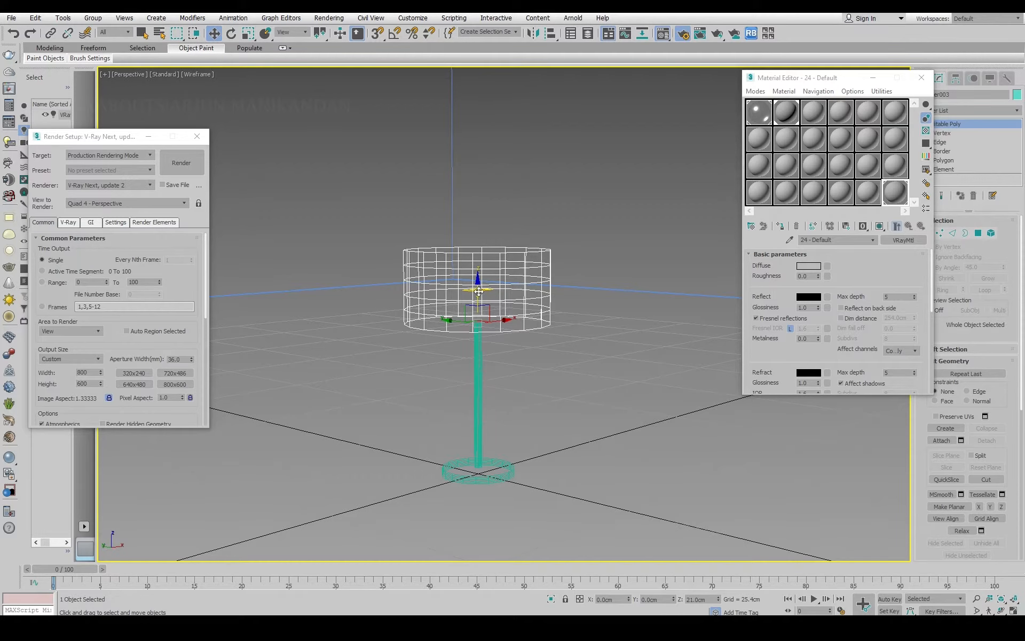
key("F3")
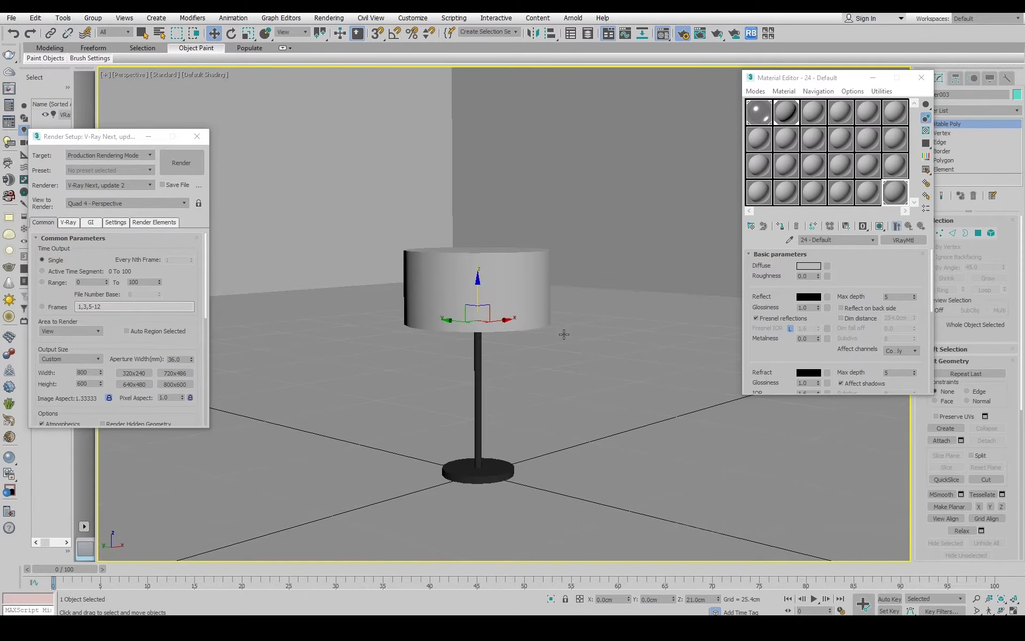
left_click(715, 40)
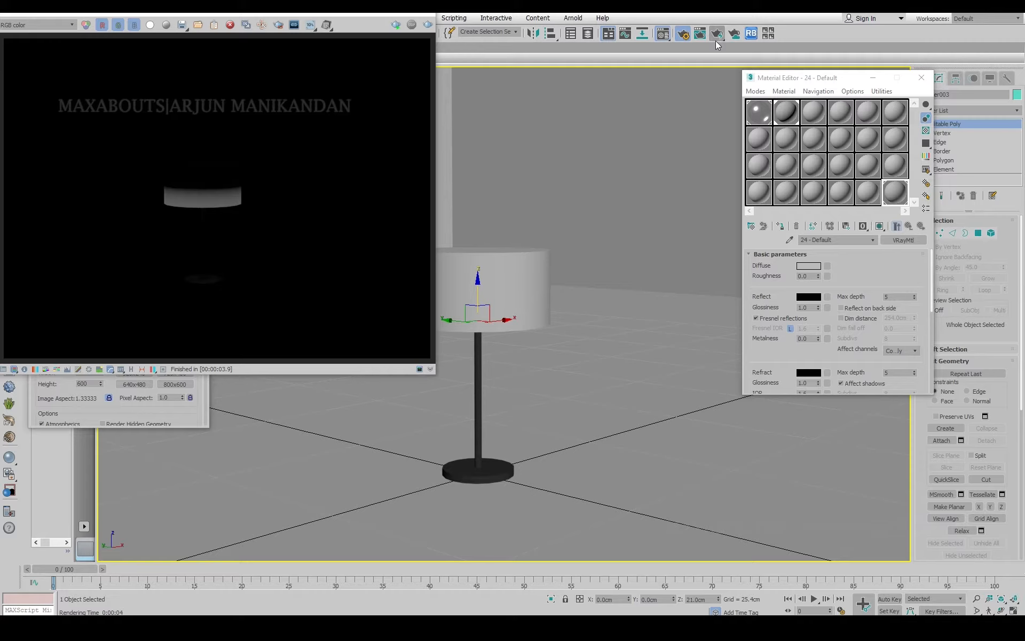
Inspect the light's position inside the lampshade in wireframe against the render, and close the render window.
left_click_drag(330, 16, 947, 108)
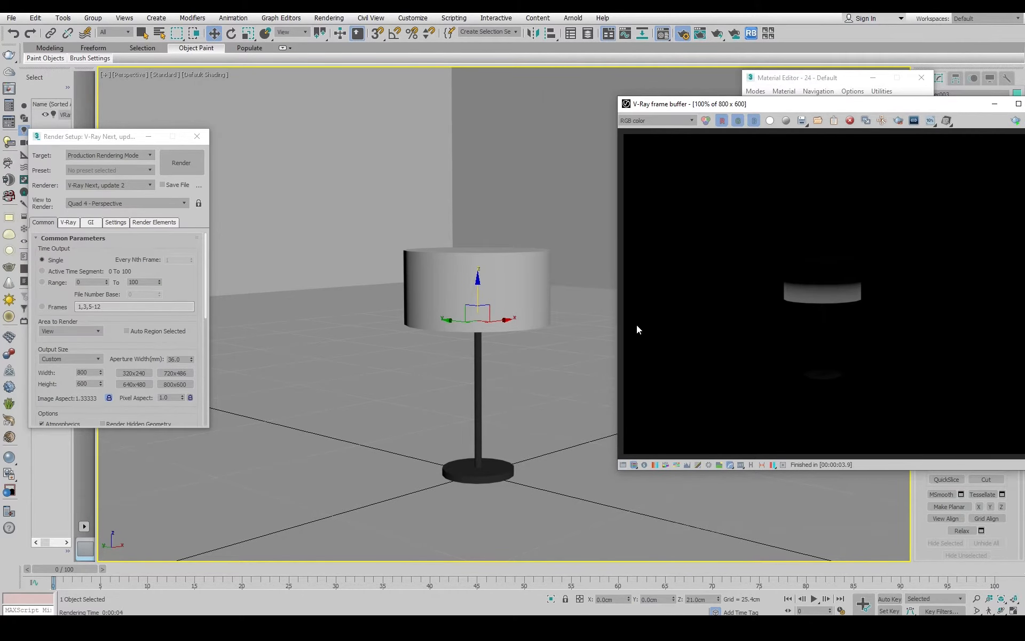
left_click(498, 295)
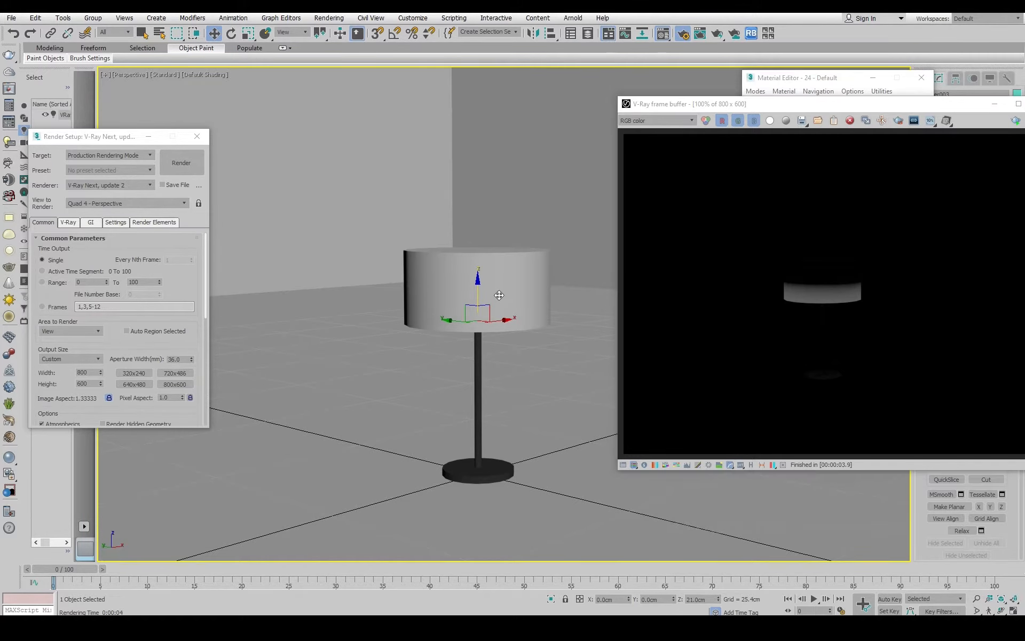
key("F3")
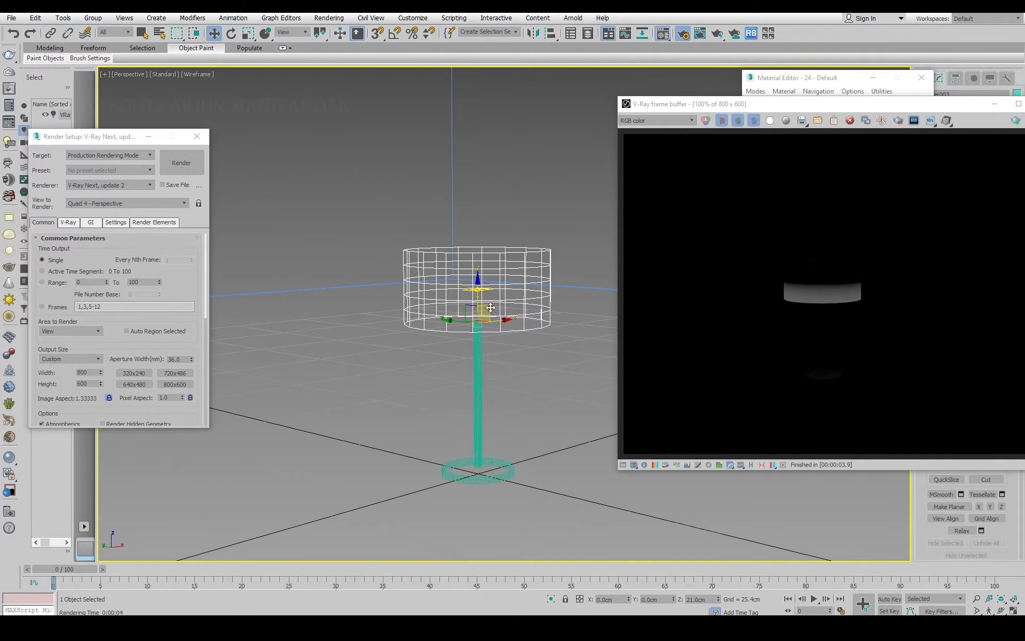
middle_click_drag(411, 356, 459, 308, "alt")
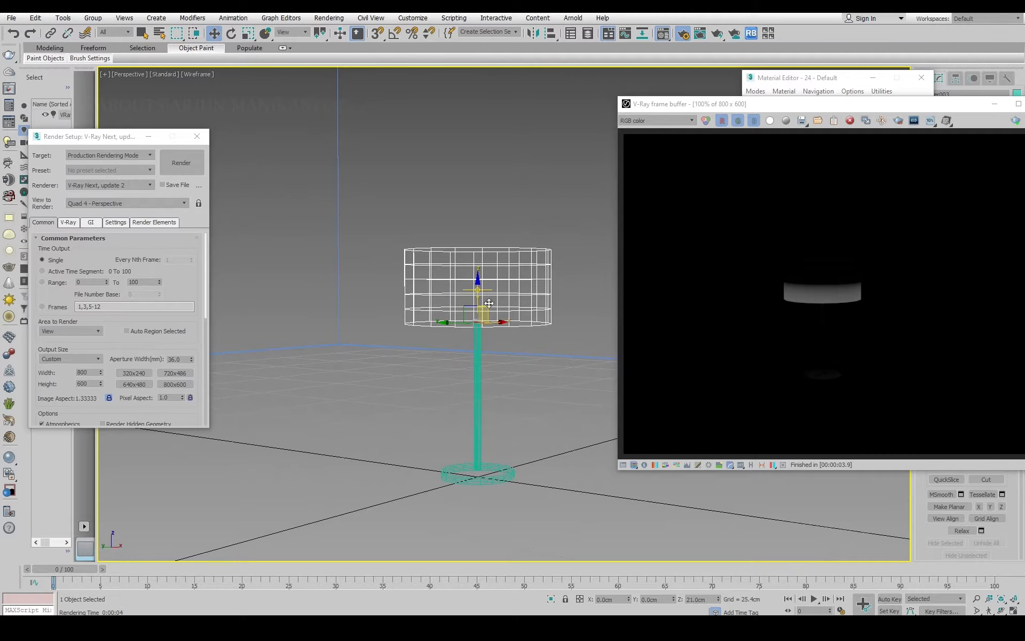
key("F3")
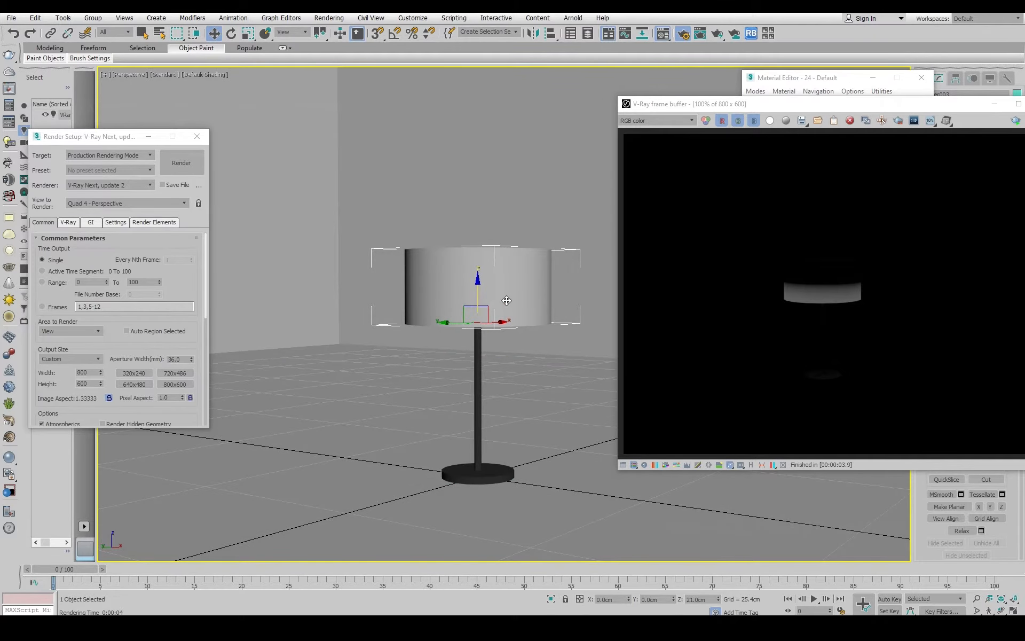
left_click_drag(874, 107, 460, 162)
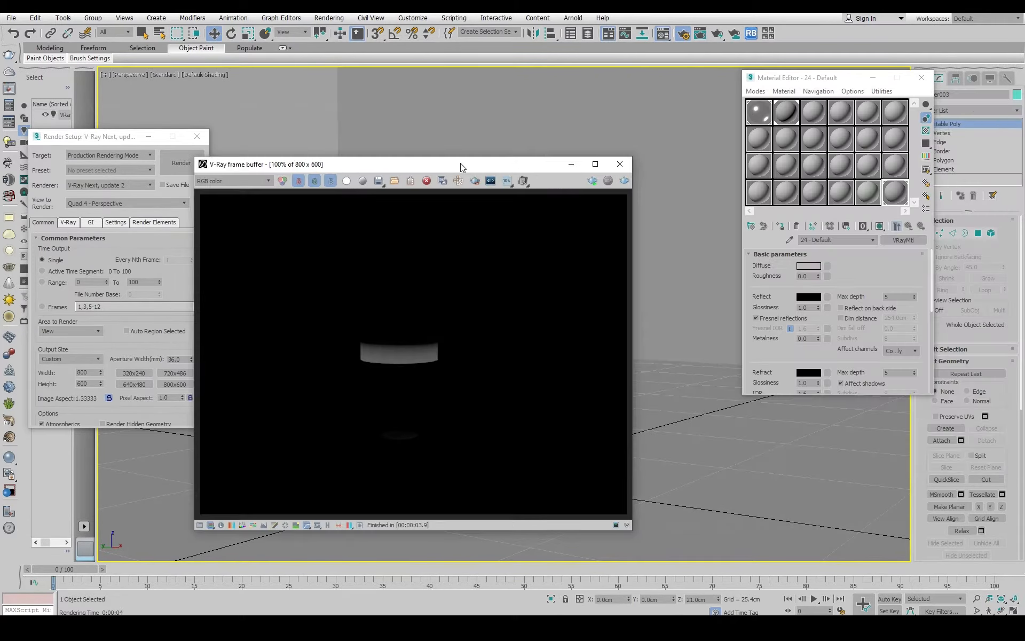
left_click(619, 165)
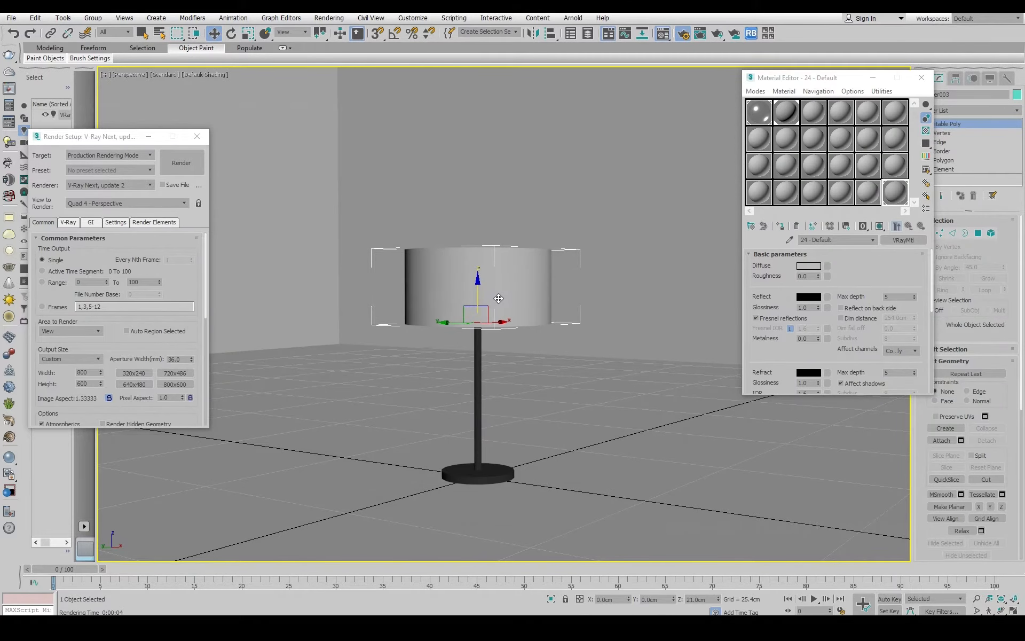
Select the V-Ray light in wireframe display and raise it inside the lampshade to a height of about 28.3 cm.
key("F3")
key("F3")
key("F3")
scroll(487, 289, "up", 5)
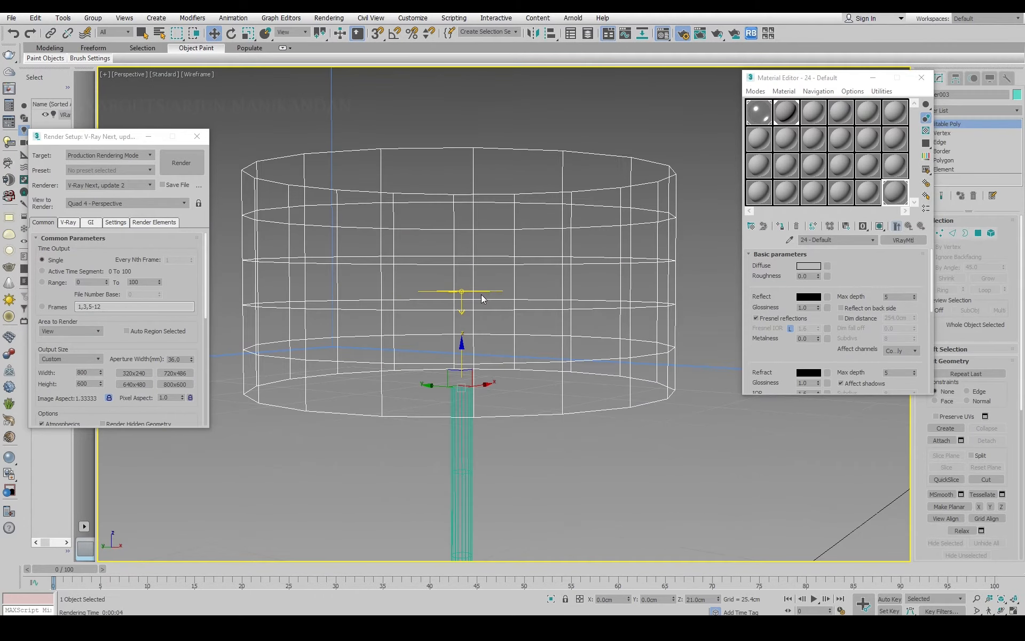
left_click(483, 291)
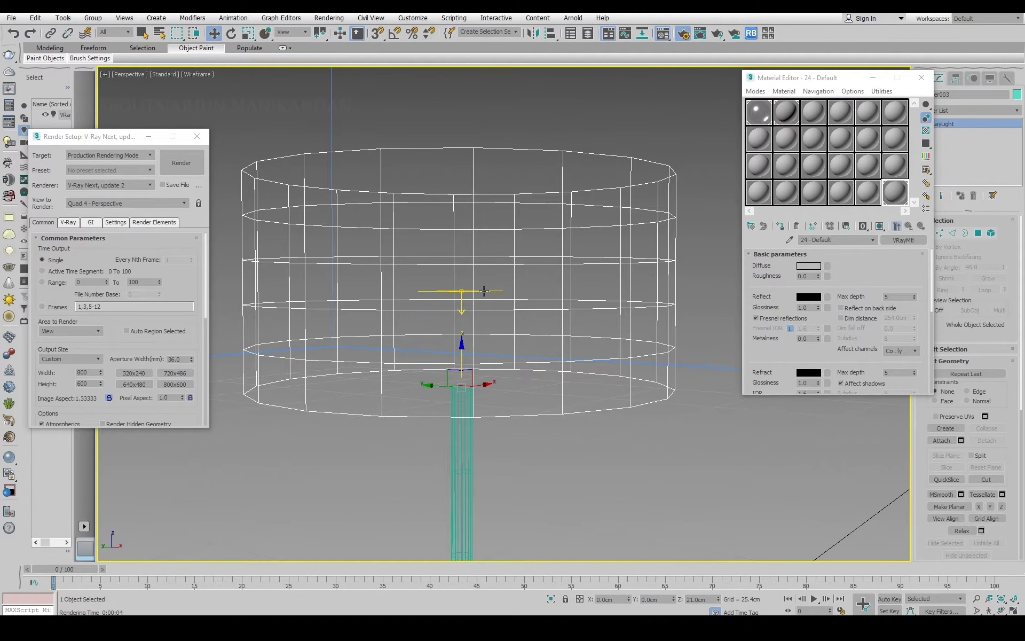
scroll(484, 291, "down", 5)
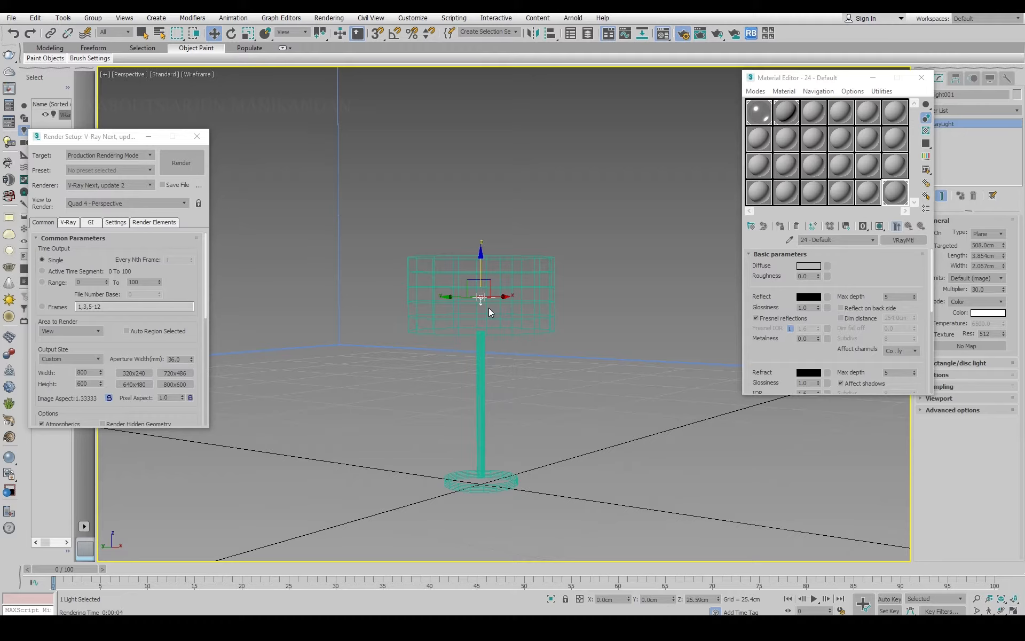
left_click_drag(487, 264, 489, 243)
Change the light's type to Sphere, lower it to about 27.4 cm, and reduce its radius to about 1.42 cm.
left_click(991, 234)
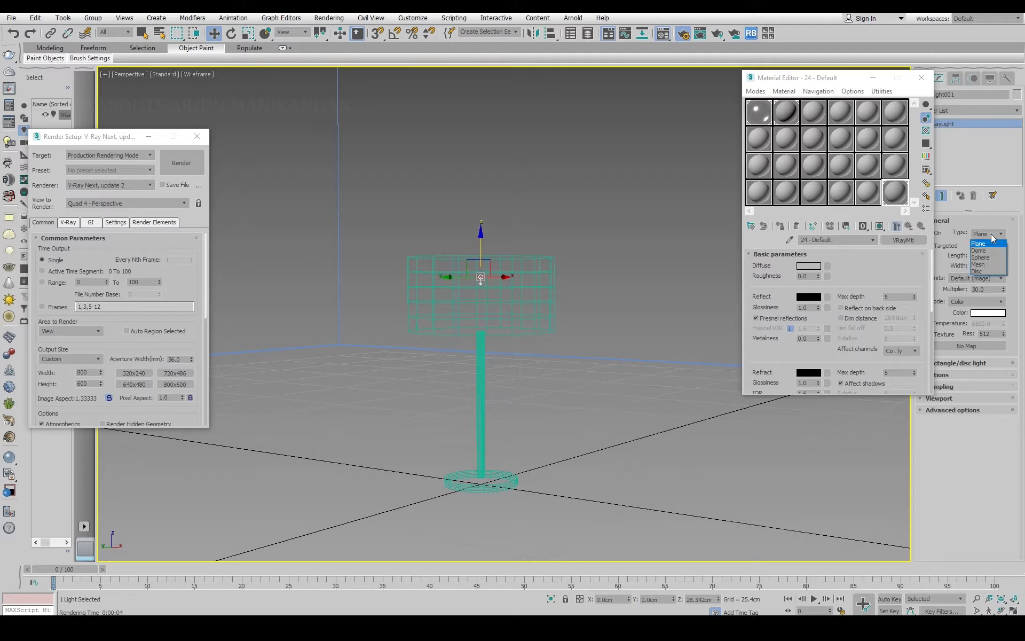
left_click(985, 254)
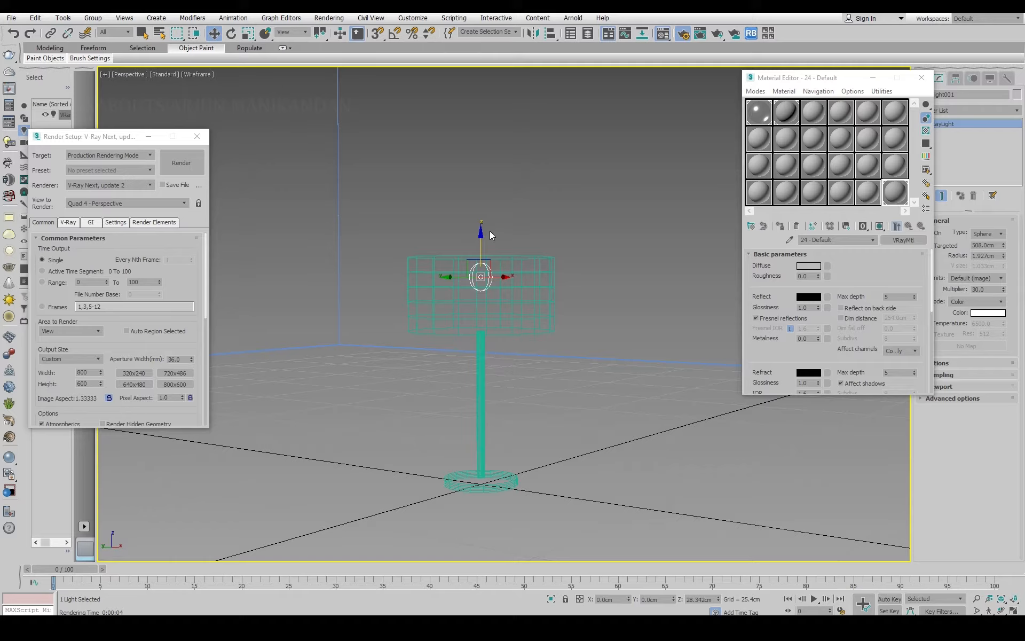
left_click_drag(482, 234, 485, 242)
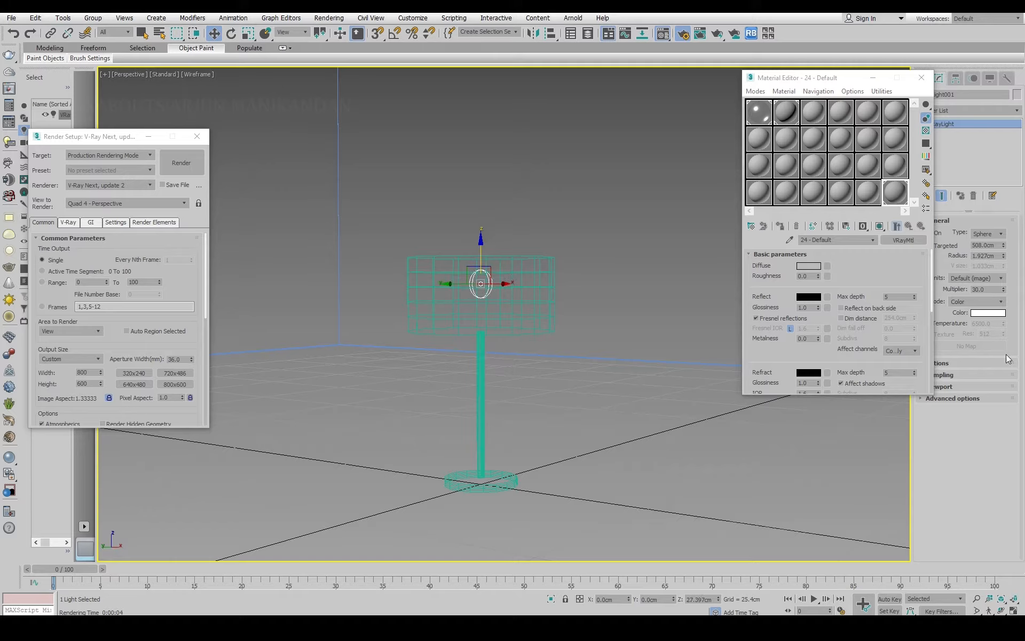
left_click_drag(1005, 258, 1013, 274)
Set the sphere light's colour to a pale warm orange, about RGB 231, 185, 148.
left_click(989, 313)
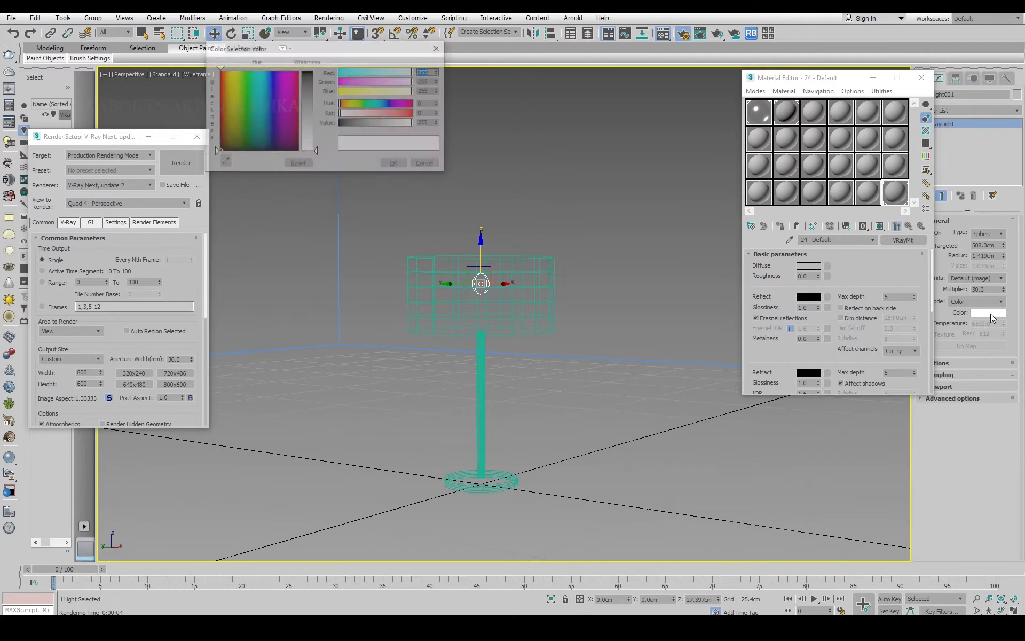
left_click(224, 89)
left_click_drag(316, 124, 314, 117)
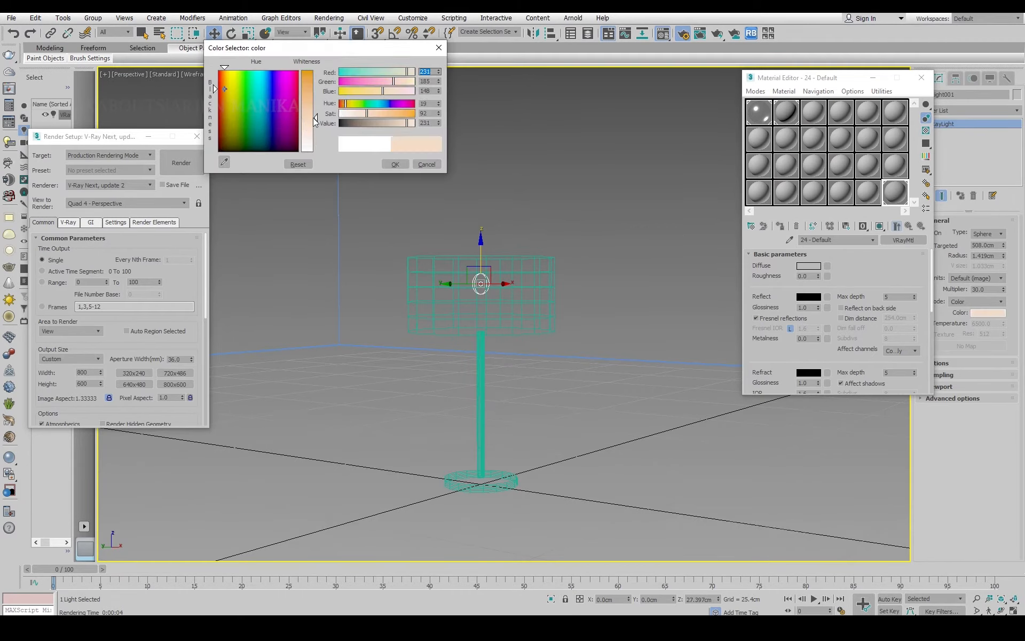
left_click(393, 164)
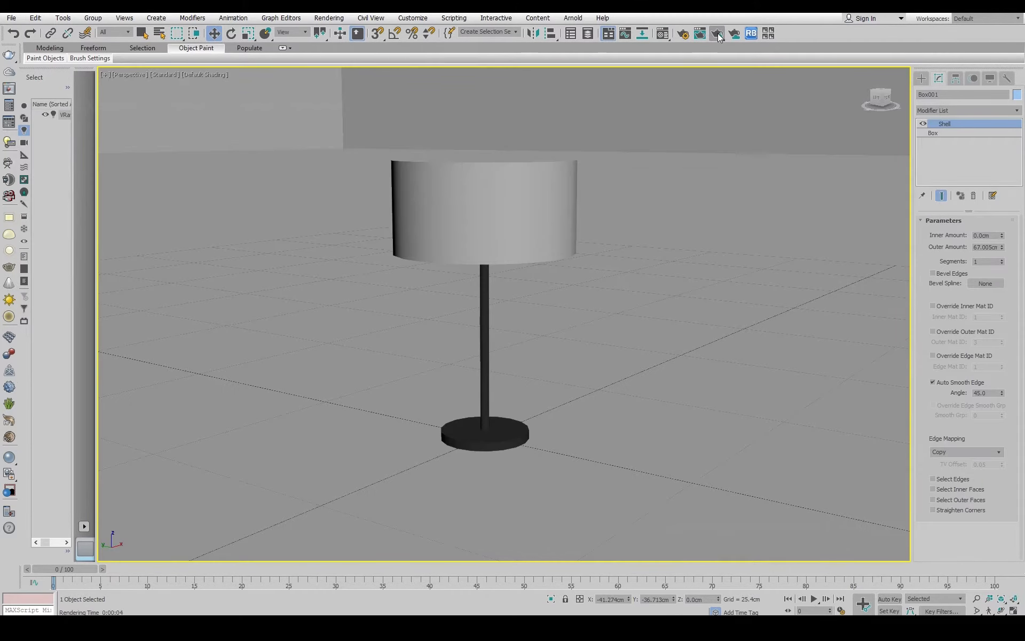
Render the perspective view, select the lampshade, and render again from farther away, closing the render window each time.
left_click(718, 33)
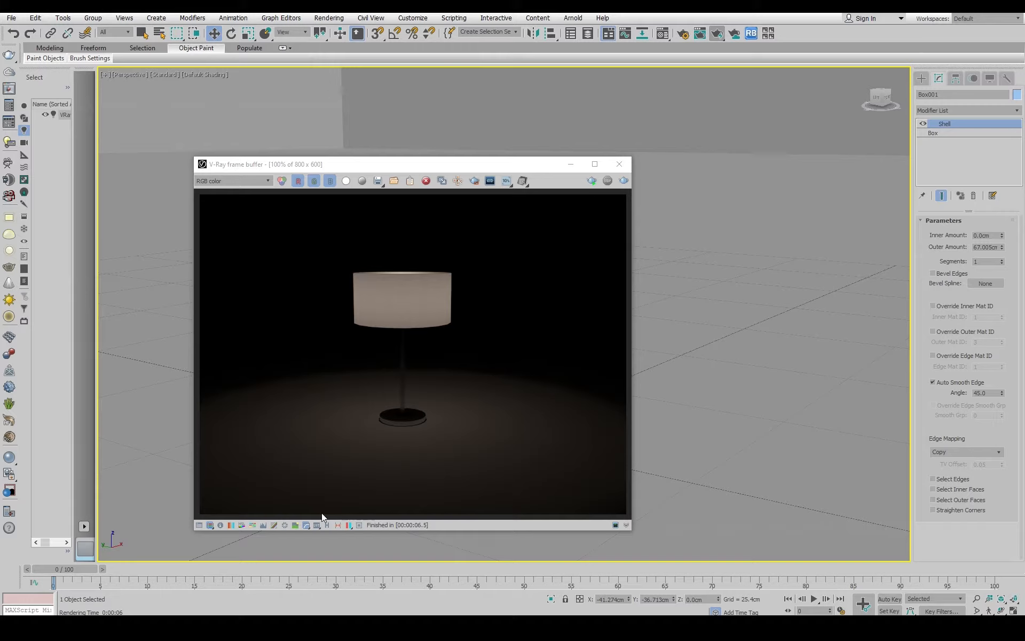
left_click(619, 165)
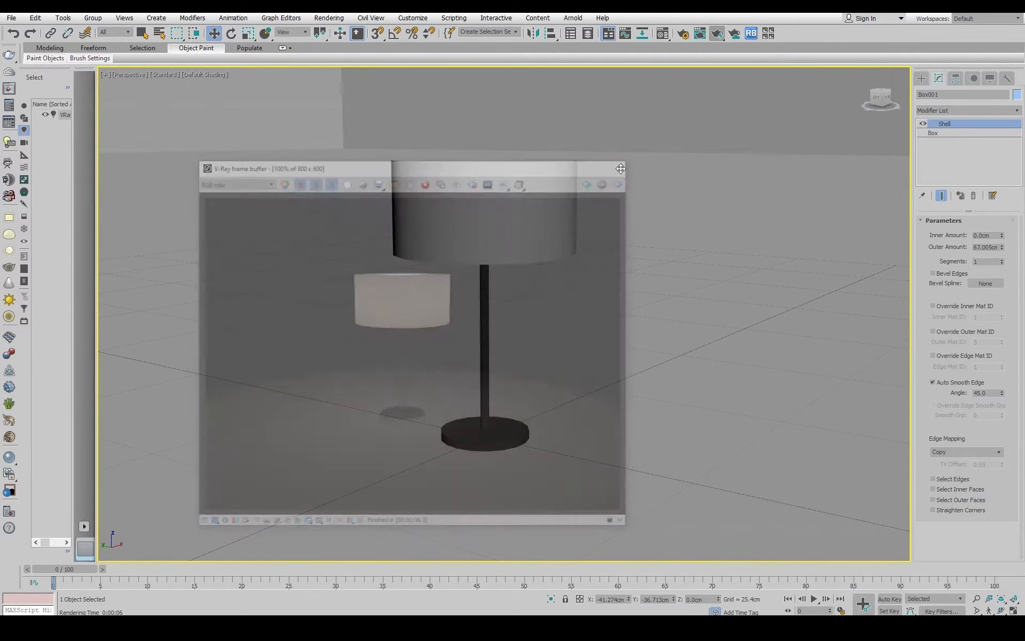
left_click(502, 193)
scroll(525, 344, "down", 8)
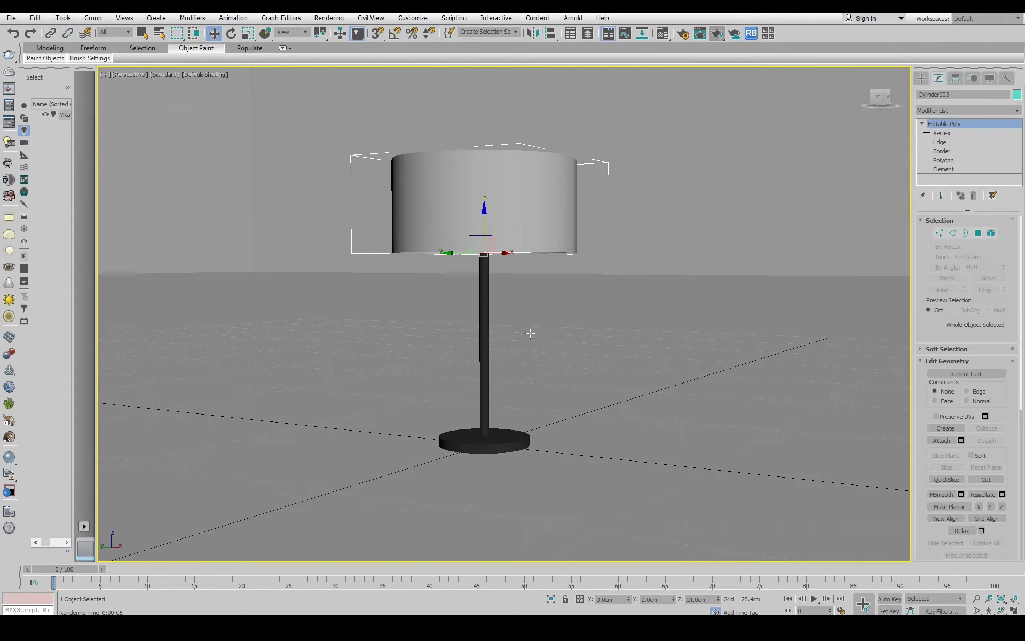
left_click(720, 34)
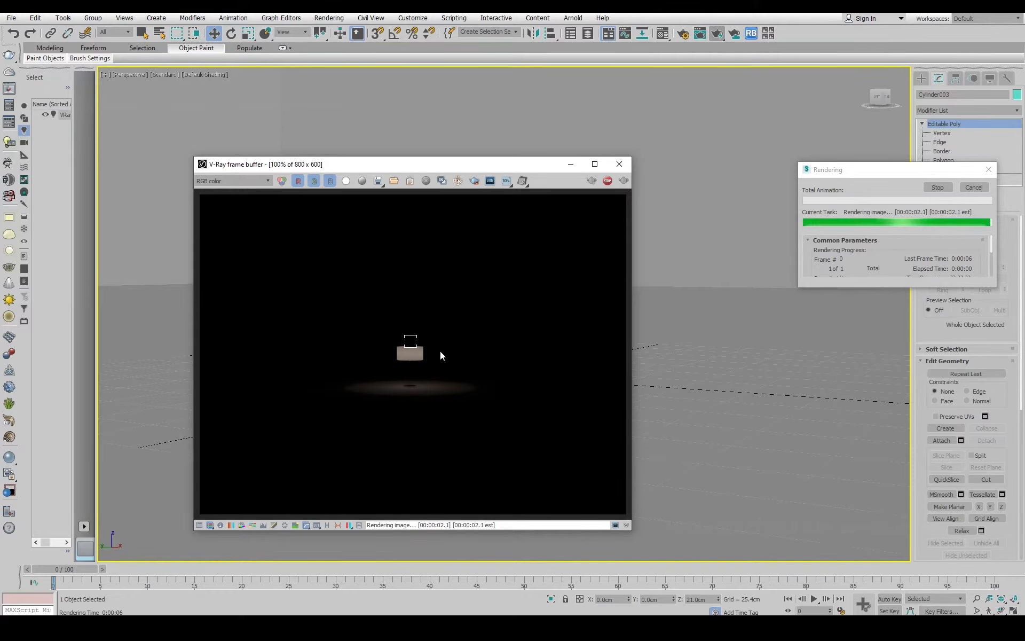
left_click(619, 164)
Reduce the sphere light's radius to 1.8 cm, viewing it in wireframe inside the lampshade.
scroll(613, 375, "up", 4)
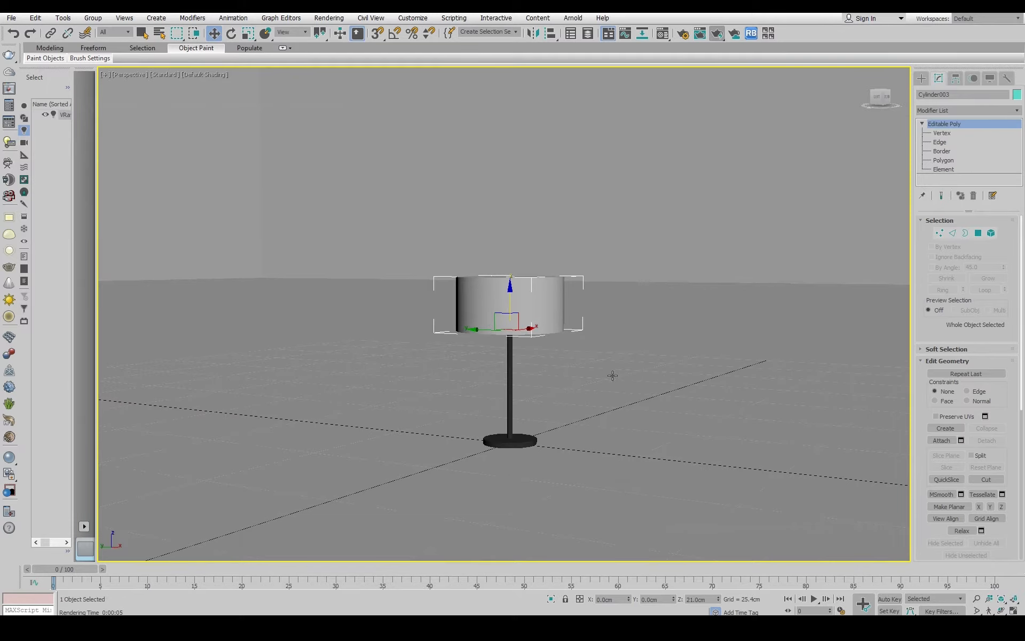
middle_click_drag(571, 382, 553, 392, "alt")
key("F3")
scroll(507, 296, "up", 6)
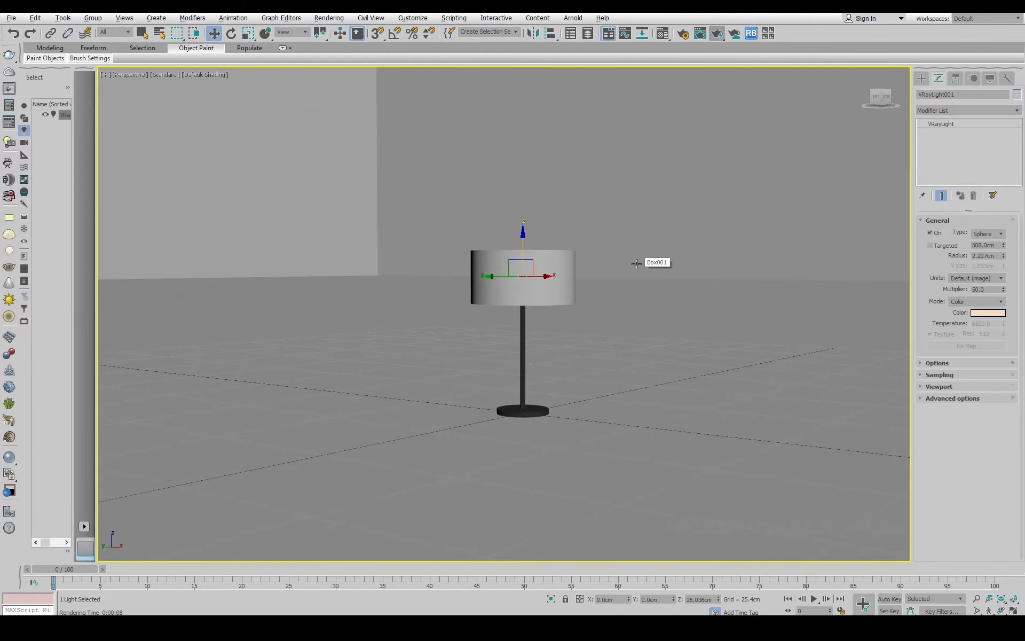
key("F3")
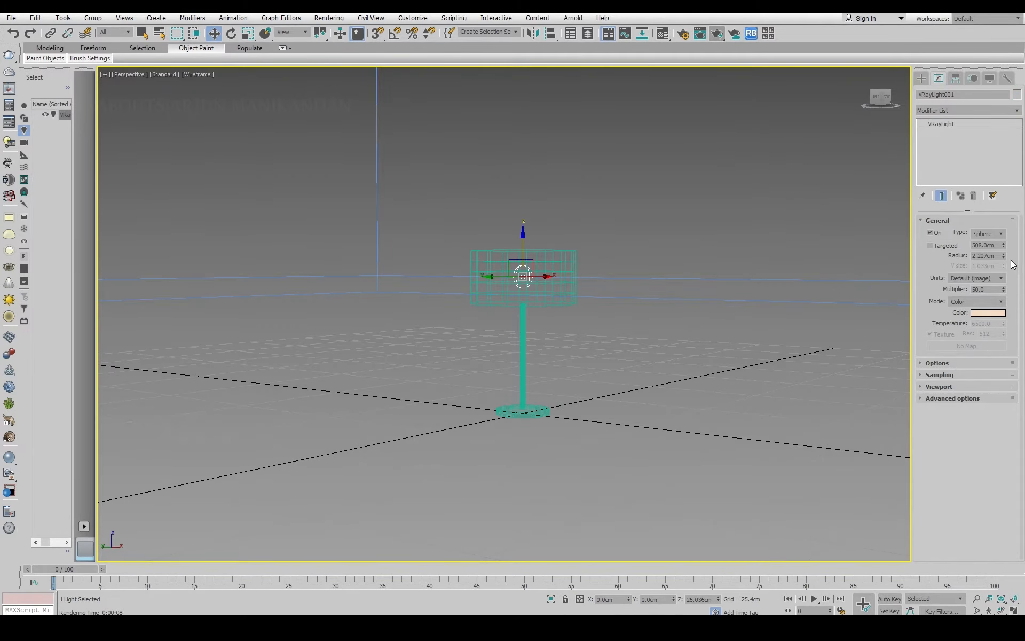
left_click_drag(1006, 258, 1005, 267)
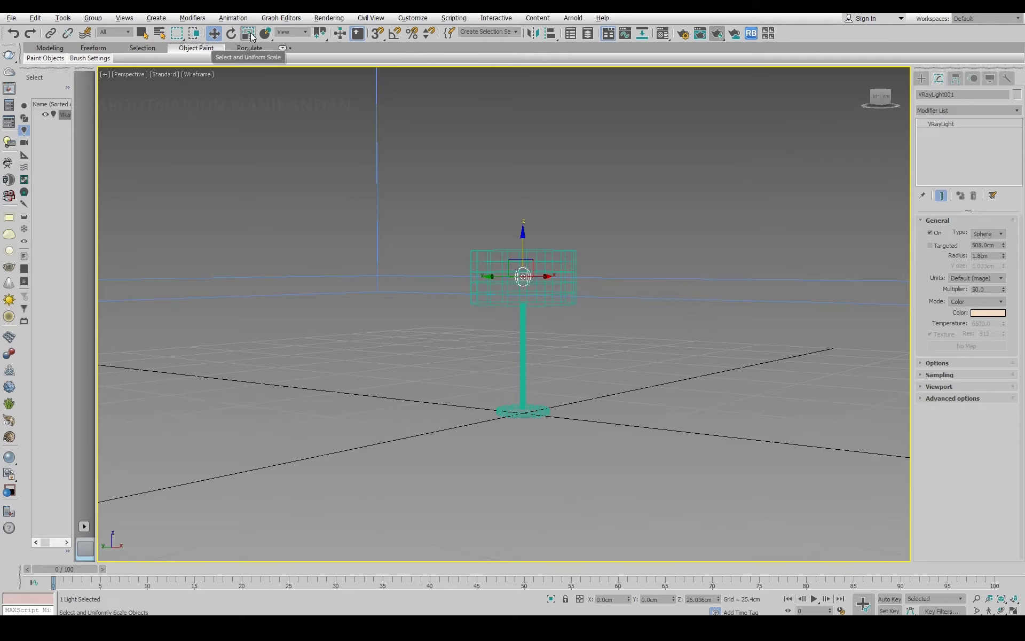
Squash the sphere light to about 219% in X and Y and 46% in Z, and raise it to about 27.9 cm.
left_click_drag(251, 36, 249, 84)
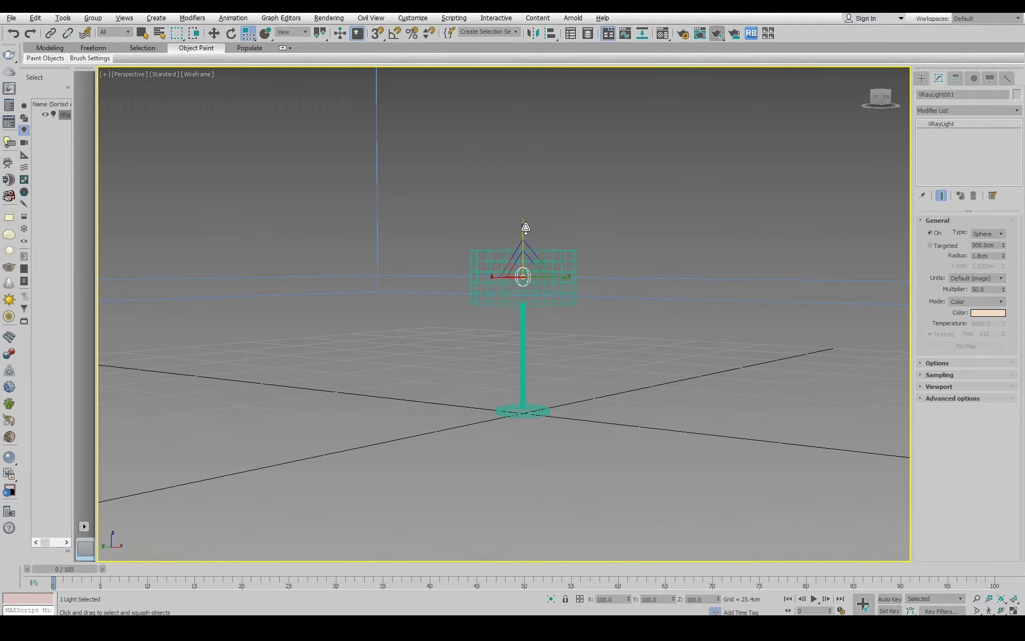
left_click_drag(526, 229, 554, 276)
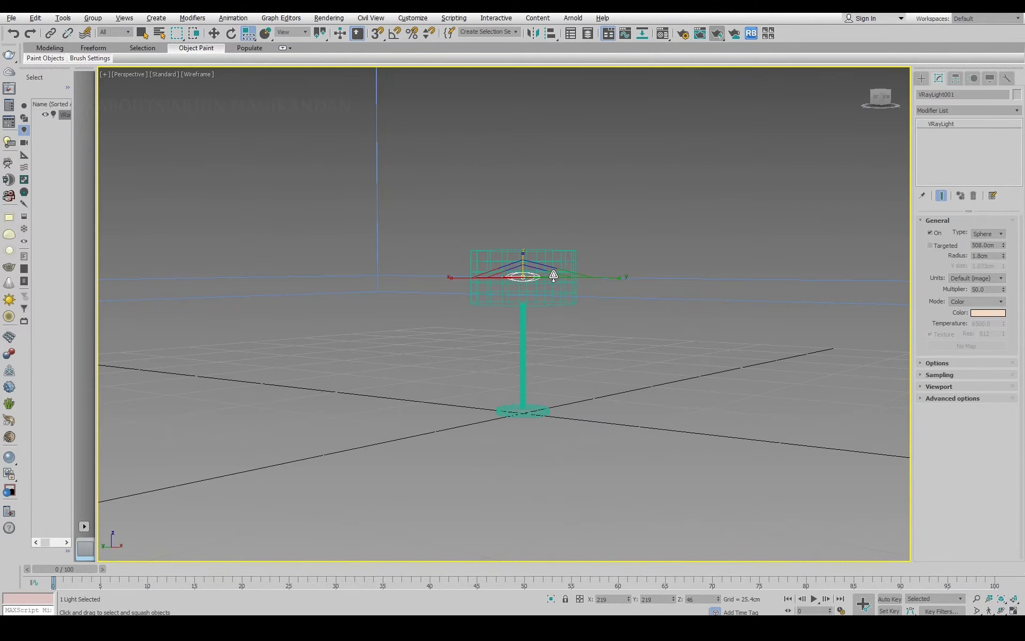
middle_click_drag(554, 275, 402, 276, "alt")
left_click(214, 33)
left_click_drag(525, 247, 524, 237)
middle_click_drag(498, 301, 492, 286, "alt")
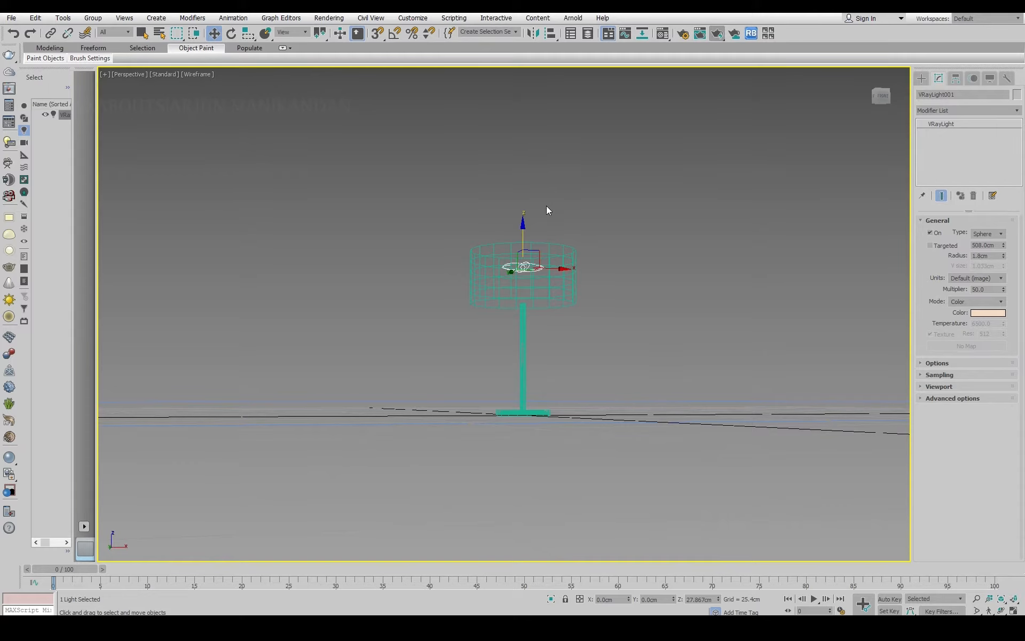
Return to shaded display, test-render the lamp with the flattened light, and close the render window.
key("F3")
middle_click_drag(604, 332, 594, 344, "alt")
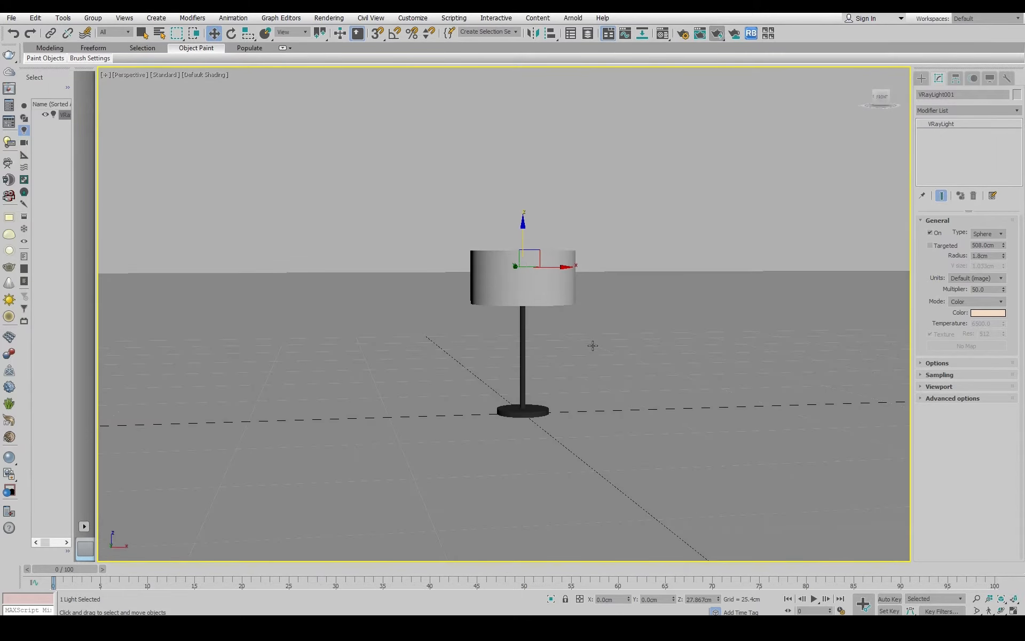
key("shift+q")
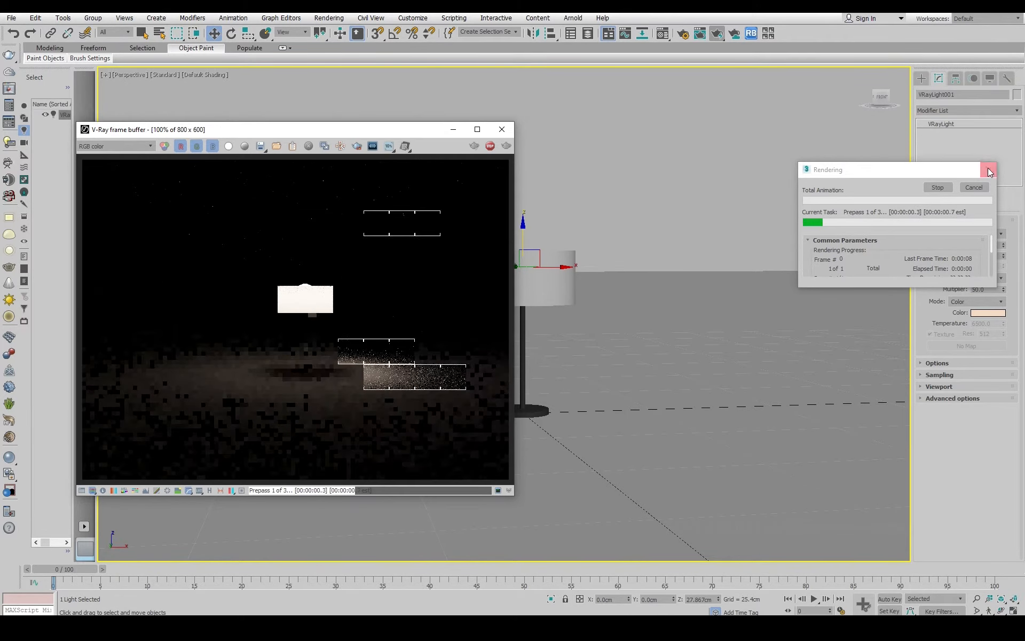
left_click(502, 129)
Set the light's multiplier to 10, render the perspective view, and close the render window.
left_click_drag(983, 290, 935, 290)
type("10")
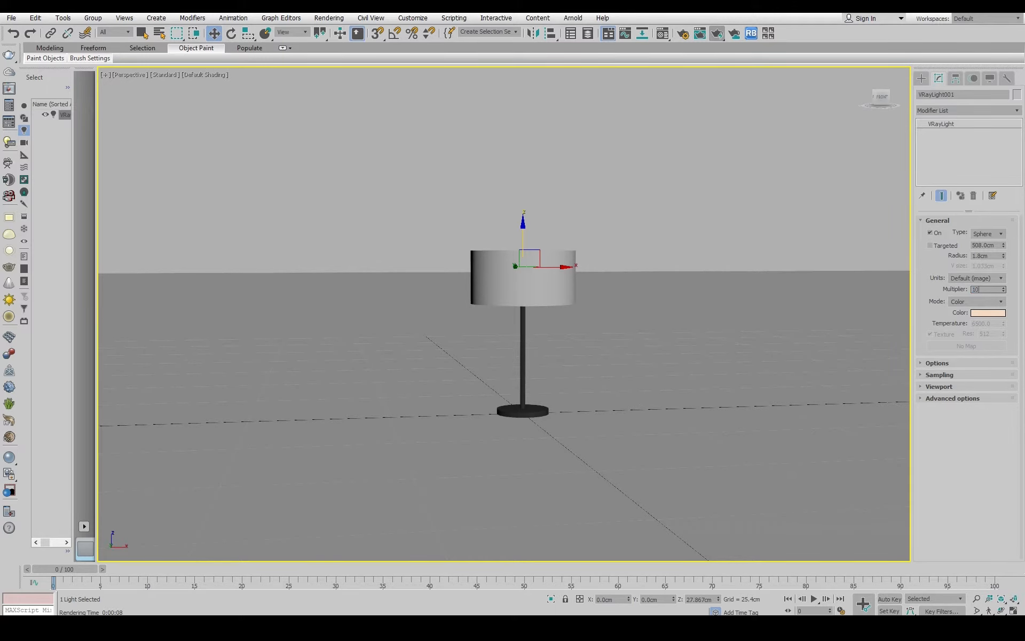
left_click(718, 33)
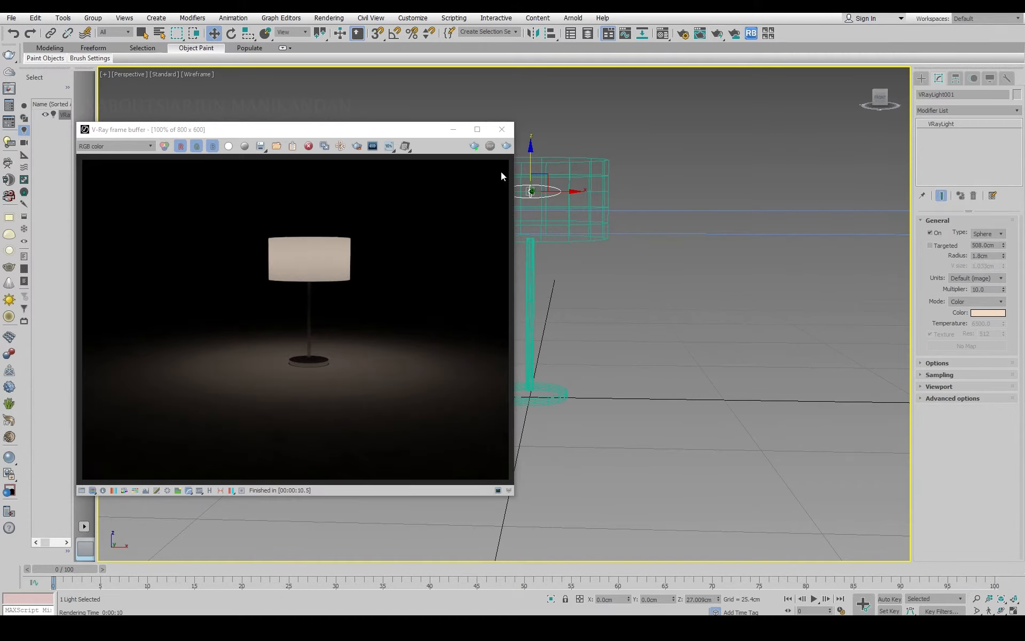
left_click(502, 129)
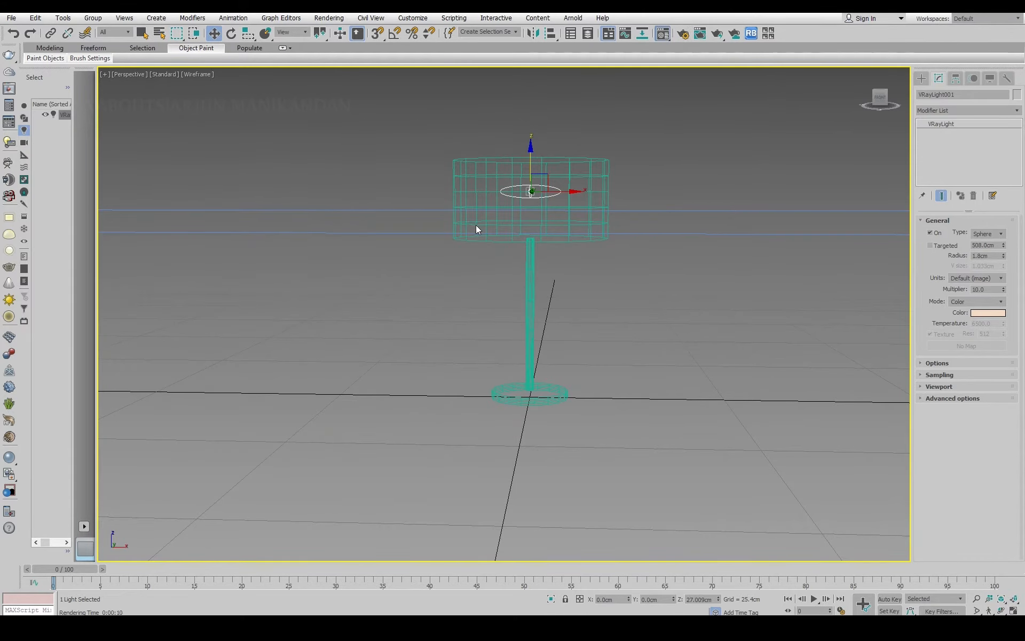
Load the fabric bitmap c24ec686e632d18674f713fd3e6fdcd3.jpg as the diffuse map of the lampshade's VRay2SidedMtl front material.
key("m")
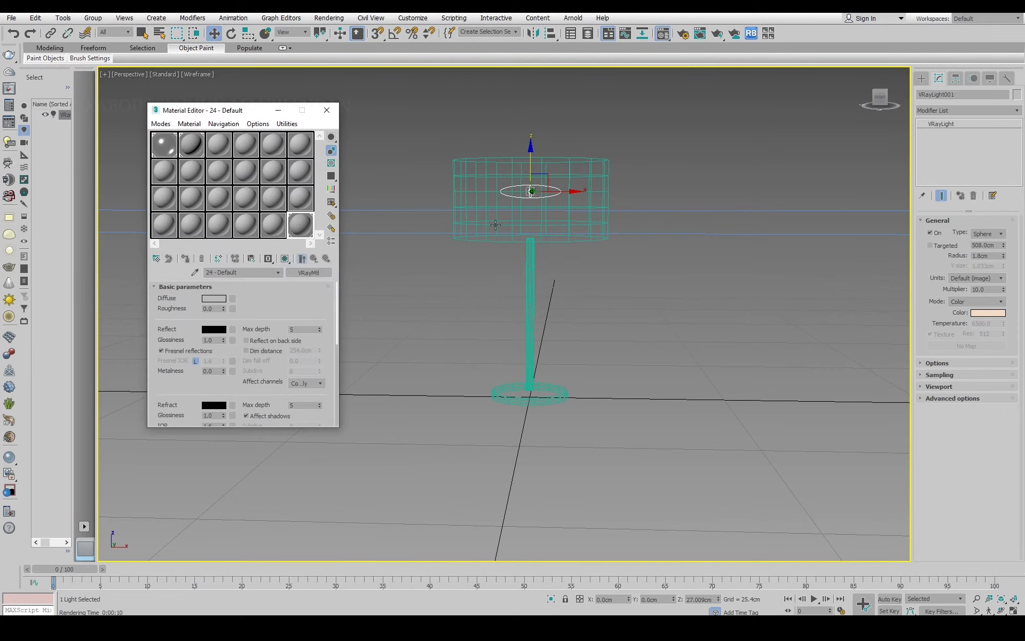
left_click_drag(201, 114, 139, 118)
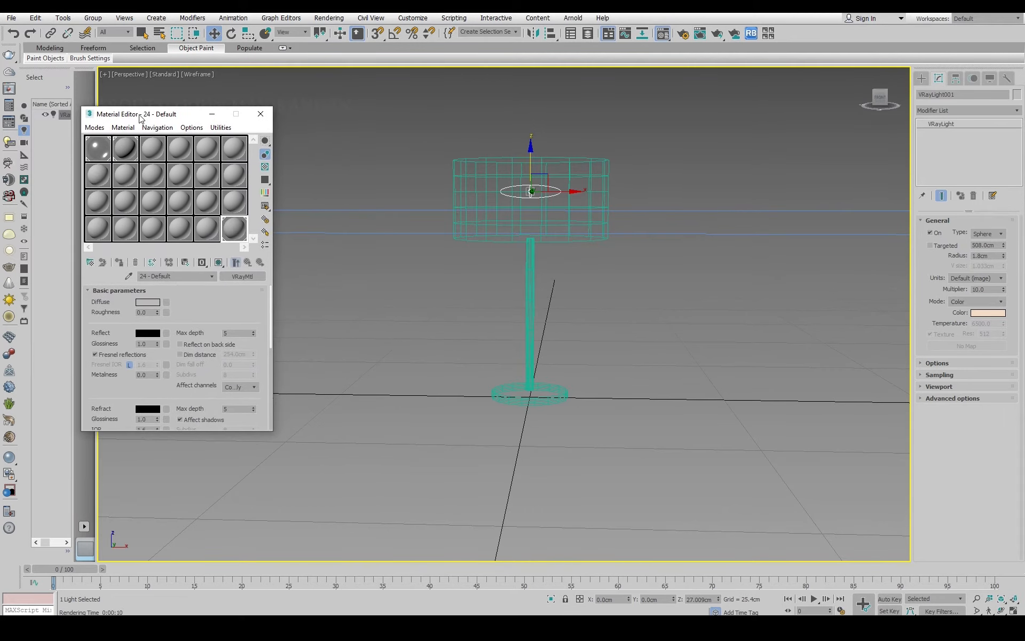
left_click(122, 158)
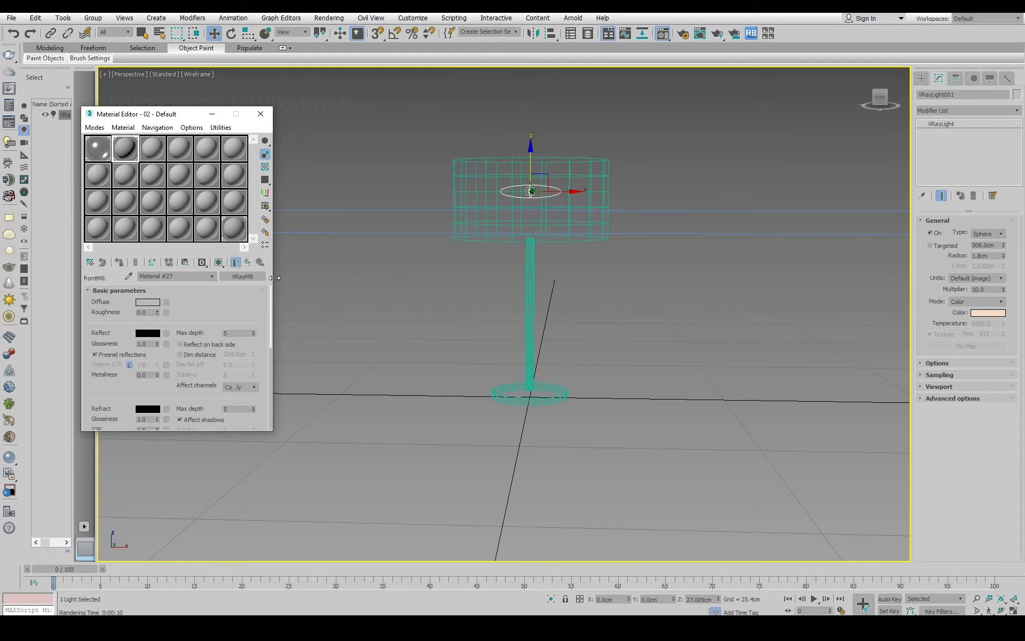
left_click(248, 264)
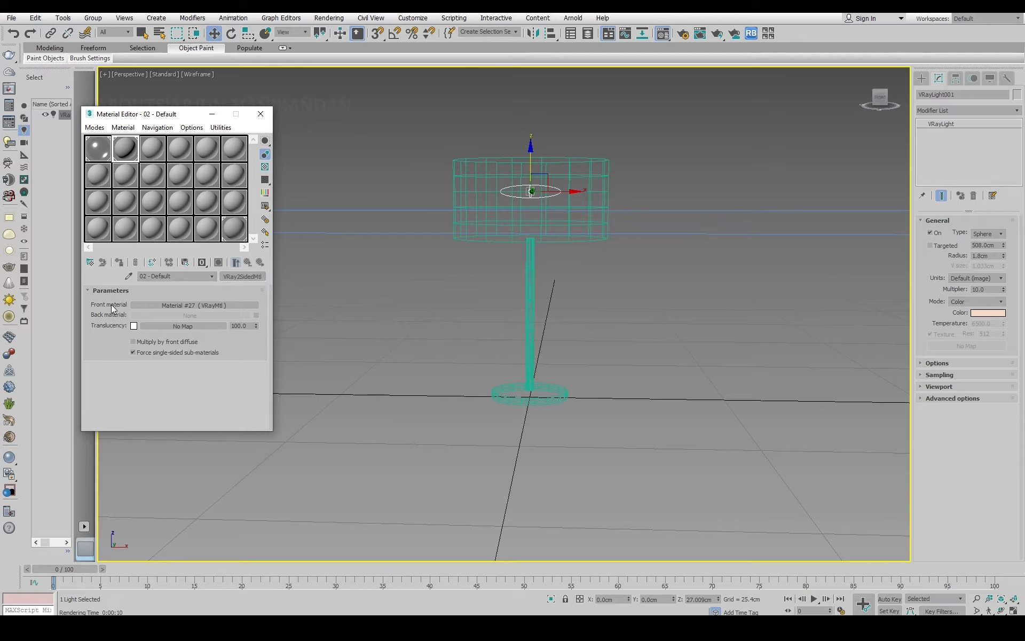
left_click(198, 303)
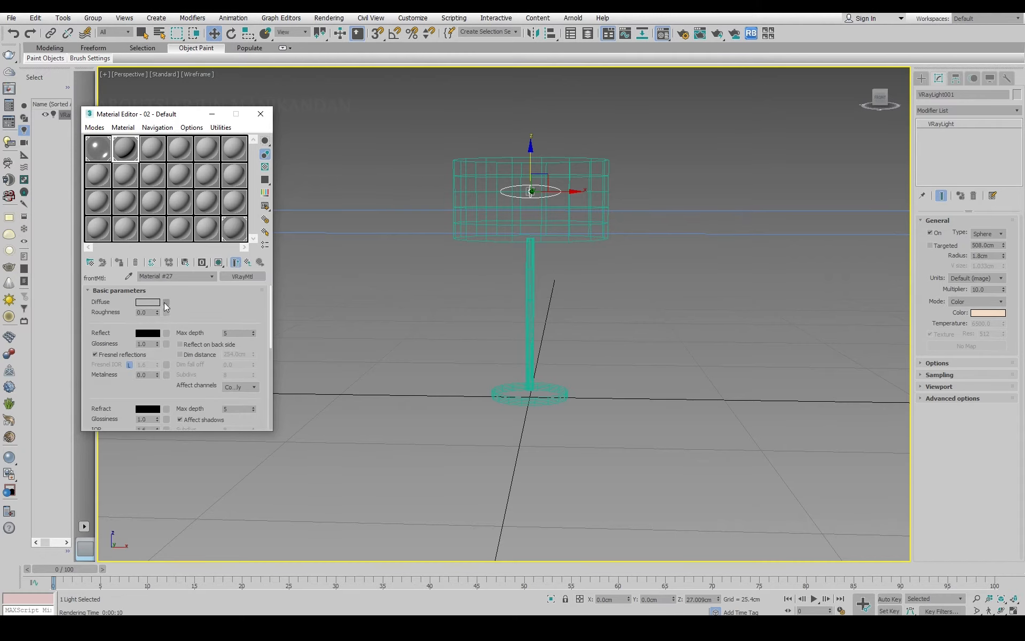
left_click(165, 303)
scroll(419, 207, "up", 2)
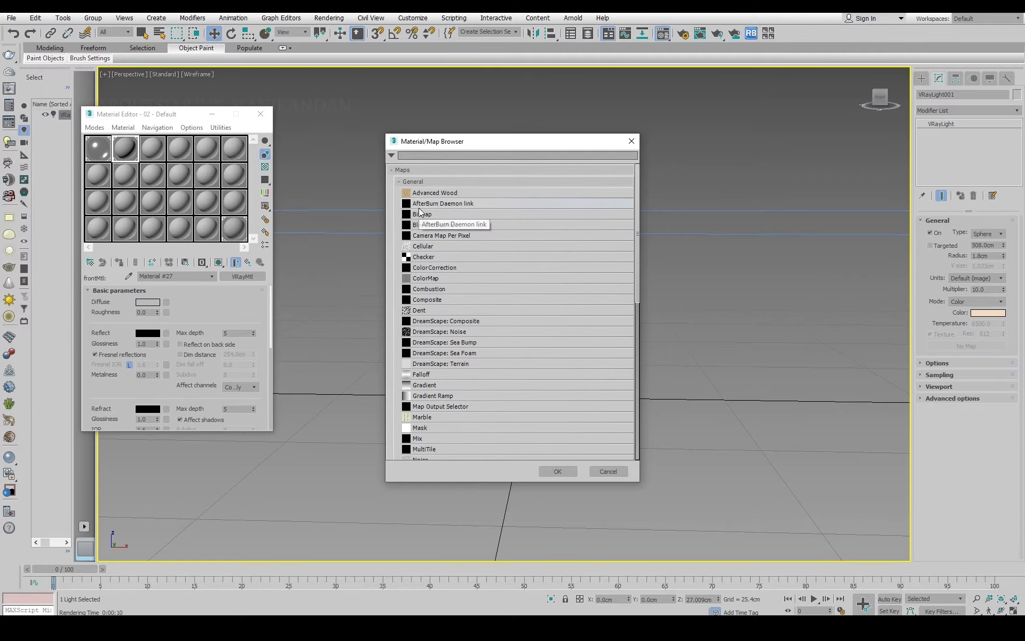
double_click(428, 214)
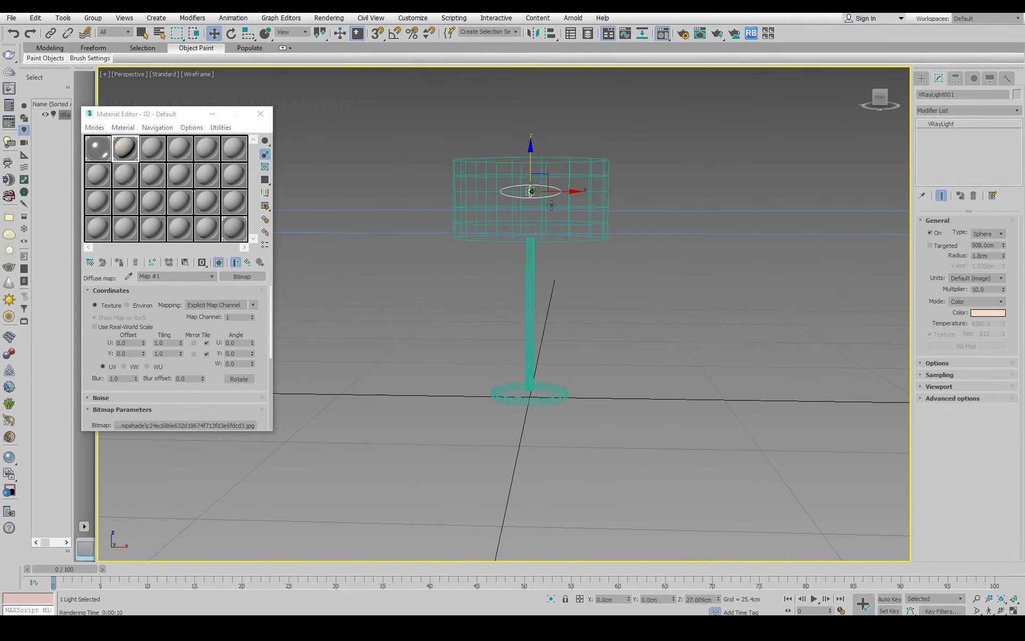
Return to shaded display and add a Map Scaler OSM modifier to the lampshade with a scale of 50 cm.
key("F3")
scroll(521, 198, "up", 3)
middle_click_drag(522, 198, 574, 234, "alt")
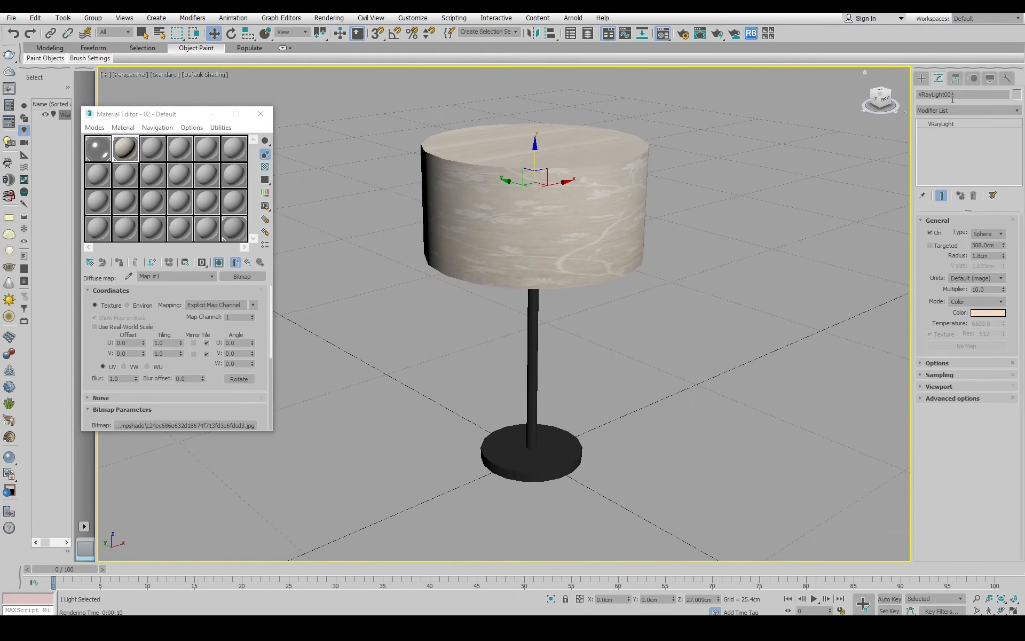
left_click(579, 189)
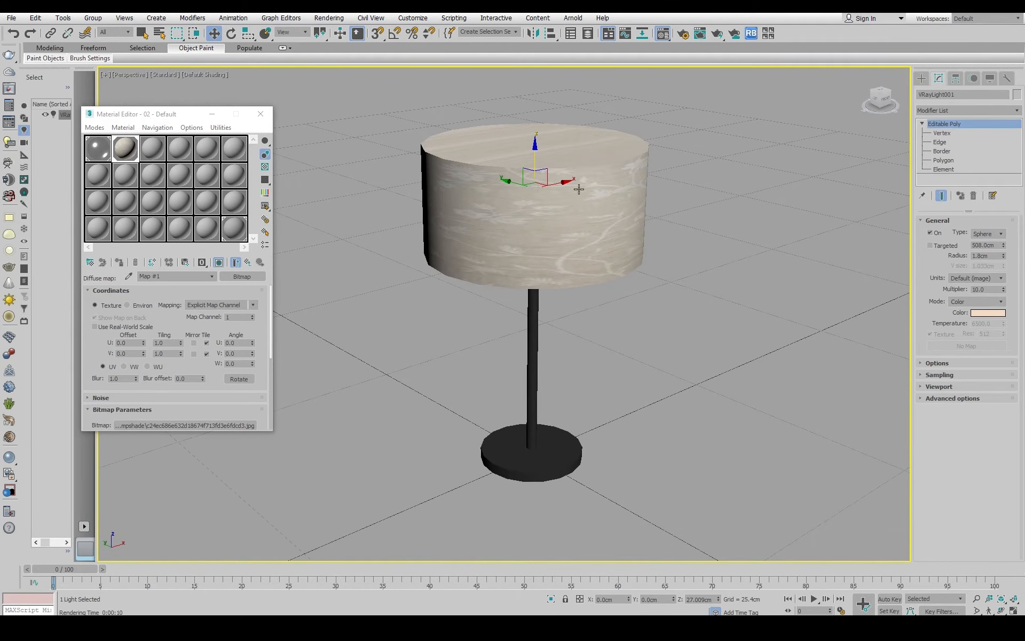
left_click(999, 111)
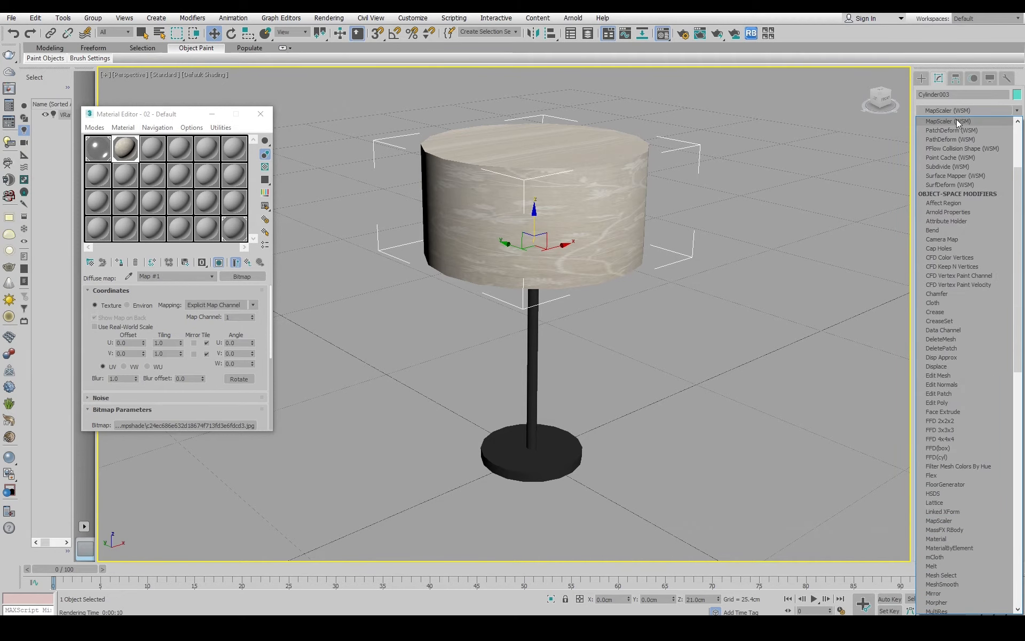
scroll(956, 120, "down", 17)
left_click(955, 123)
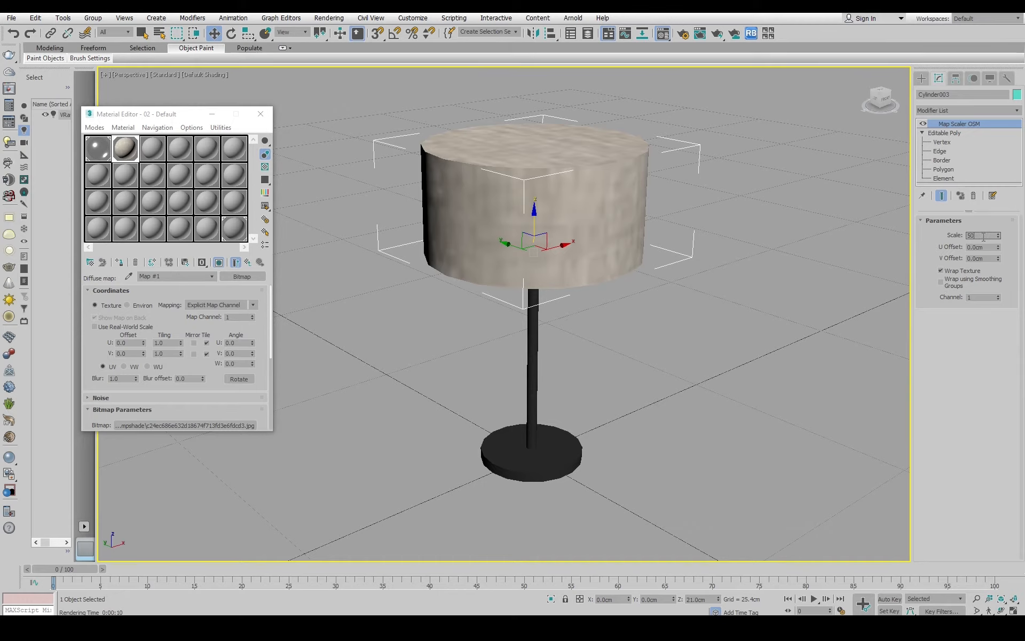
left_click(983, 237)
type("50")
key("Return")
Test-render the lamp from the side showing the floral fabric pattern, and close the render window.
middle_click_drag(628, 408, 392, 380, "alt")
scroll(499, 382, "down", 2)
scroll(499, 382, "down", 3)
middle_click_drag(504, 399, 551, 375, "alt")
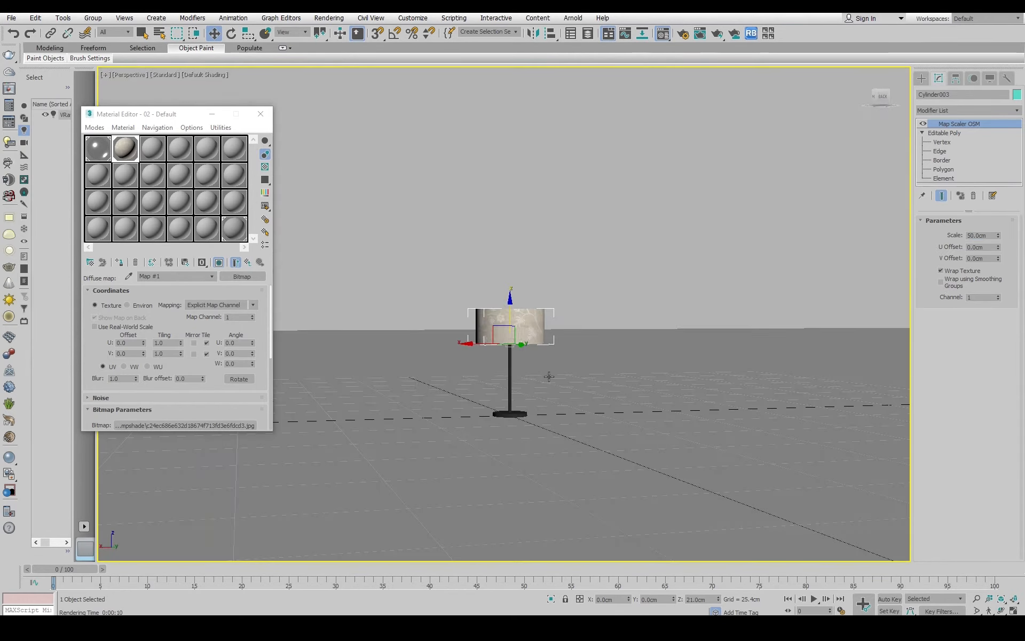
scroll(552, 375, "up", 4)
middle_click_drag(441, 375, 502, 376)
left_click(717, 33)
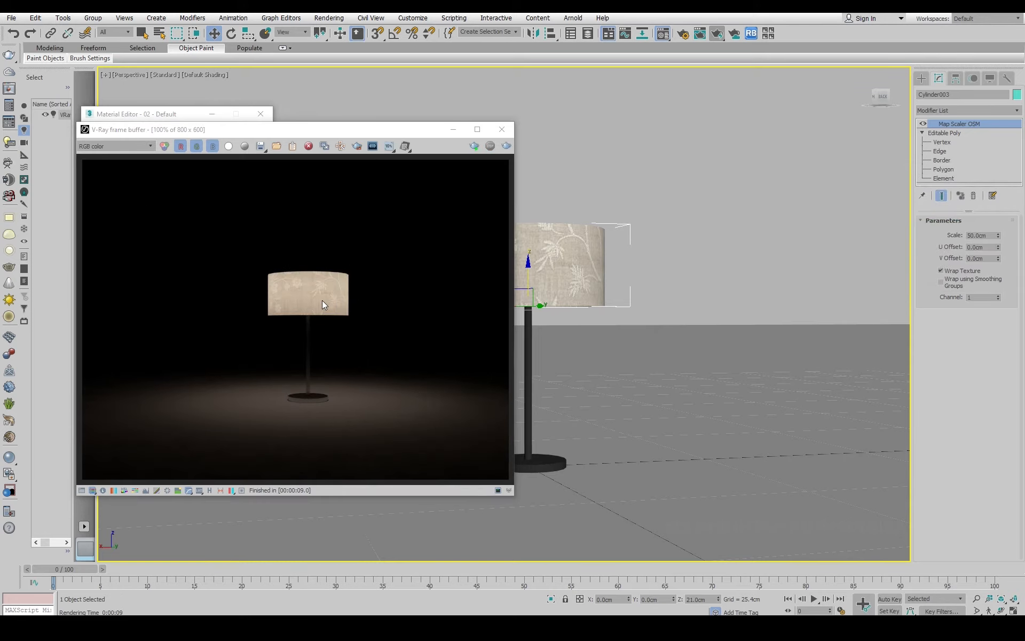
left_click(502, 129)
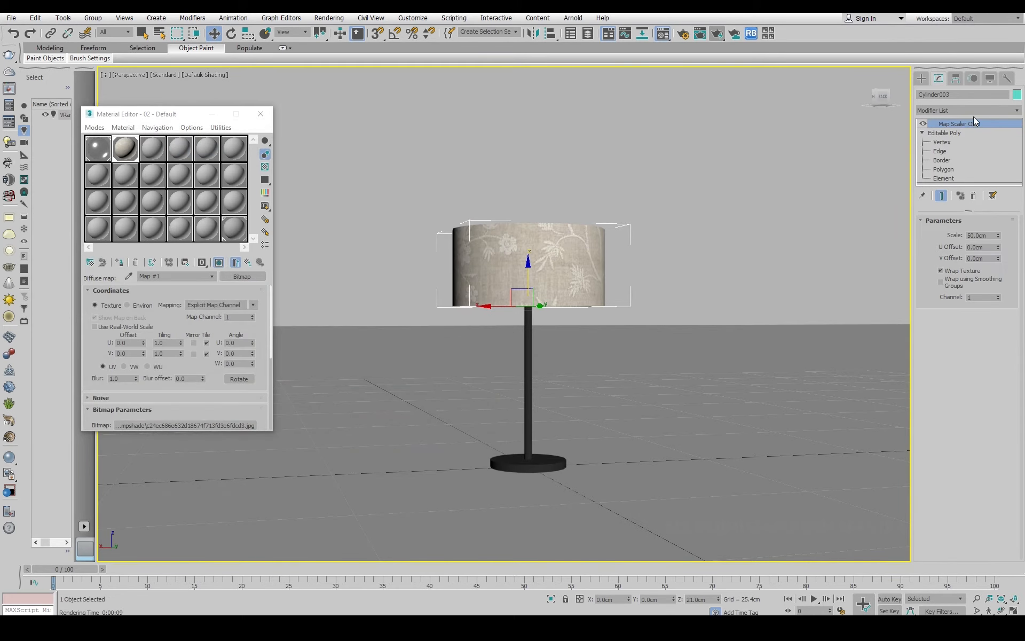
Stretch the lampshade non-uniformly in Z to about 162%.
left_click(246, 35)
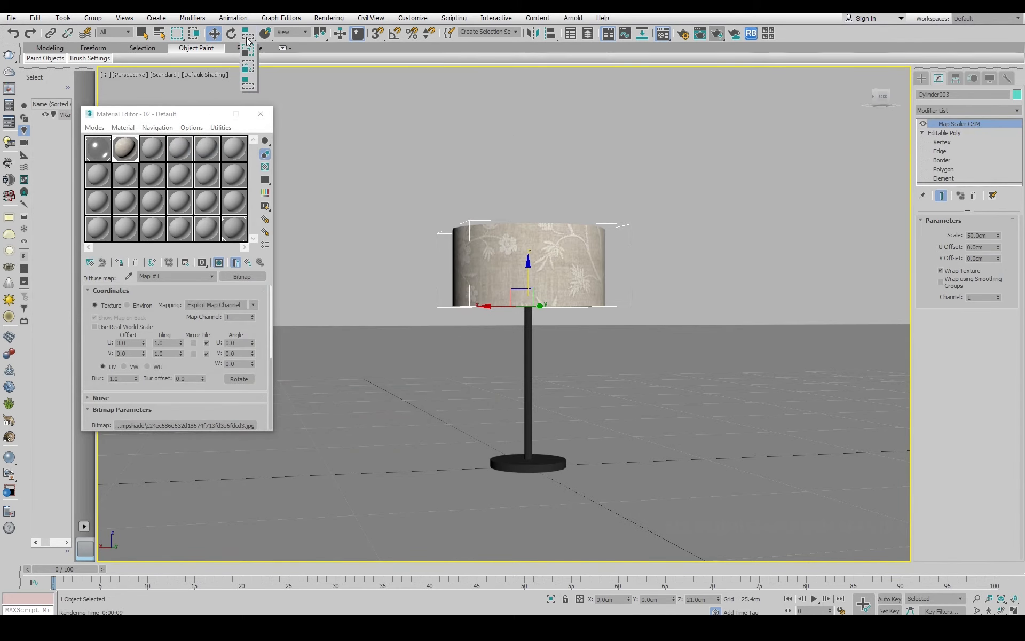
left_click(248, 51)
left_click_drag(527, 240, 533, 225)
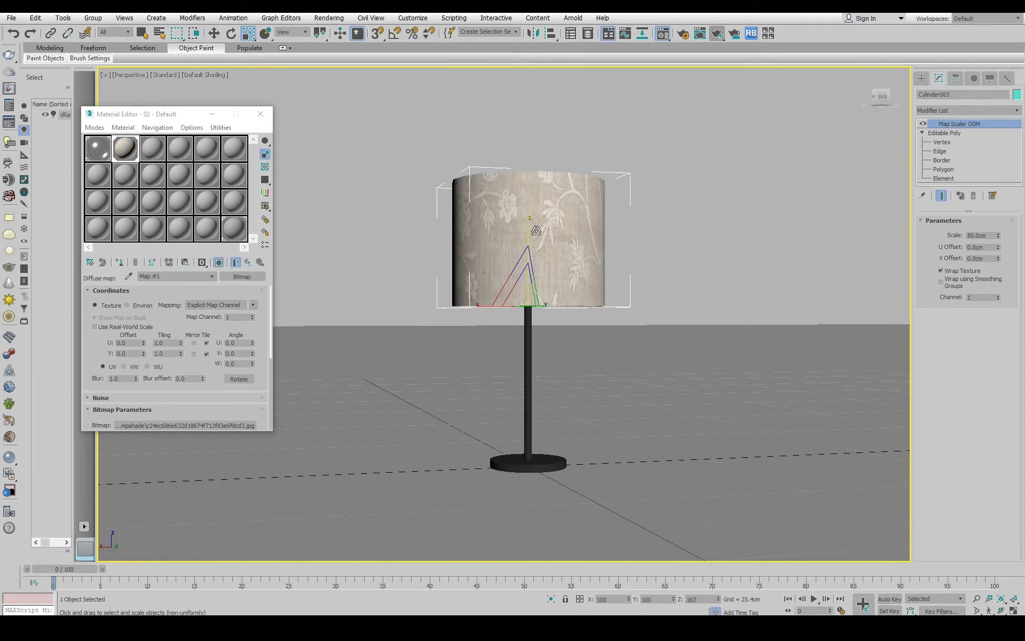
Add a Taper modifier to the lampshade with amount -0.3 and curve -0.26.
left_click(971, 108)
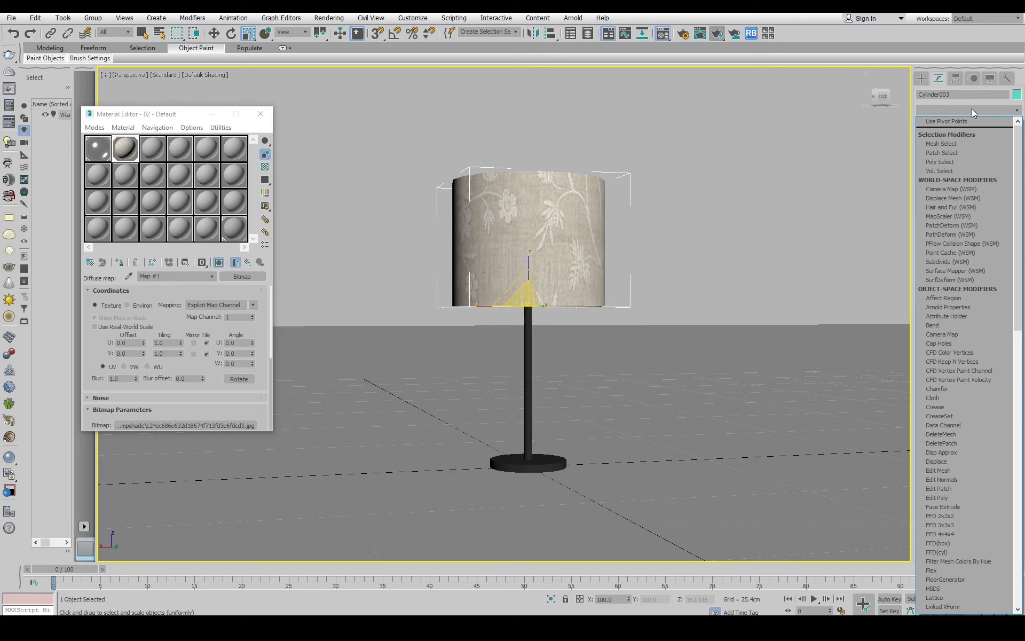
key("t")
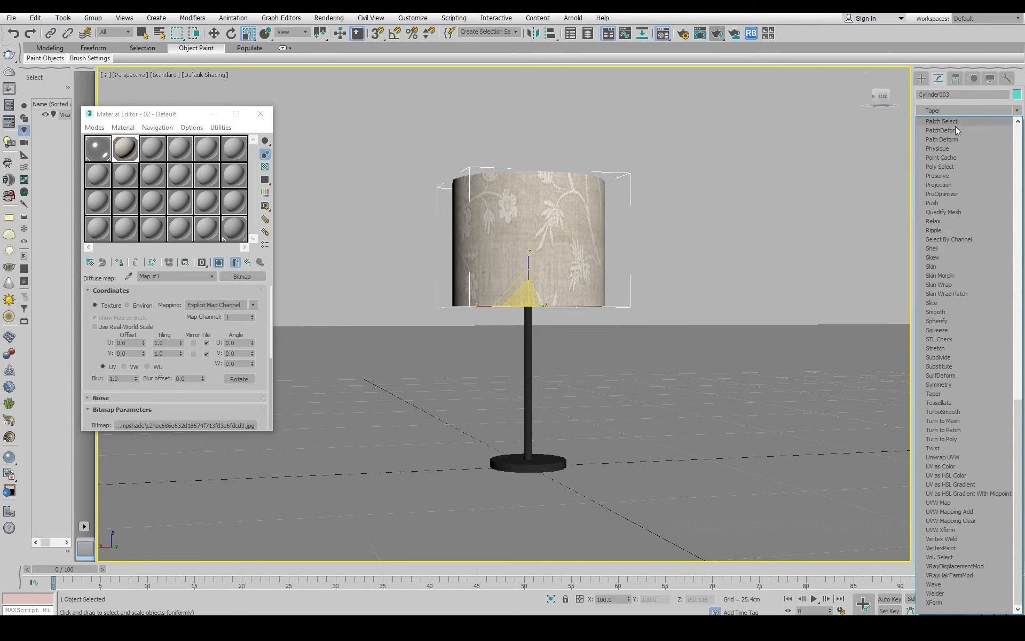
left_click(938, 393)
left_click_drag(992, 241, 998, 267)
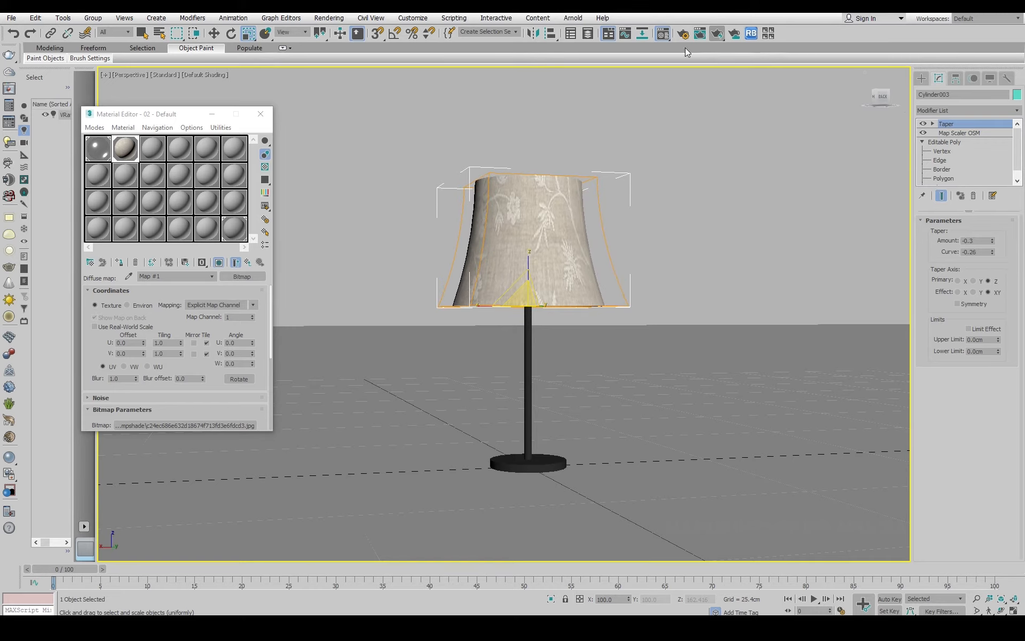
In wireframe, raise the sphere light to about 32.6 cm inside the tapered shade, and test-render the lamp.
key("F3")
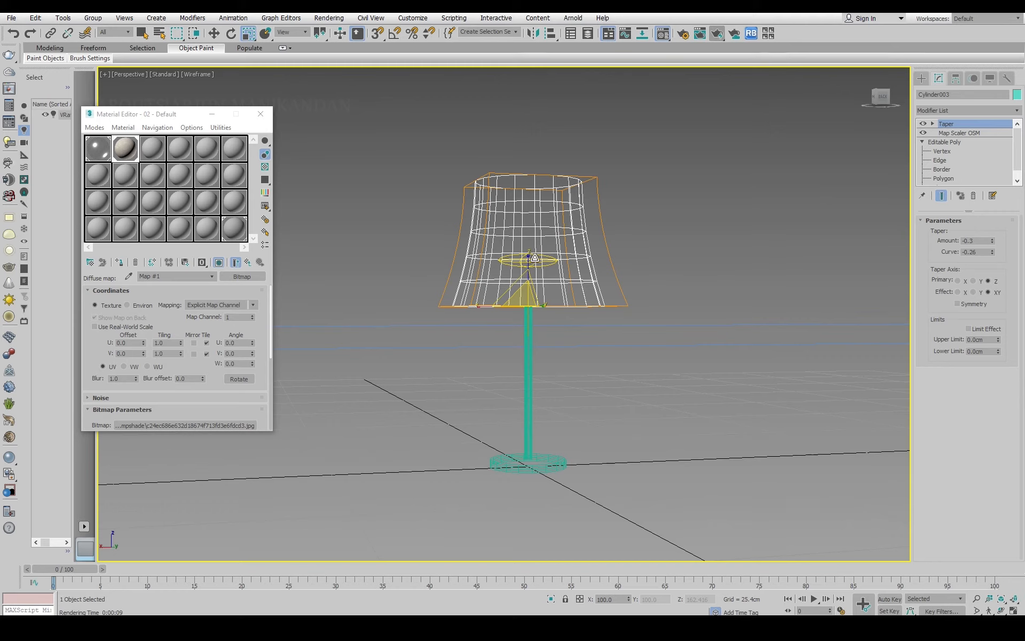
left_click(547, 261)
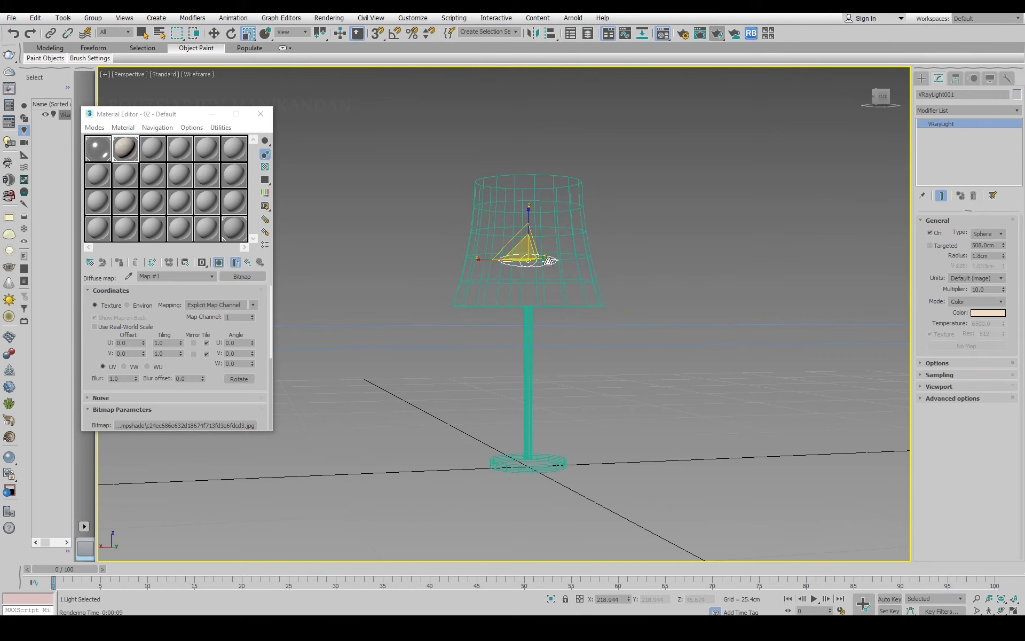
left_click(214, 33)
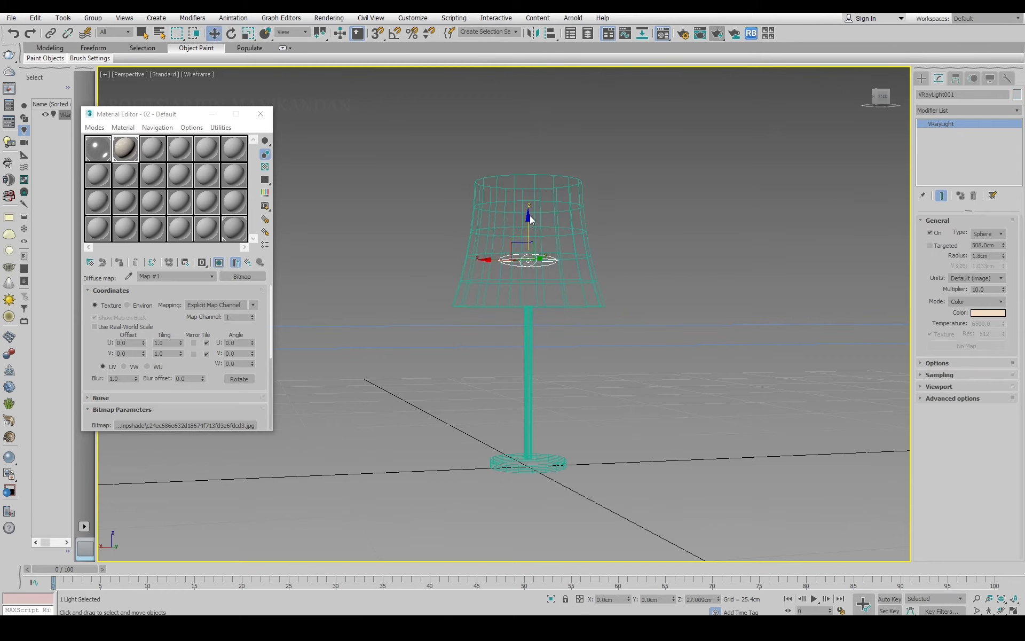
left_click_drag(528, 216, 529, 173)
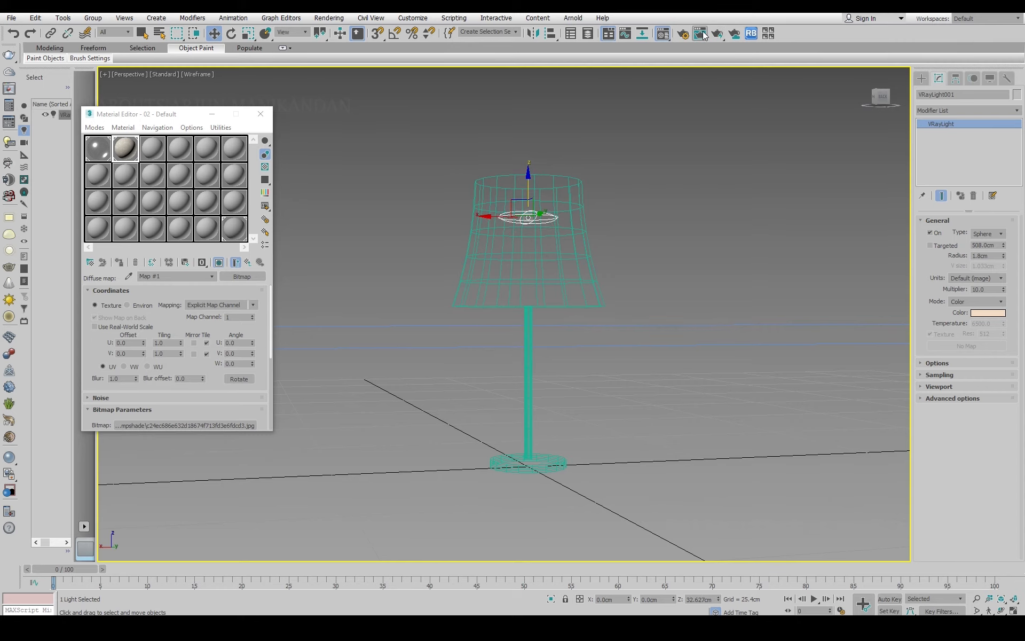
left_click(717, 33)
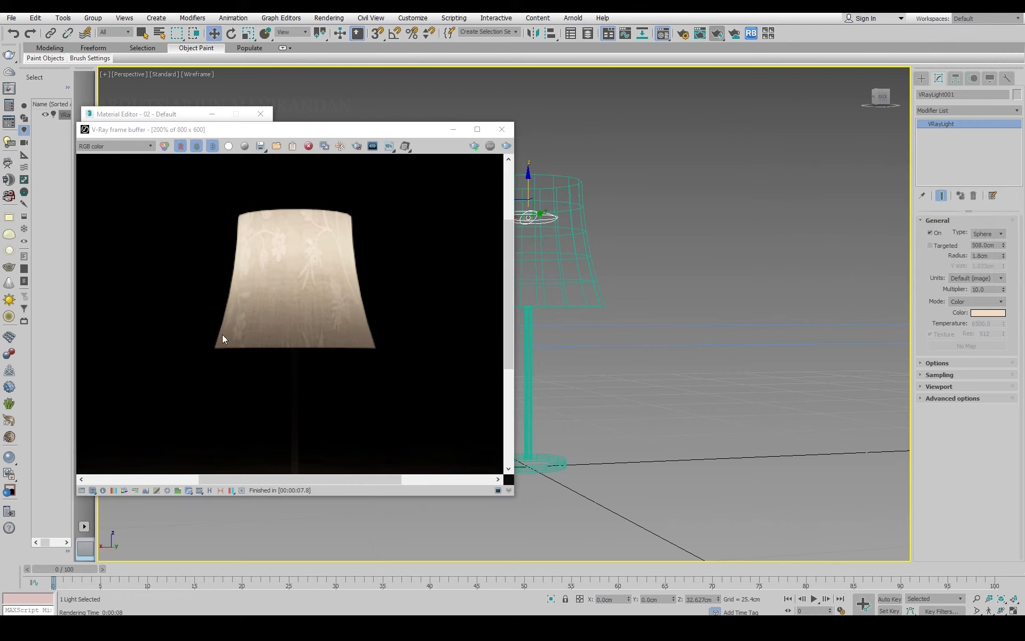
left_click(502, 129)
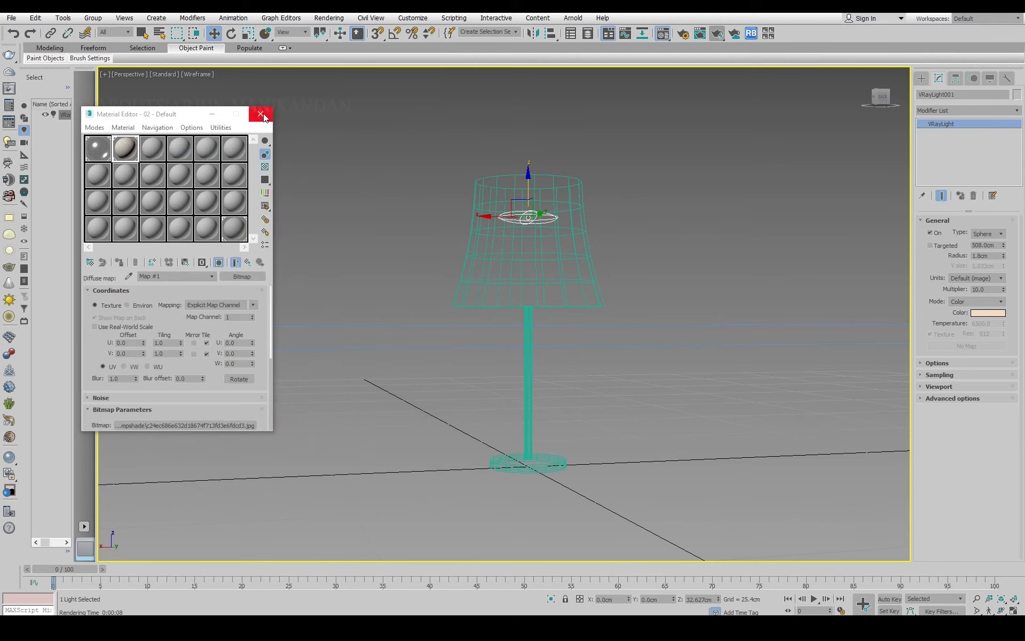
Close the Material Editor, return to shaded display, and render the whole lamp from farther away, viewing the image at 100%.
left_click(263, 112)
scroll(613, 323, "down", 8)
middle_click_drag(602, 332, 504, 356)
scroll(492, 359, "up", 5)
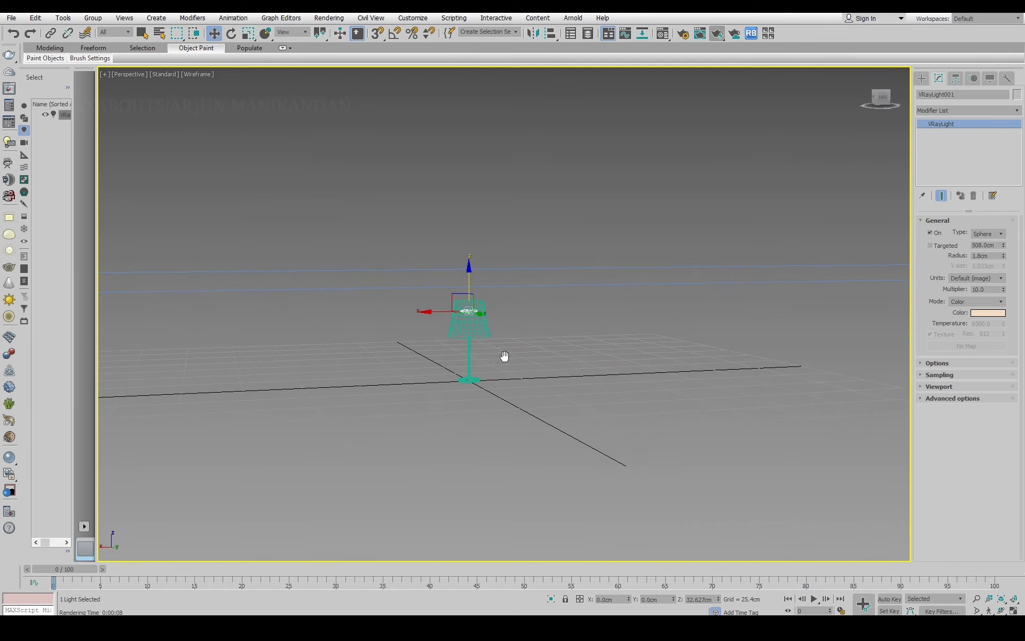
key("F3")
scroll(498, 356, "up", 4)
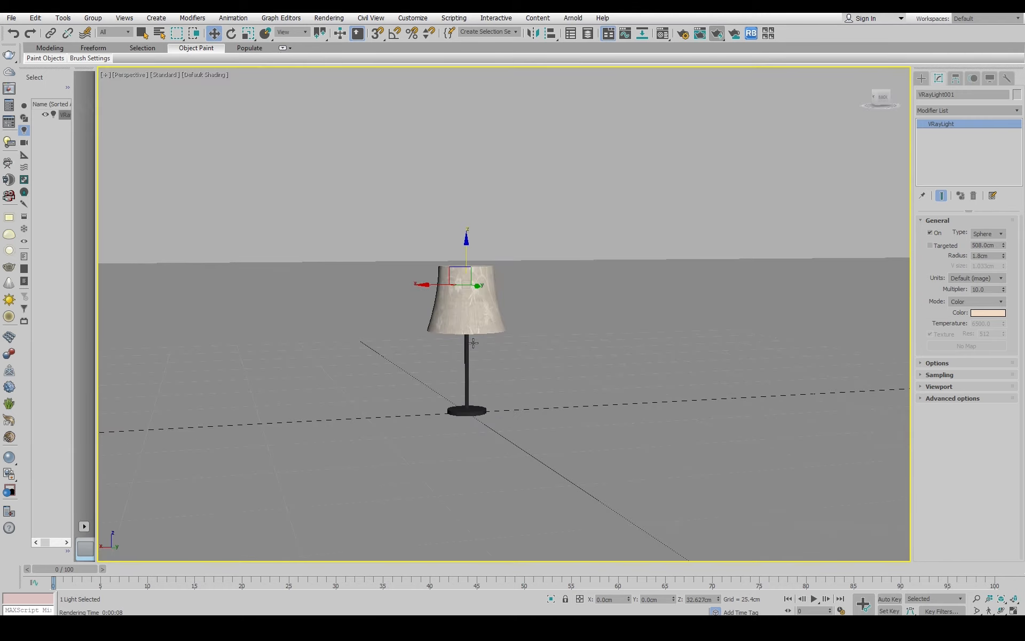
left_click(719, 34)
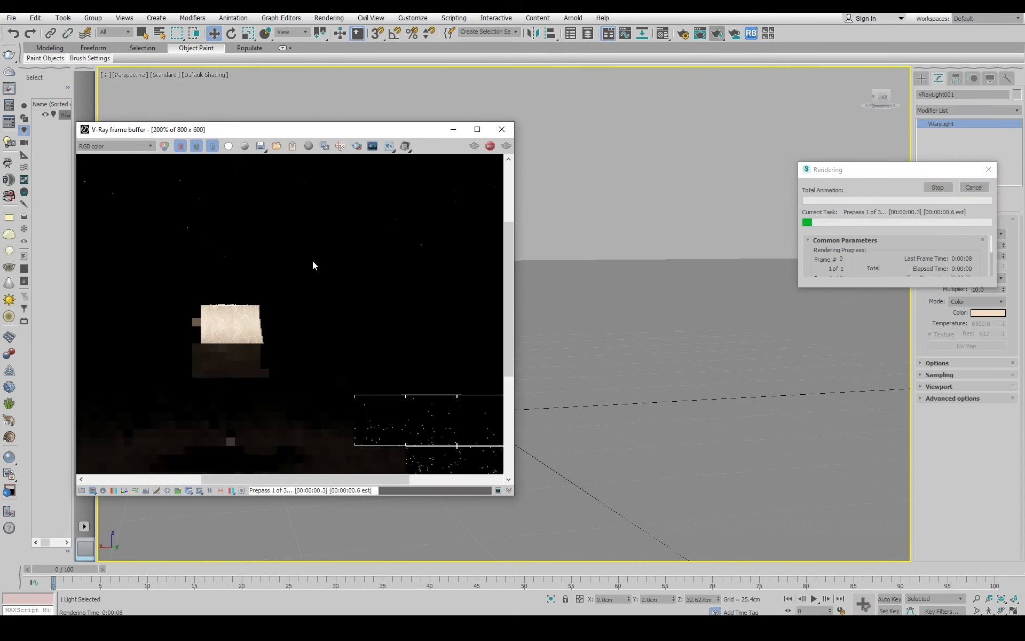
left_click_drag(308, 132, 464, 87)
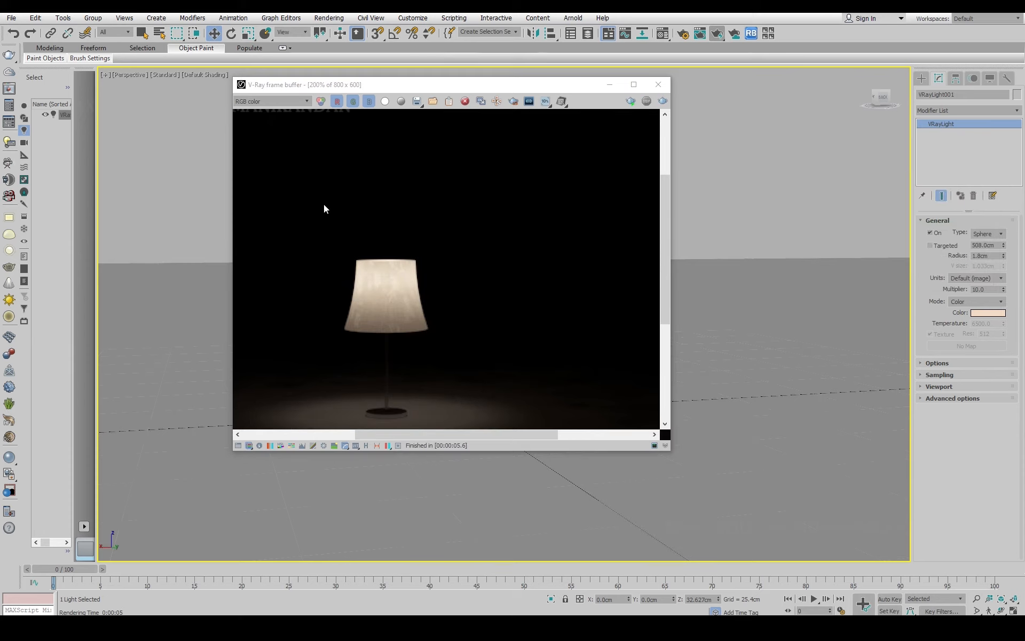
scroll(434, 344, "down", 1)
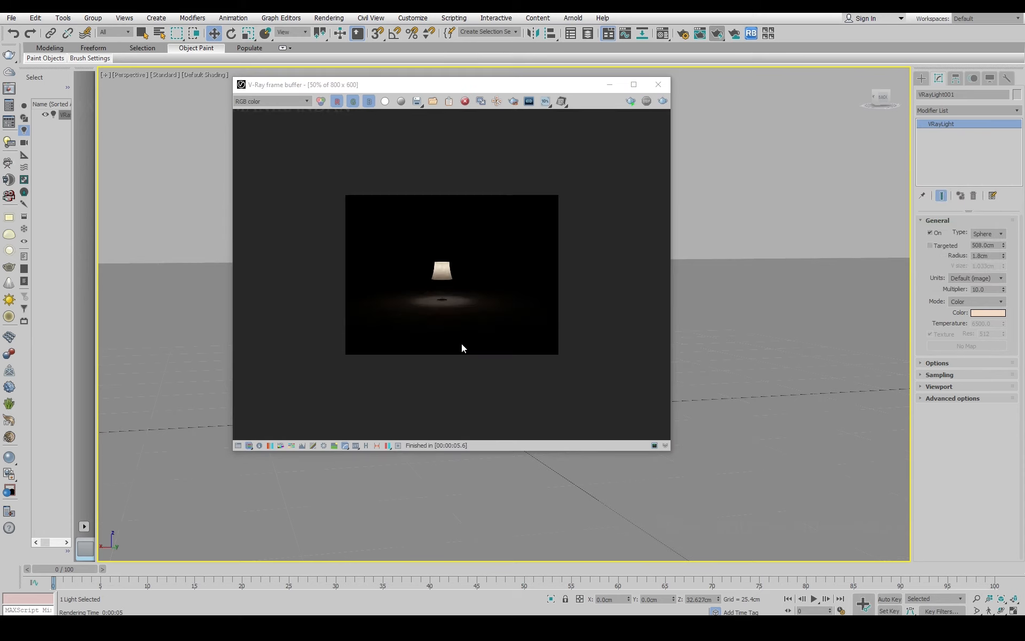
scroll(462, 343, "up", 1)
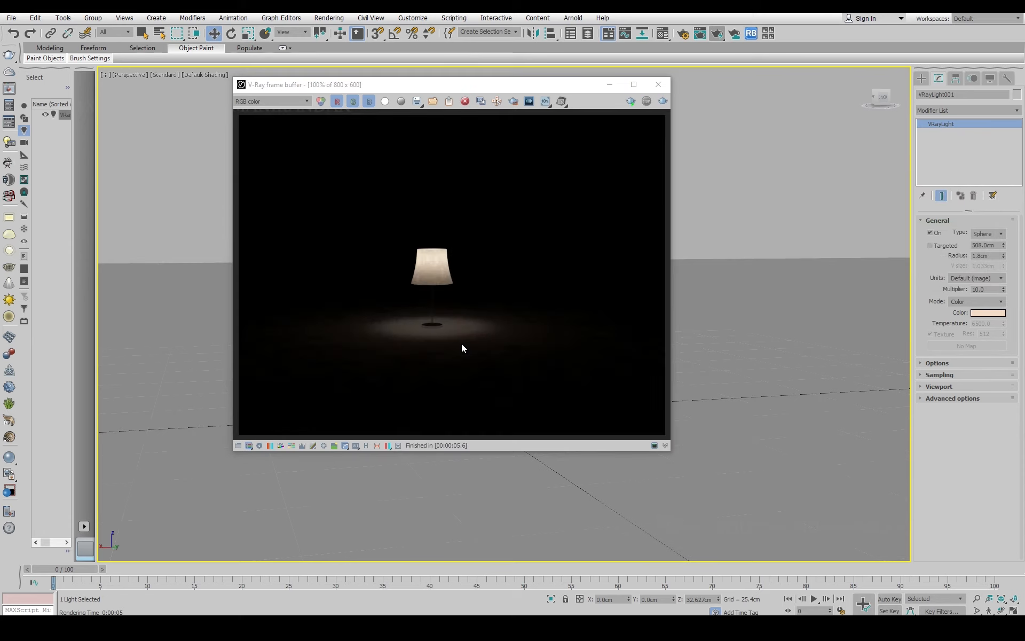
Change the sphere light's color to a warmer salmon with red 247, green 115 and blue 89.
left_click(985, 312)
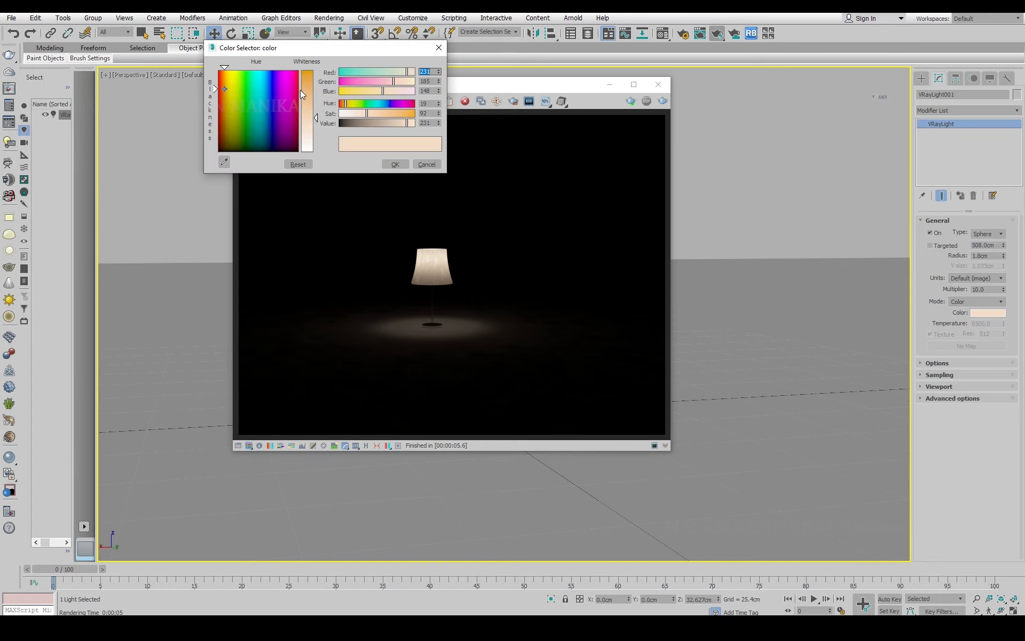
left_click(221, 75)
left_click_drag(316, 117, 316, 114)
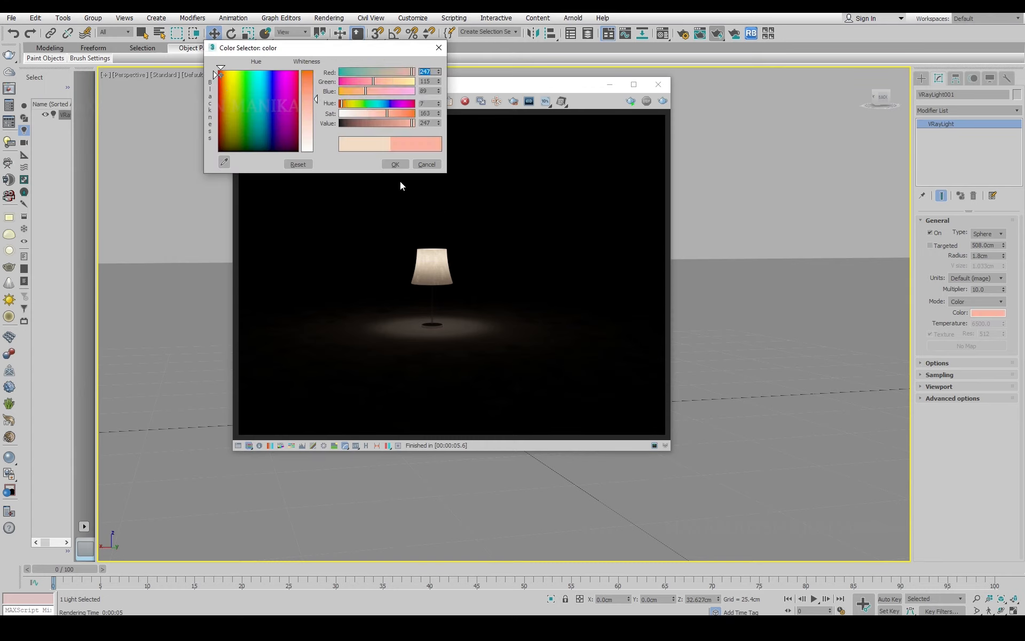
left_click(396, 164)
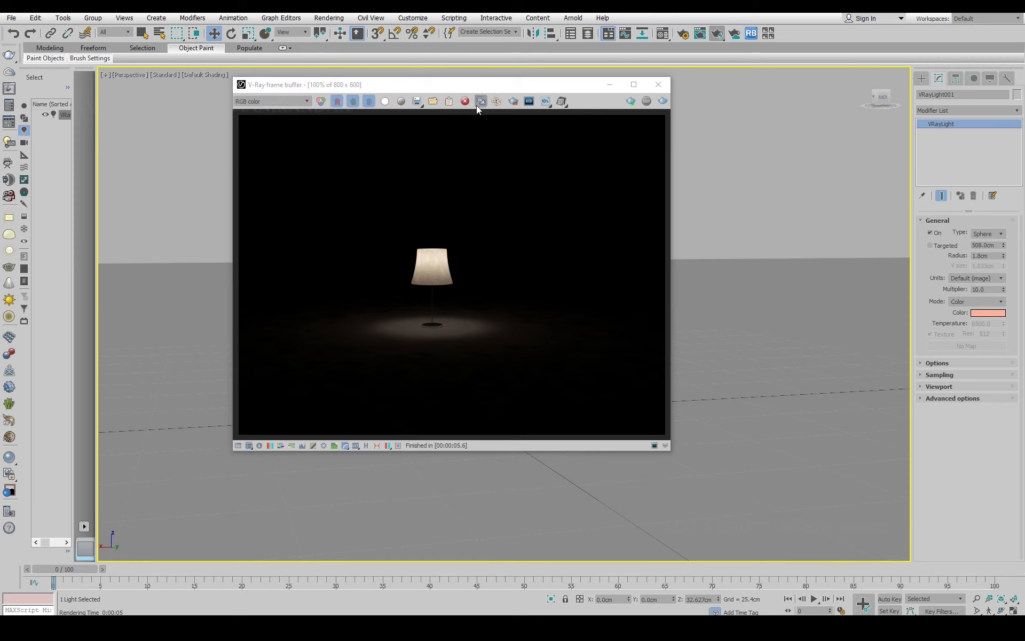
left_click(478, 109)
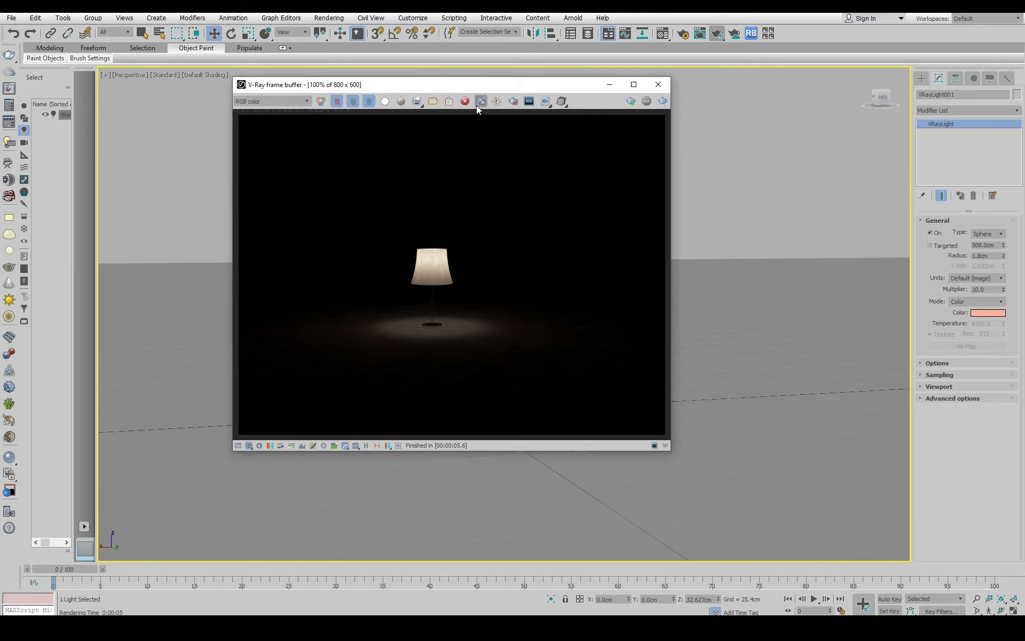
Render the lamp with the salmon light and move the frame buffer apart from the copy of the earlier render.
left_click(662, 102)
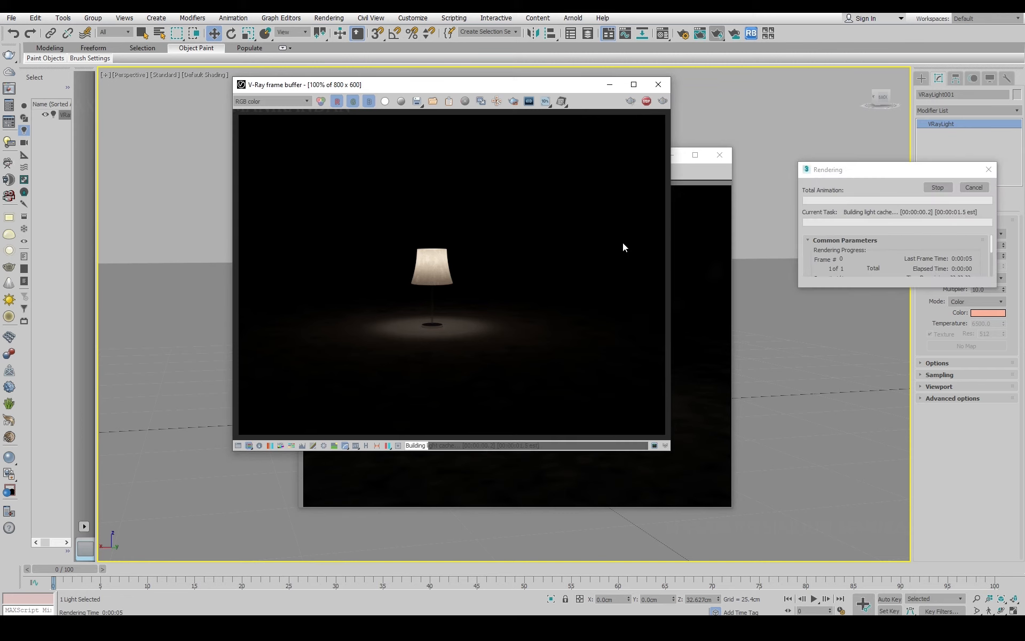
left_click_drag(561, 87, 354, 44)
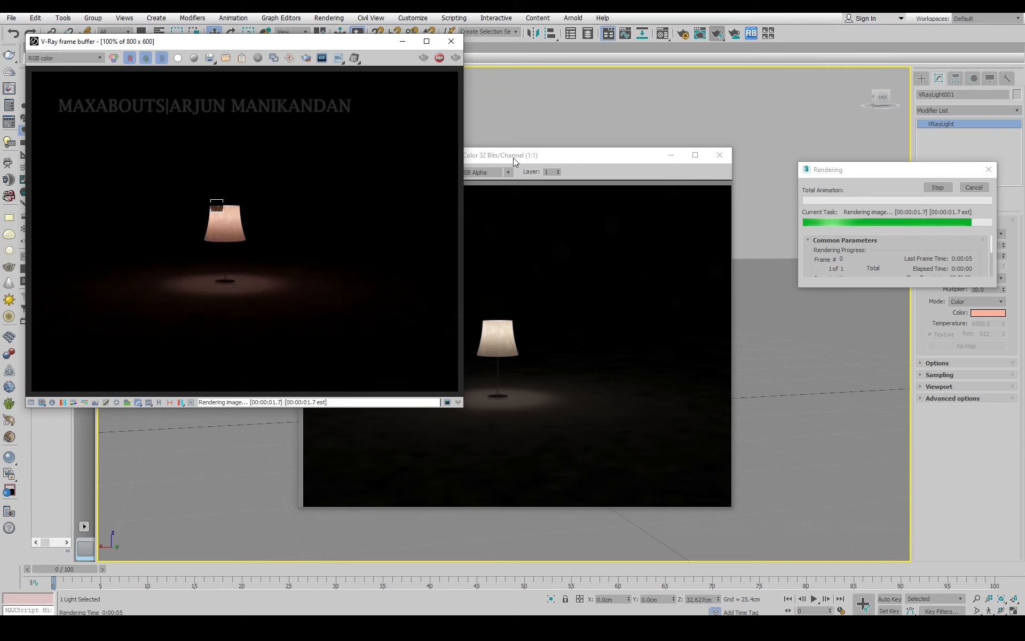
left_click_drag(514, 158, 790, 245)
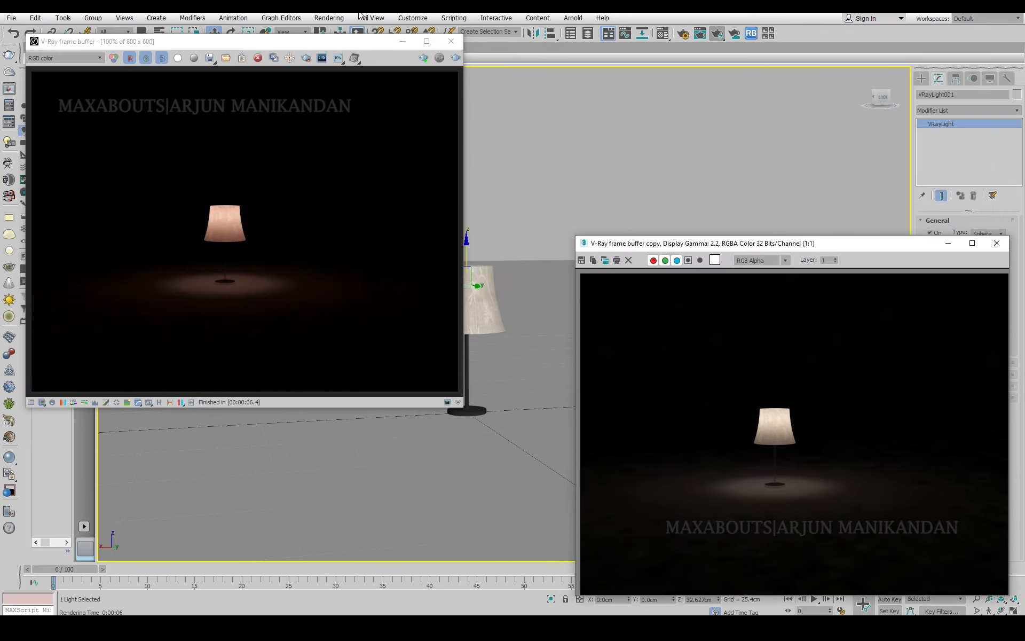
Duplicate the salmon render into a separate frame buffer copy and place it apart from the earlier render's copy.
left_click_drag(342, 43, 579, 127)
left_click(571, 143)
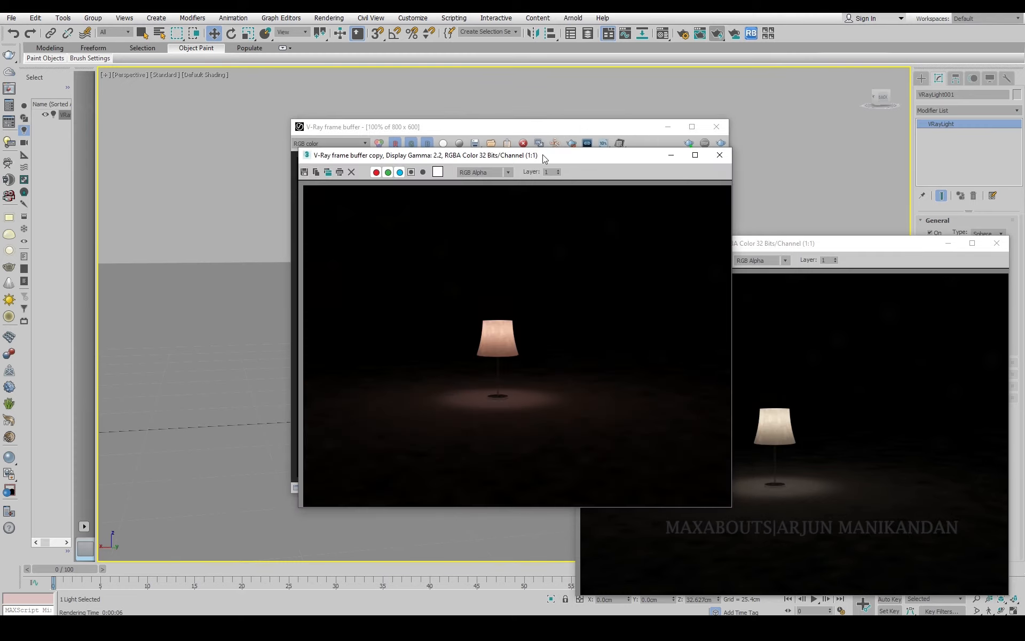
left_click_drag(542, 155, 270, 166)
left_click_drag(892, 248, 898, 340)
Change the sphere light's color to pink with red 204, green 89 and blue 173, and render the lamp.
left_click(982, 314)
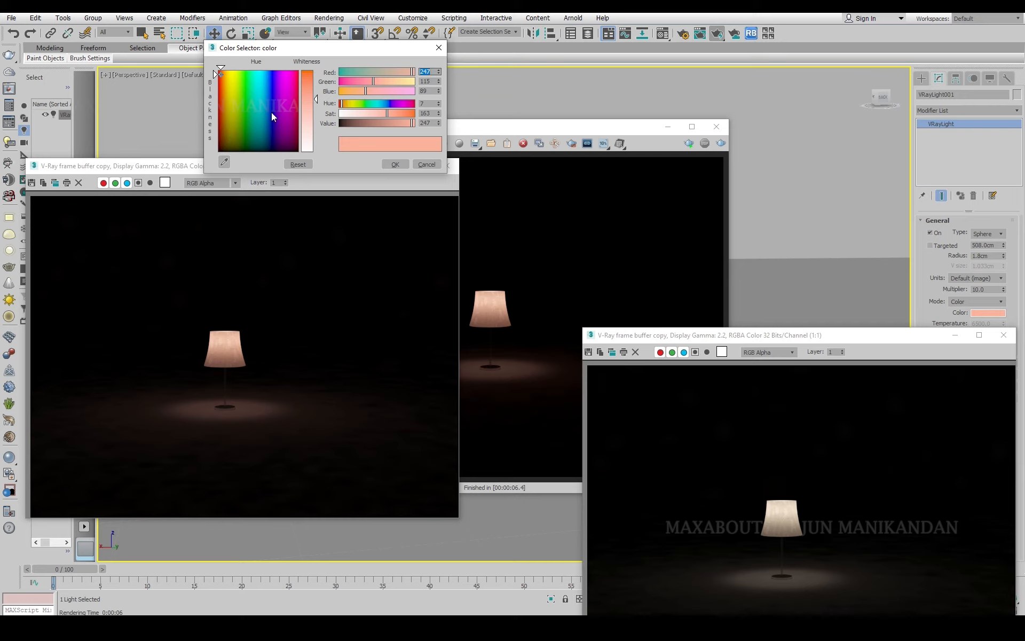
left_click(289, 98)
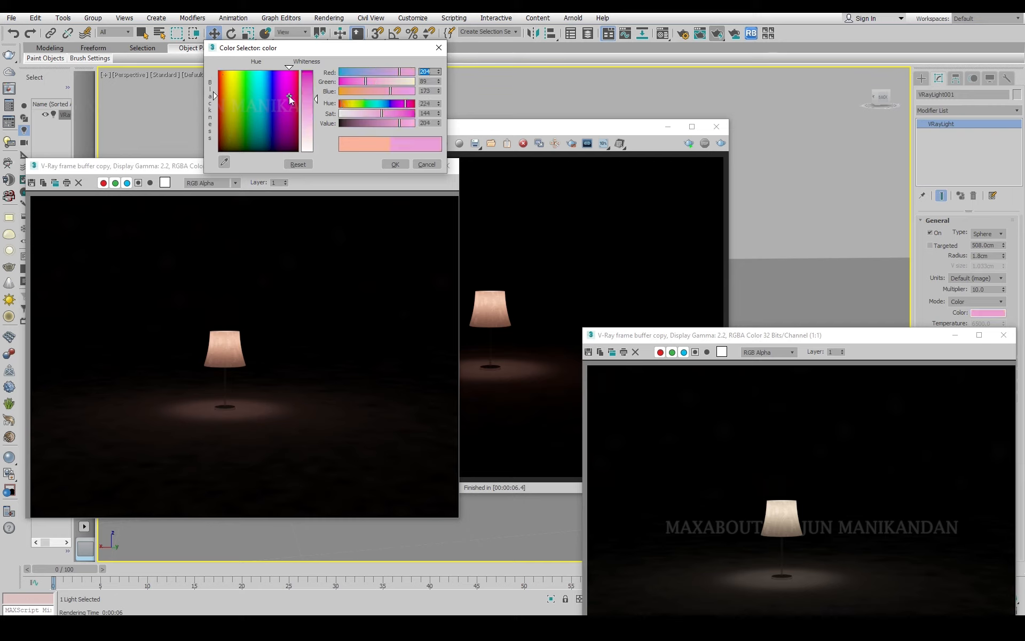
left_click(395, 164)
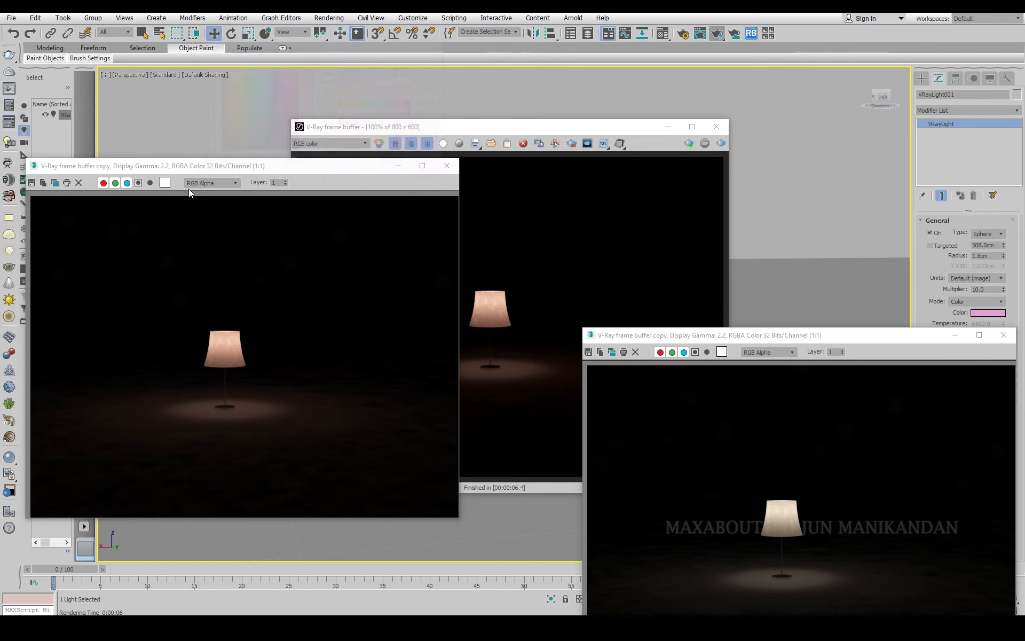
left_click(720, 145)
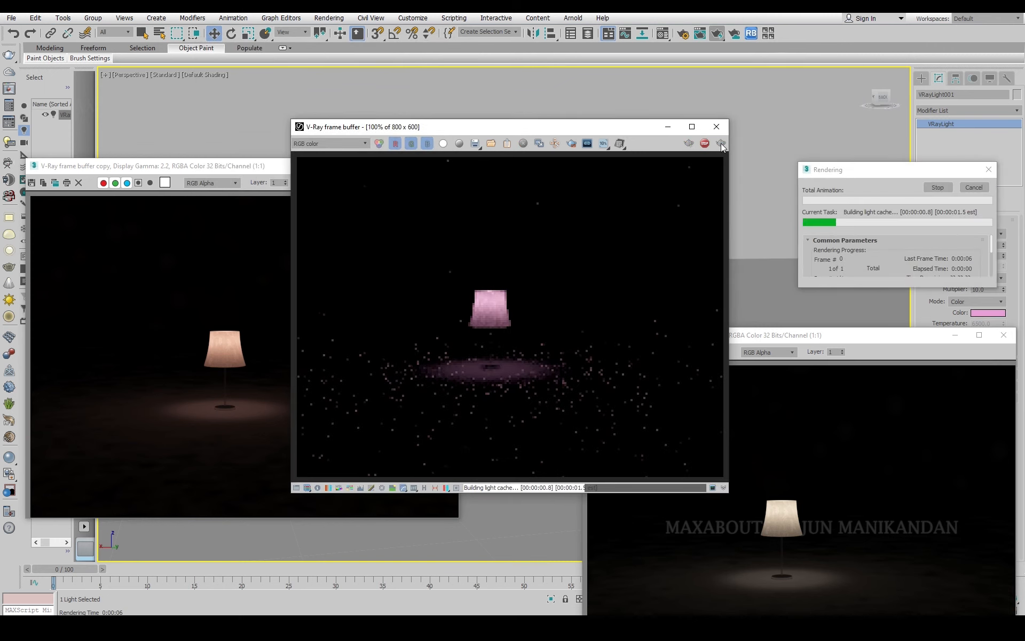
Arrange the pink render between the salmon and original render copies to compare the three light colors.
left_click_drag(529, 129, 533, 70)
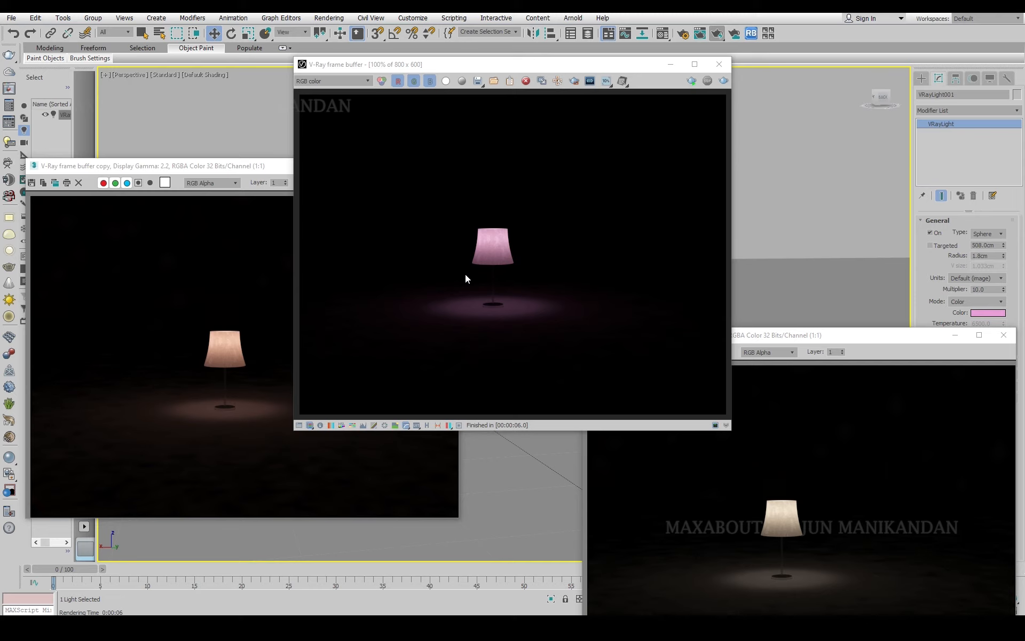
left_click_drag(547, 70, 563, 59)
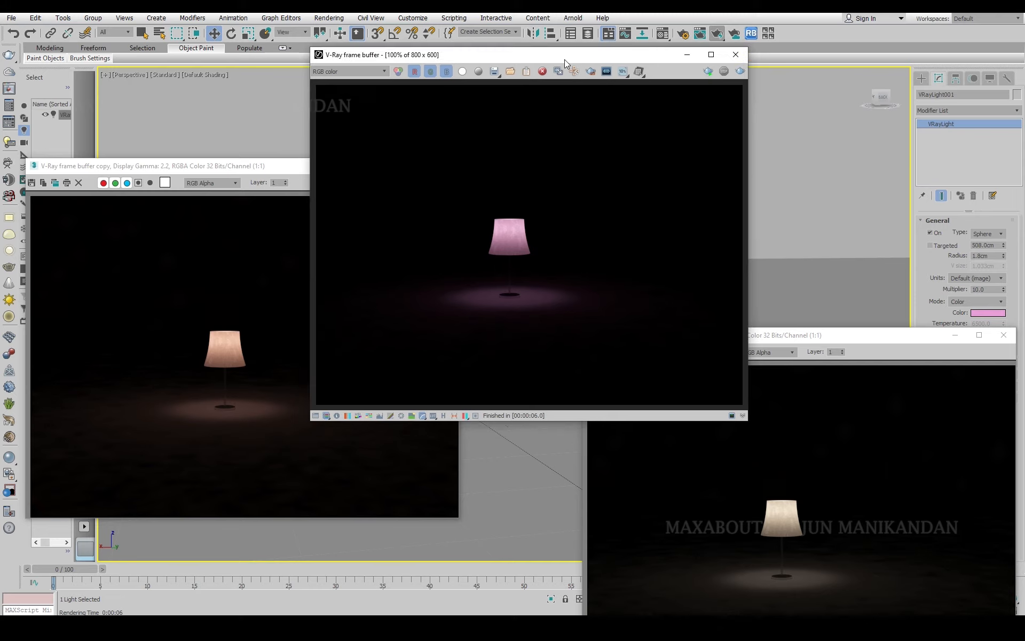
left_click_drag(815, 337, 815, 164)
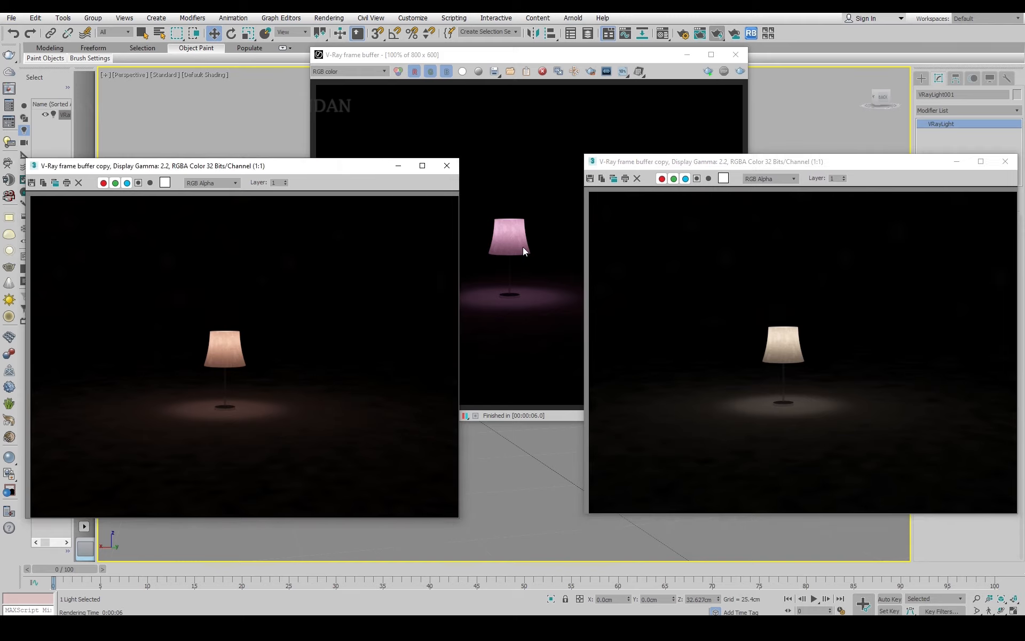